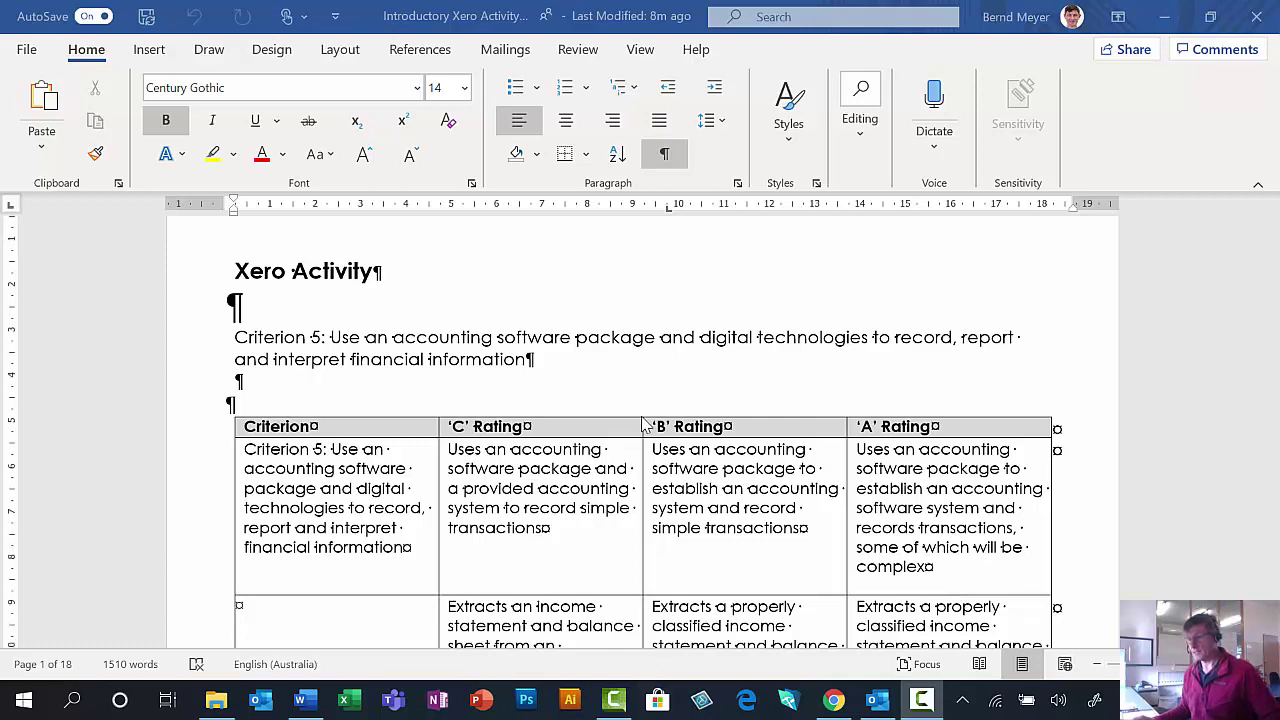
# Log in to Xero in Chrome with the saved credentials.
pyautogui.scroll(-1, 645, 425)
pyautogui.scroll(-10, 645, 425)
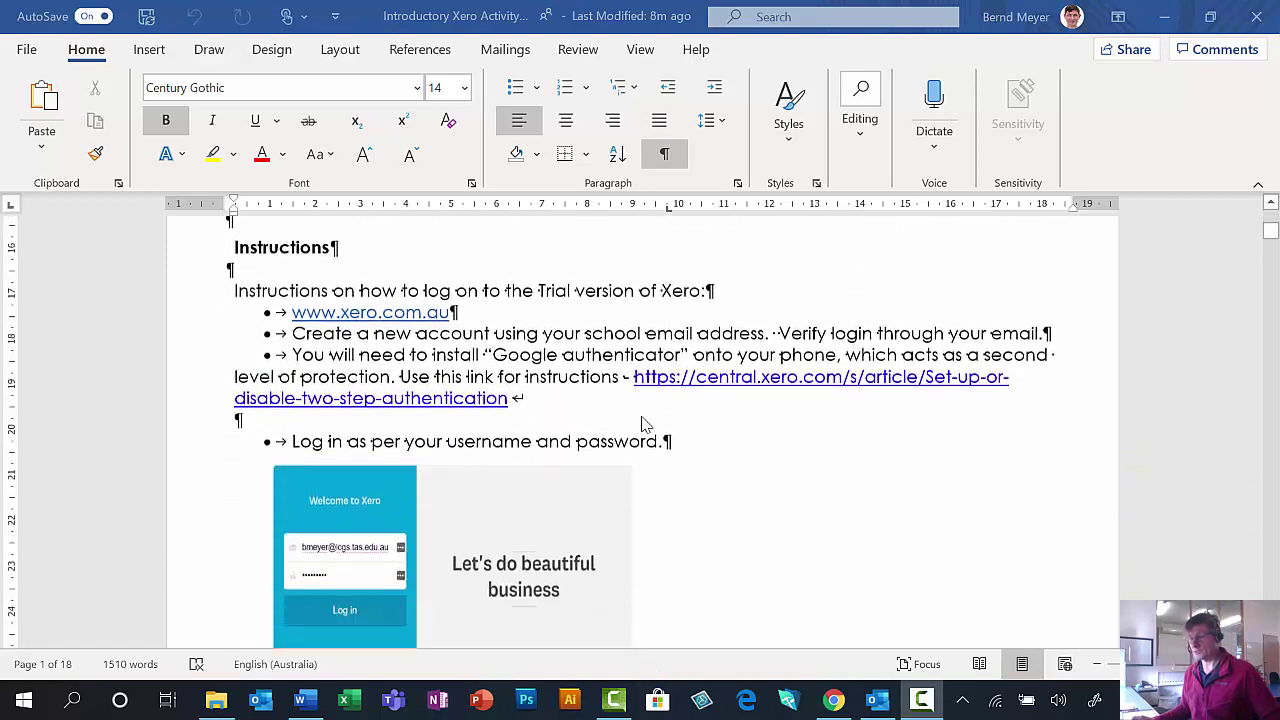
pyautogui.scroll(-3, 645, 425)
pyautogui.scroll(1, 645, 425)
pyautogui.scroll(-4, 645, 425)
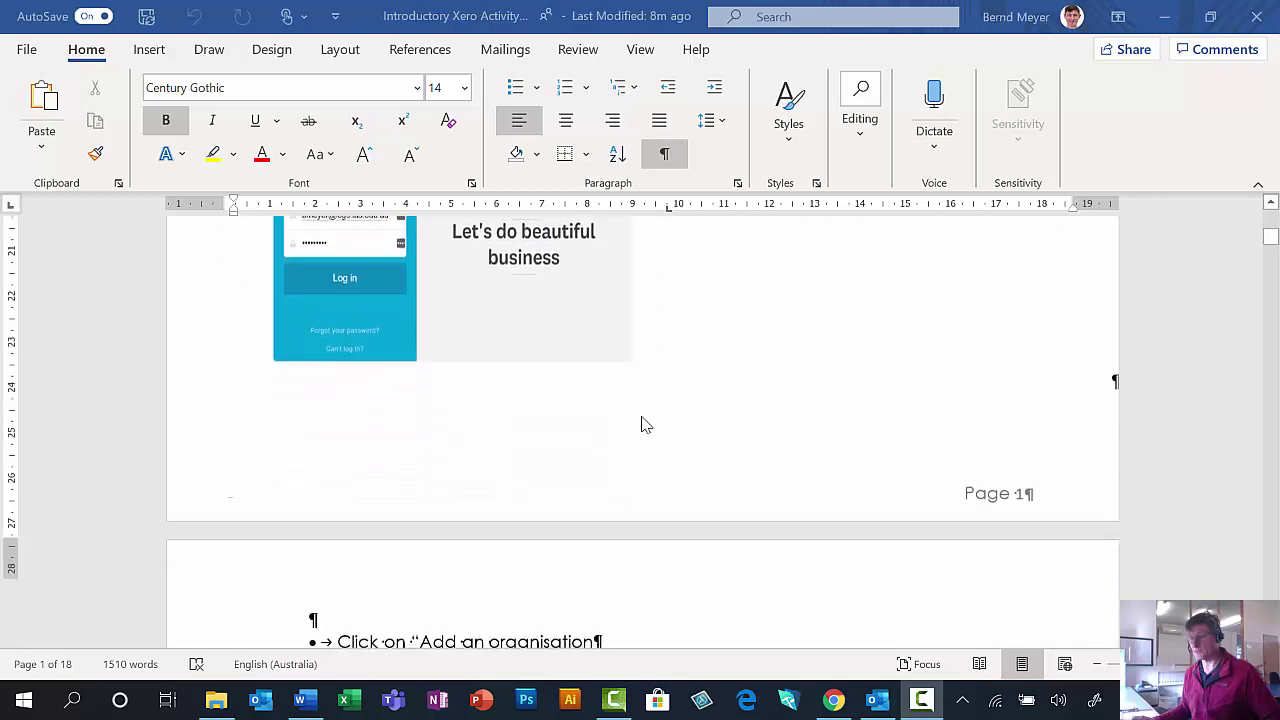
pyautogui.scroll(-3, 645, 425)
pyautogui.scroll(6, 645, 425)
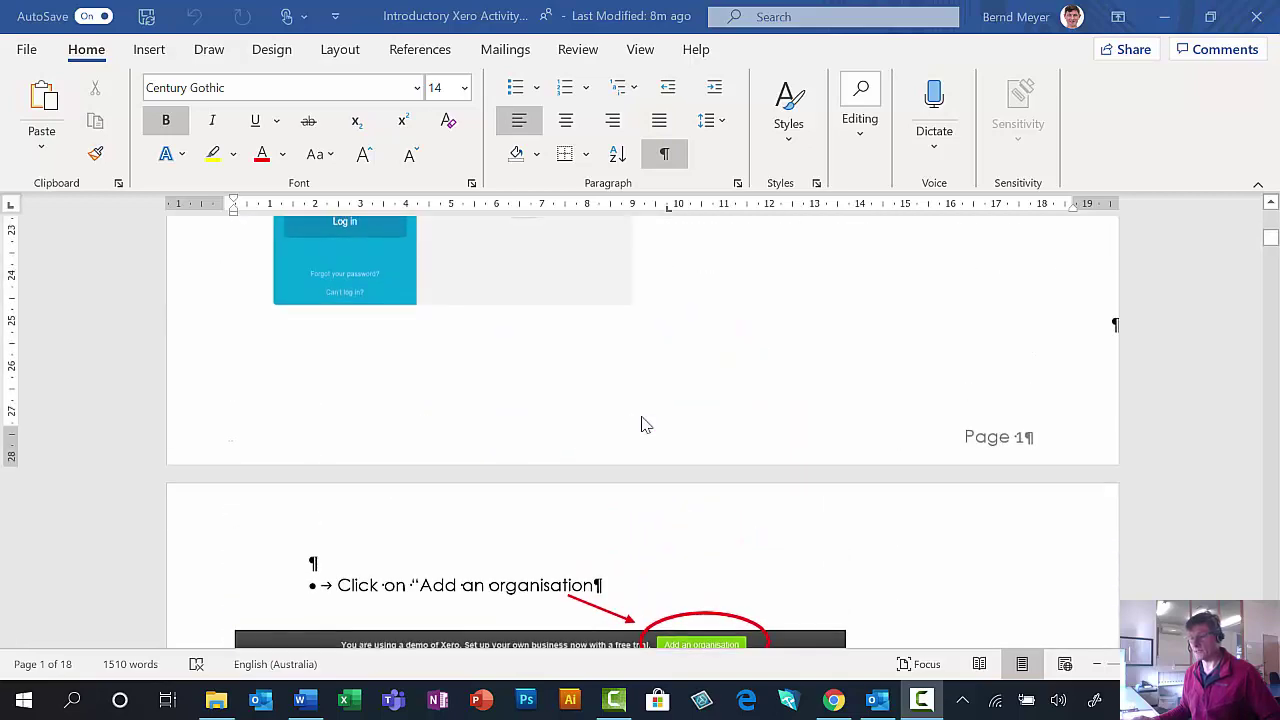
pyautogui.scroll(-4, 645, 425)
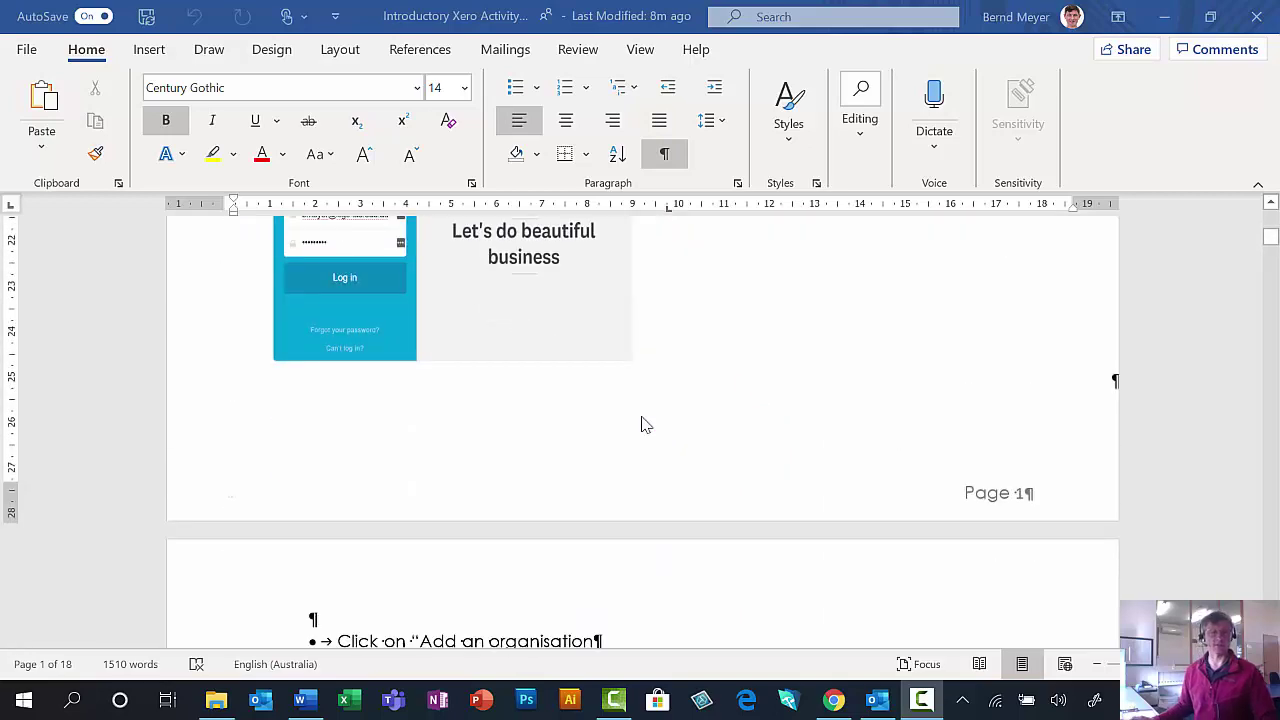
pyautogui.click(834, 701)
pyautogui.click(486, 386)
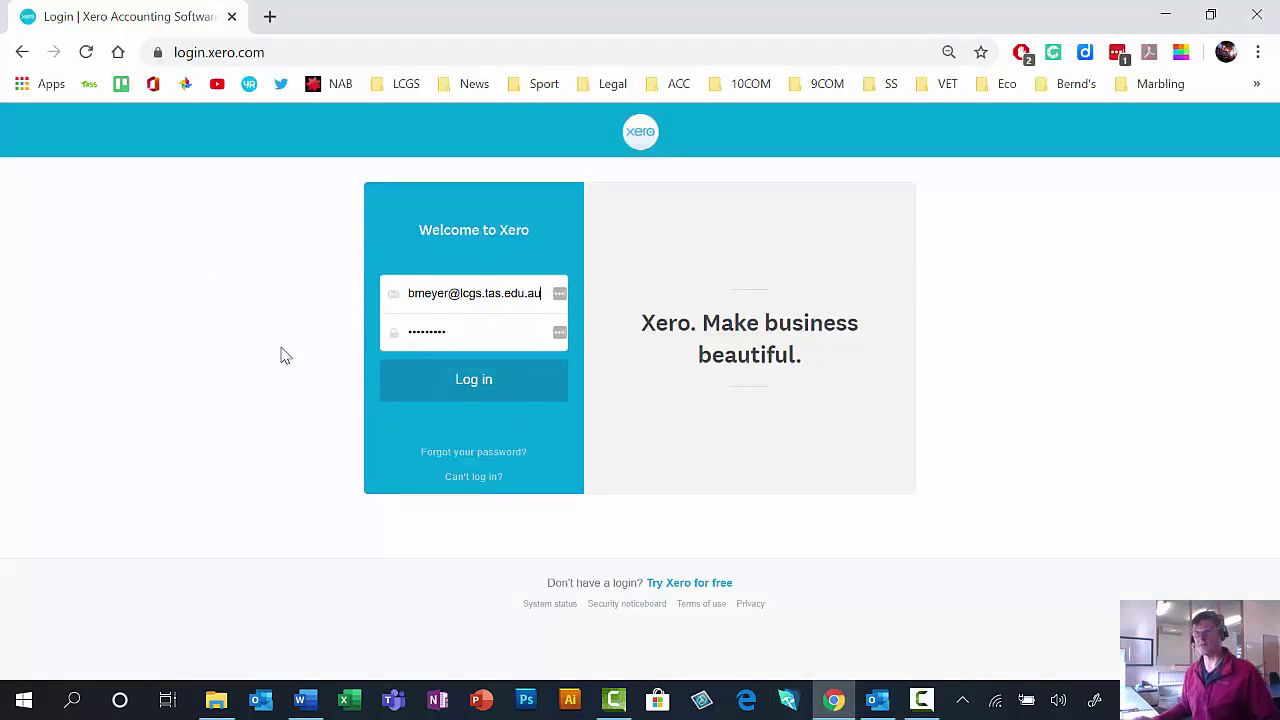
pyautogui.click(477, 379)
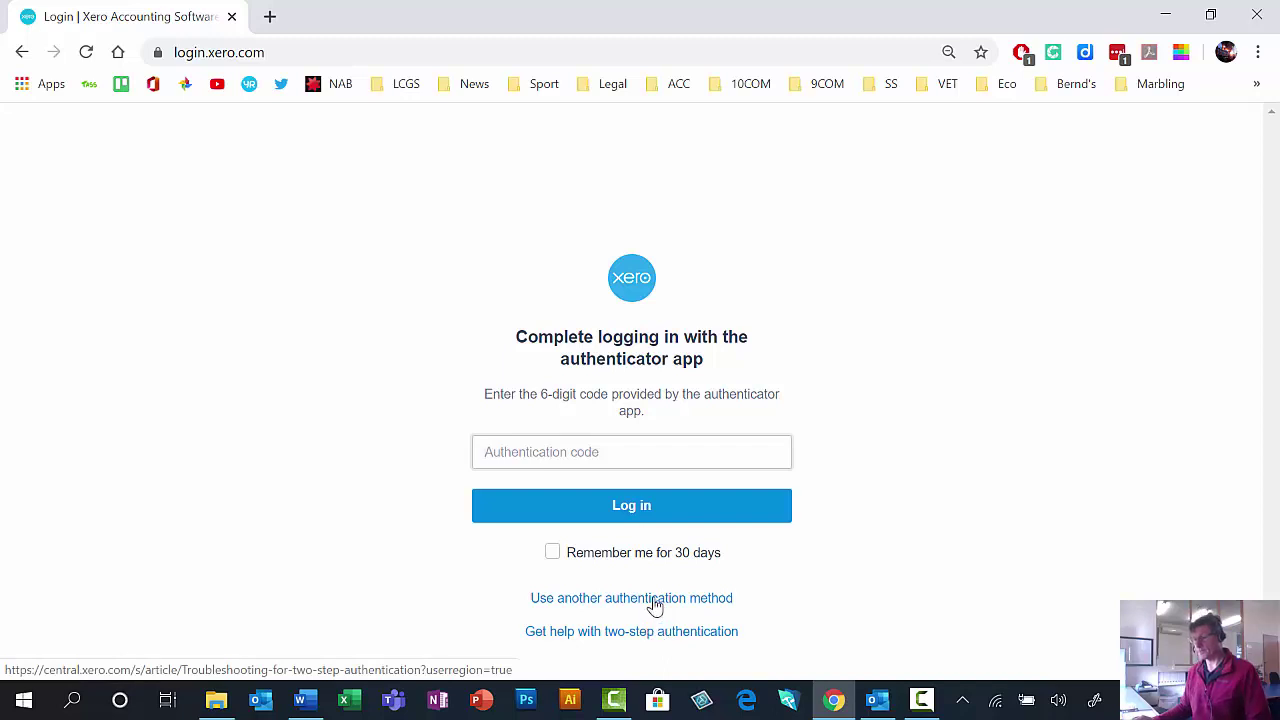
# Verify the login with the code sent to the alternative email address.
pyautogui.click(655, 604)
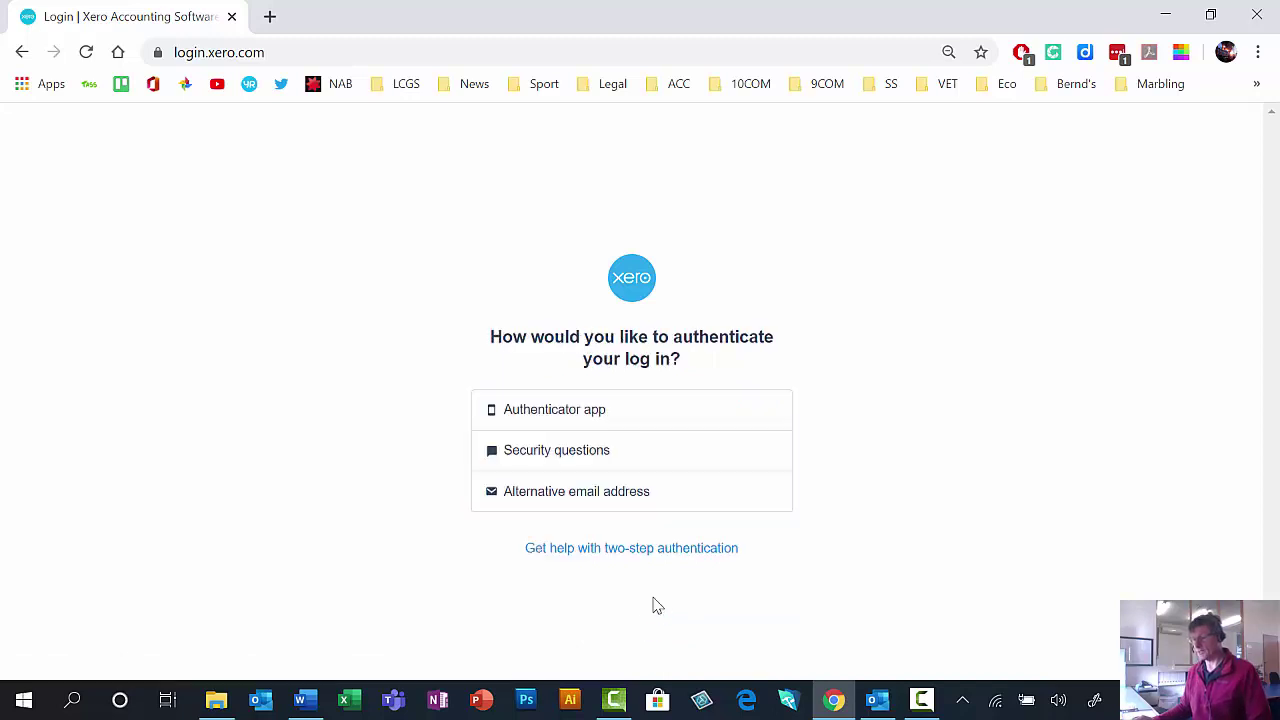
pyautogui.click(579, 501)
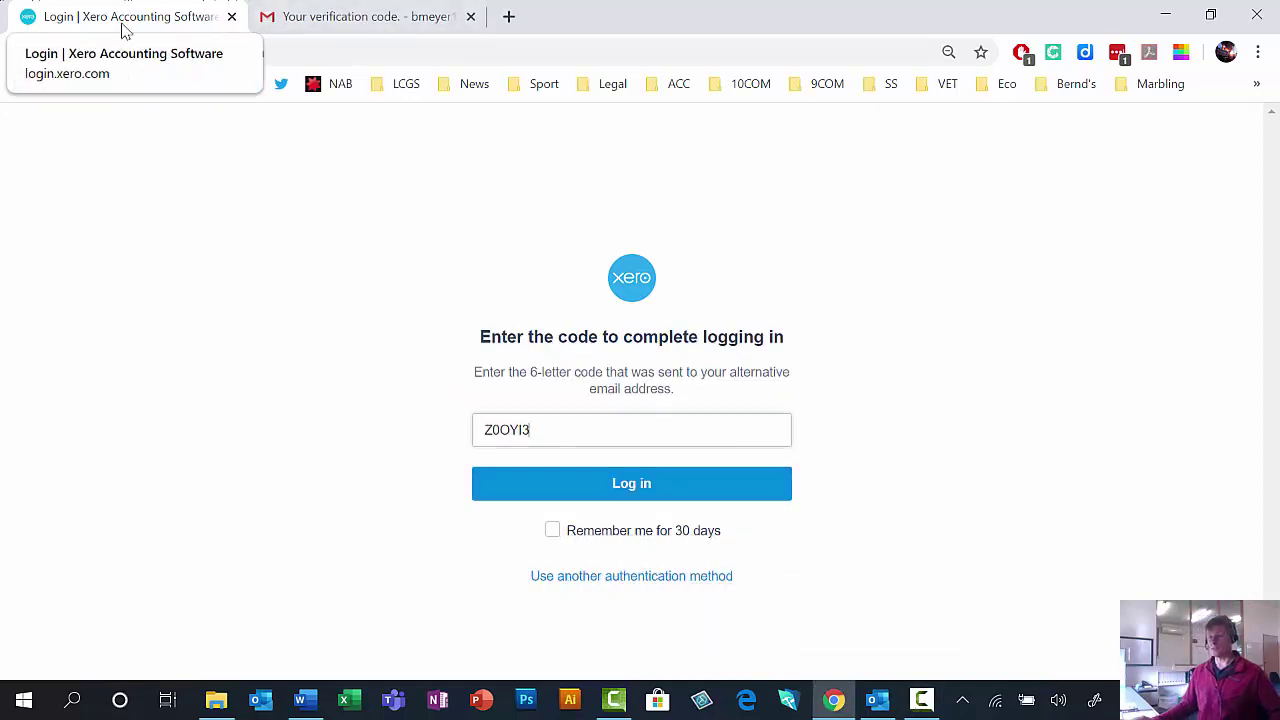
pyautogui.click(632, 494)
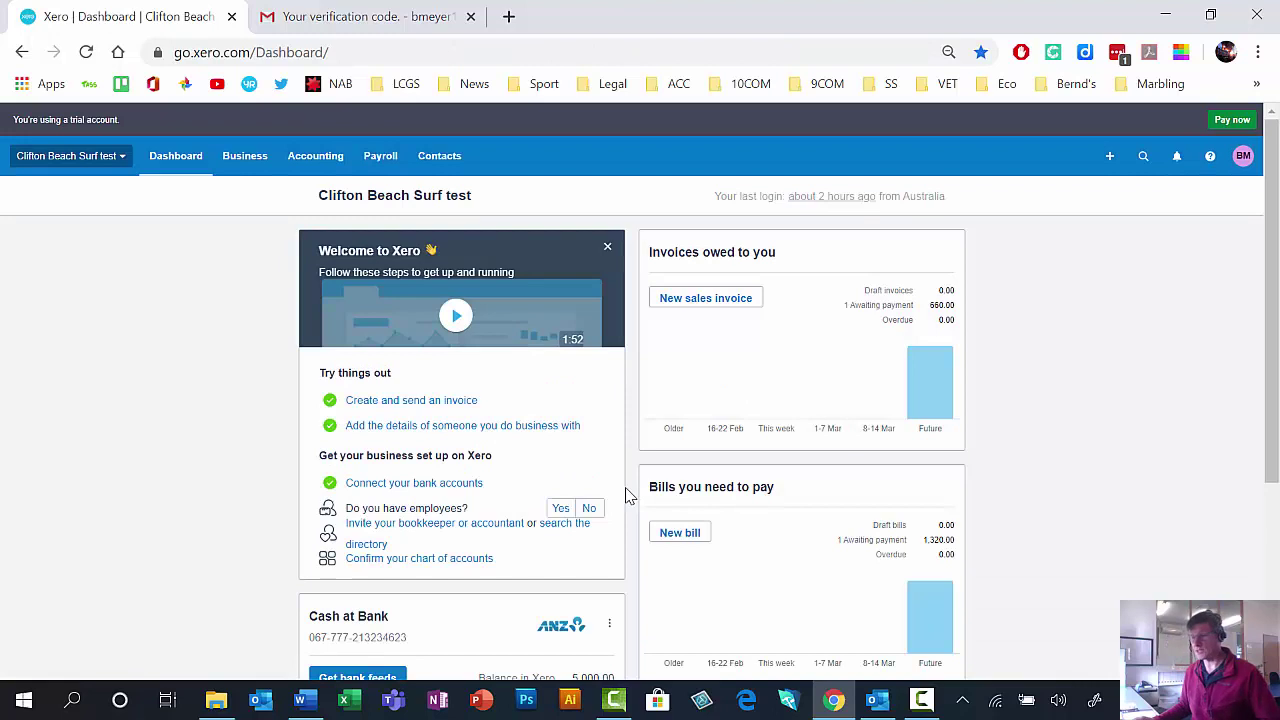
# Add a new organisation named 'Clifton Beach Surf Club'.
pyautogui.click(120, 161)
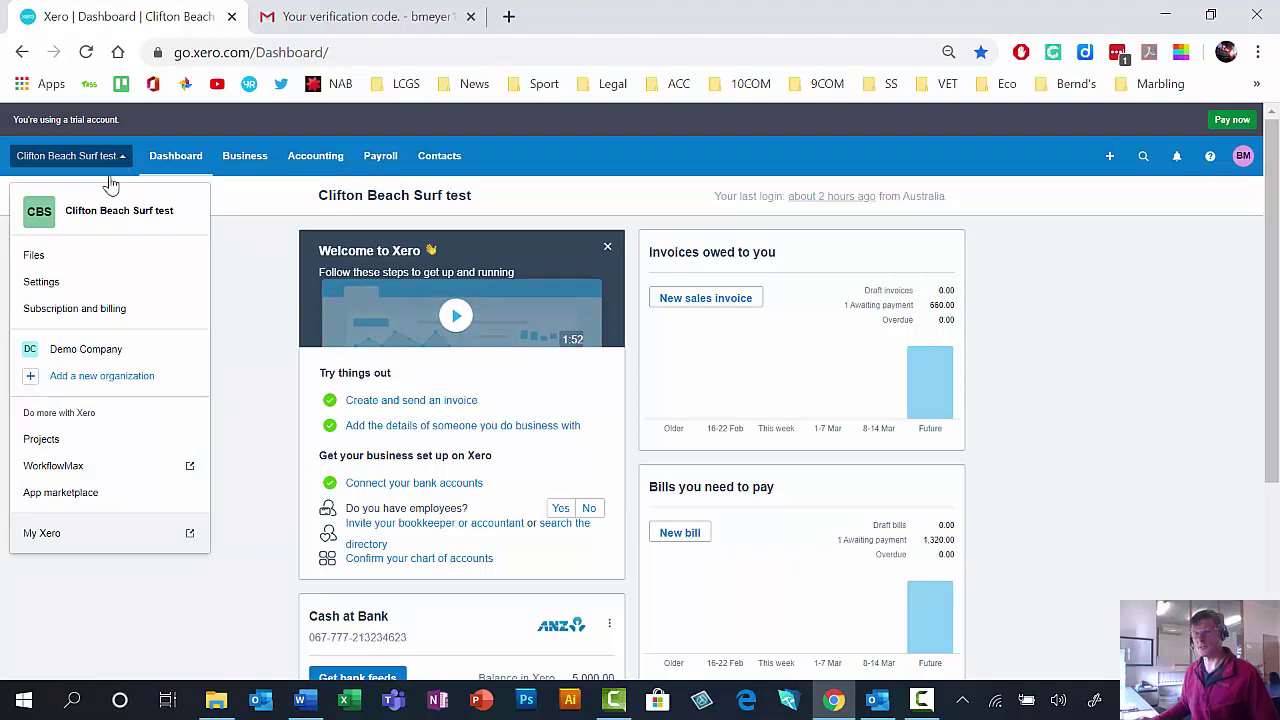
pyautogui.click(117, 385)
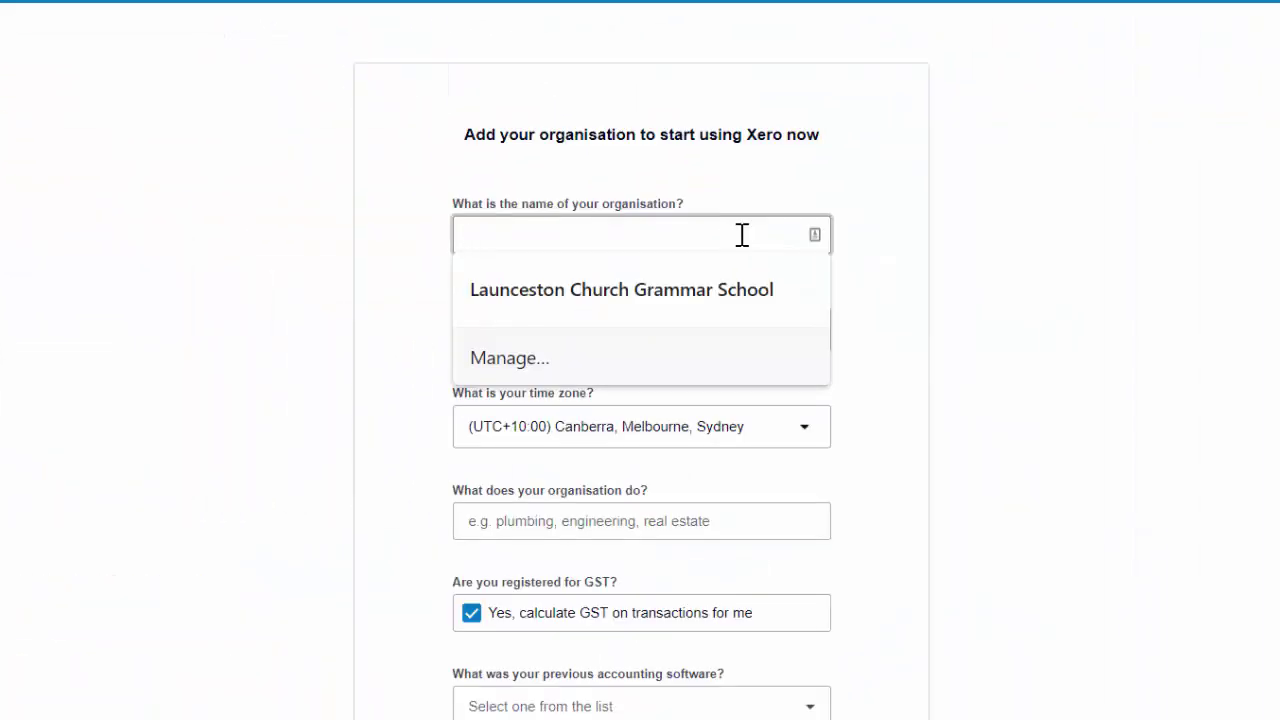
pyautogui.write('Clift')
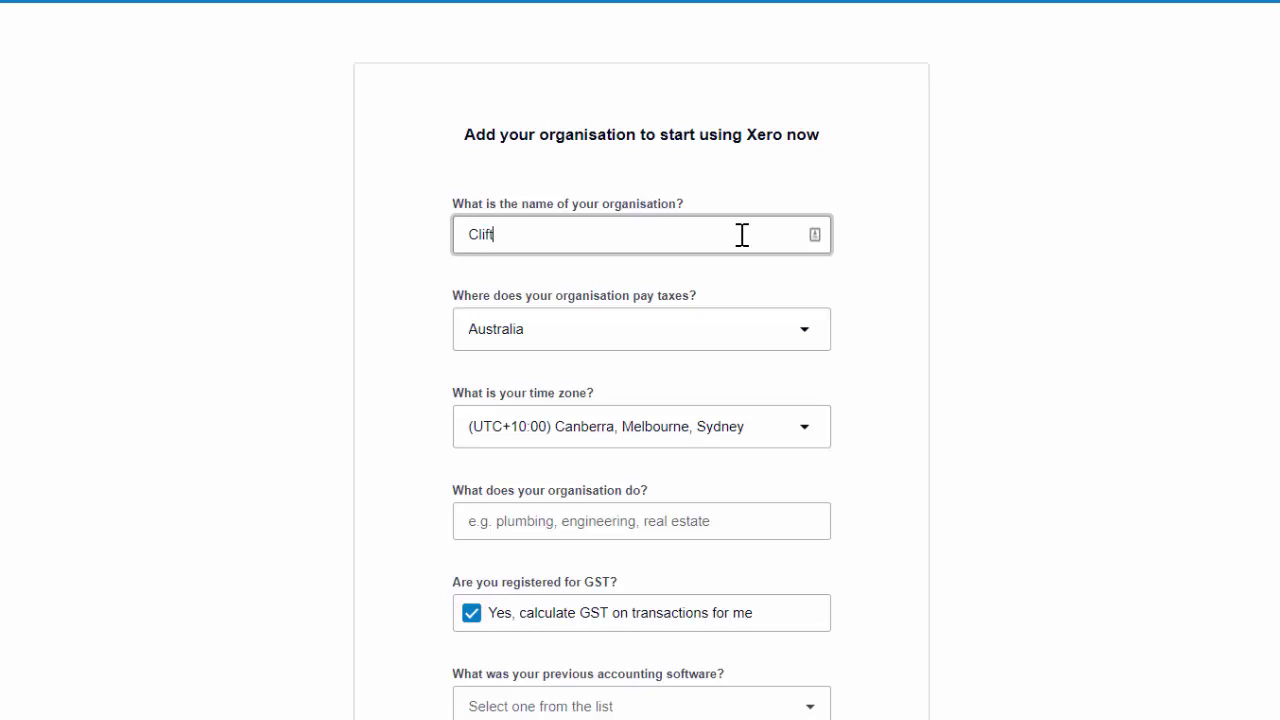
pyautogui.write('on Beach Surf Club')
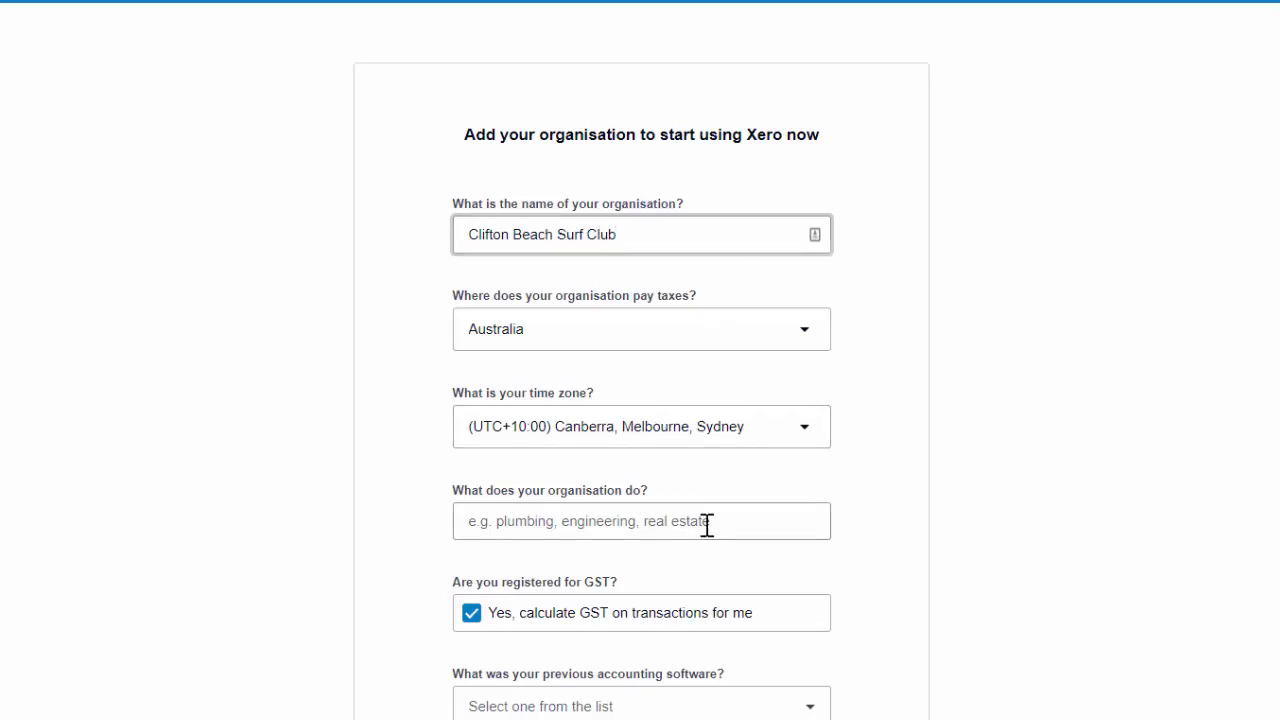
# Set the industry to Accounting Education and previous software to Xero.
pyautogui.click(707, 523)
pyautogui.write('Educa')
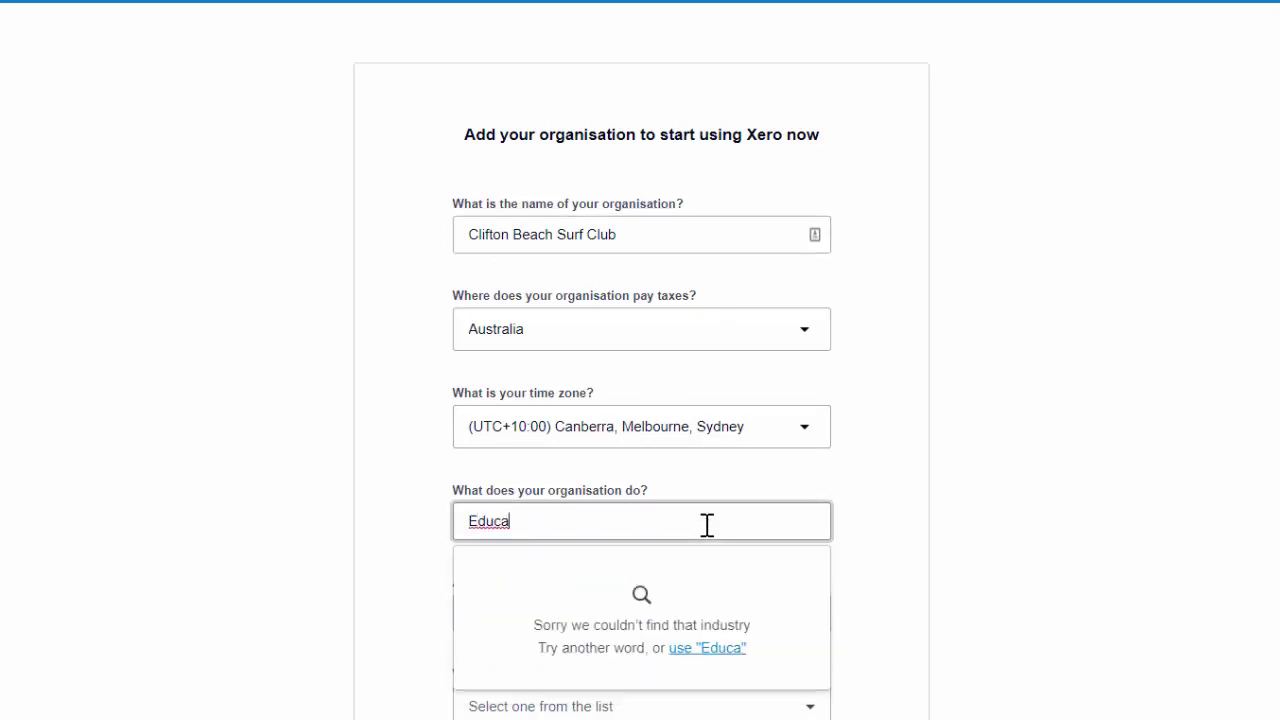
pyautogui.write('tion')
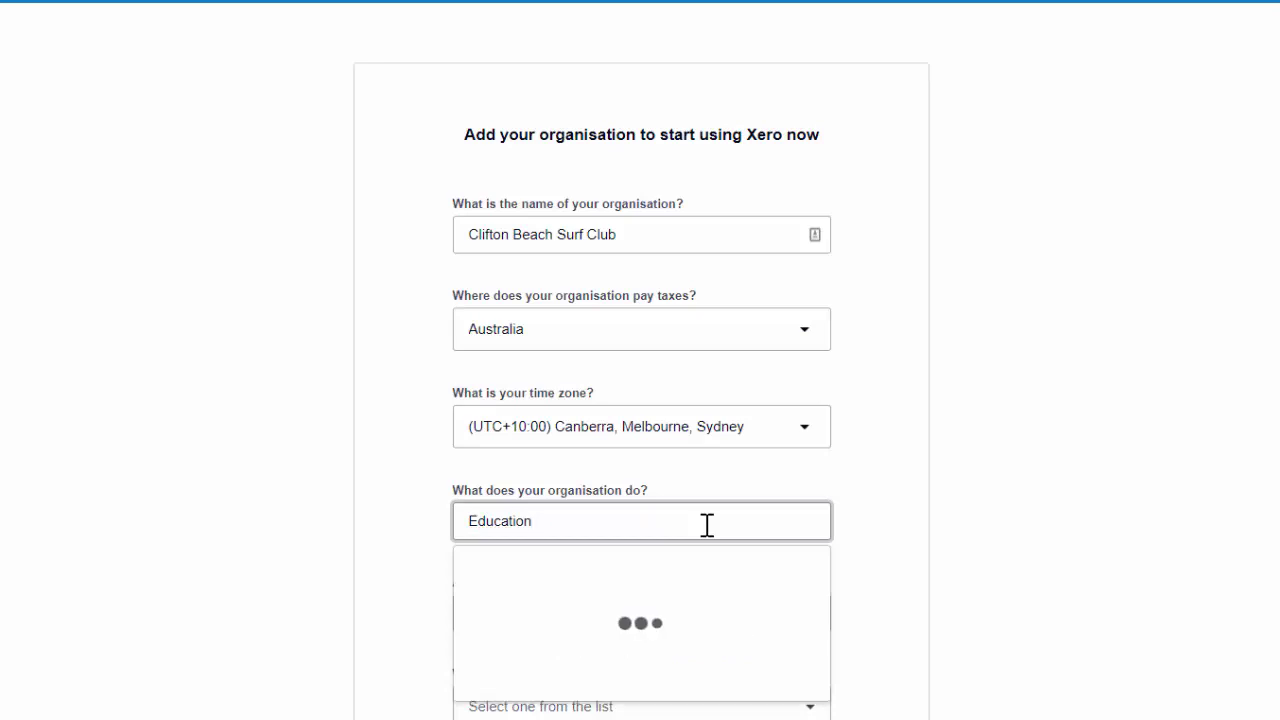
pyautogui.scroll(-2, 633, 642)
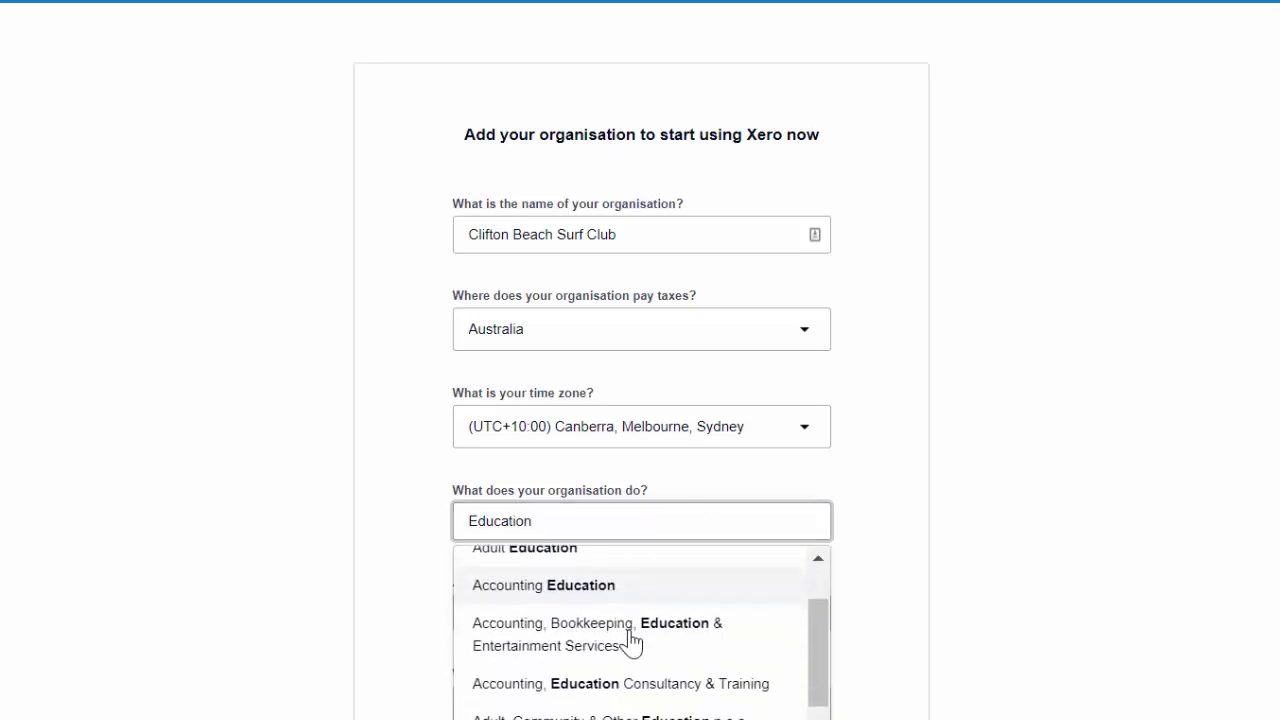
pyautogui.click(583, 600)
pyautogui.scroll(-3, 729, 574)
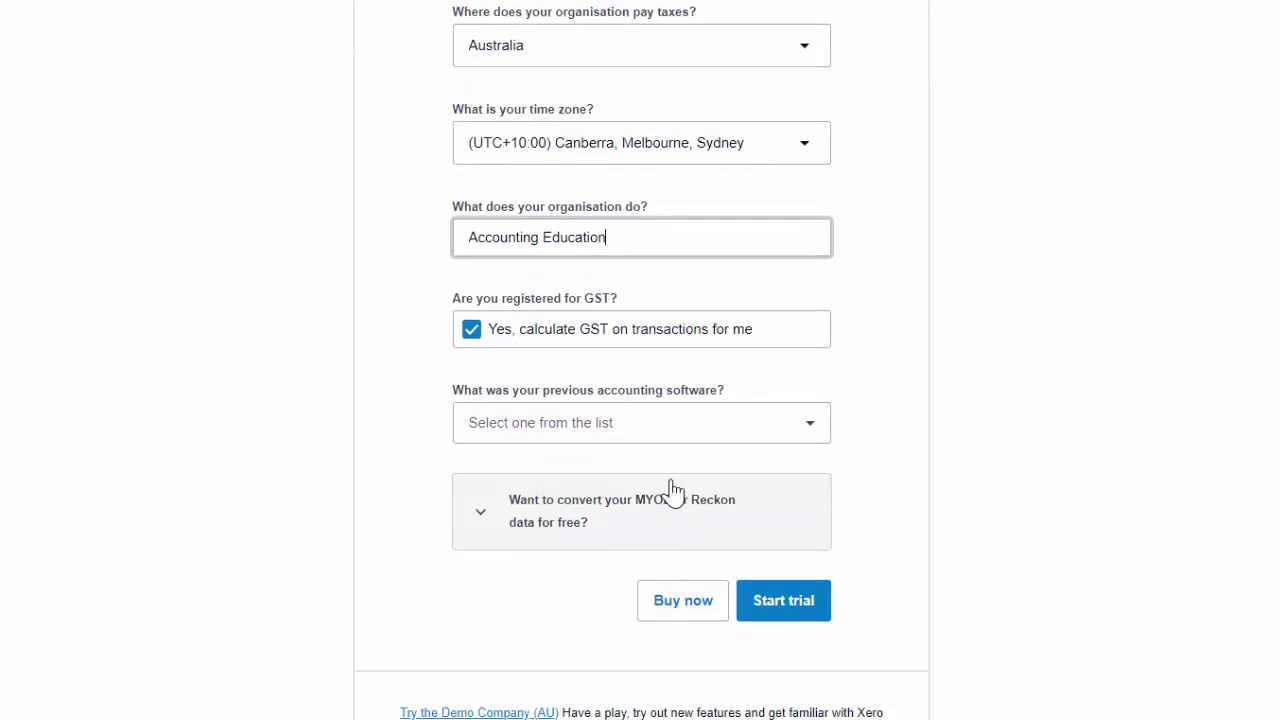
pyautogui.click(657, 437)
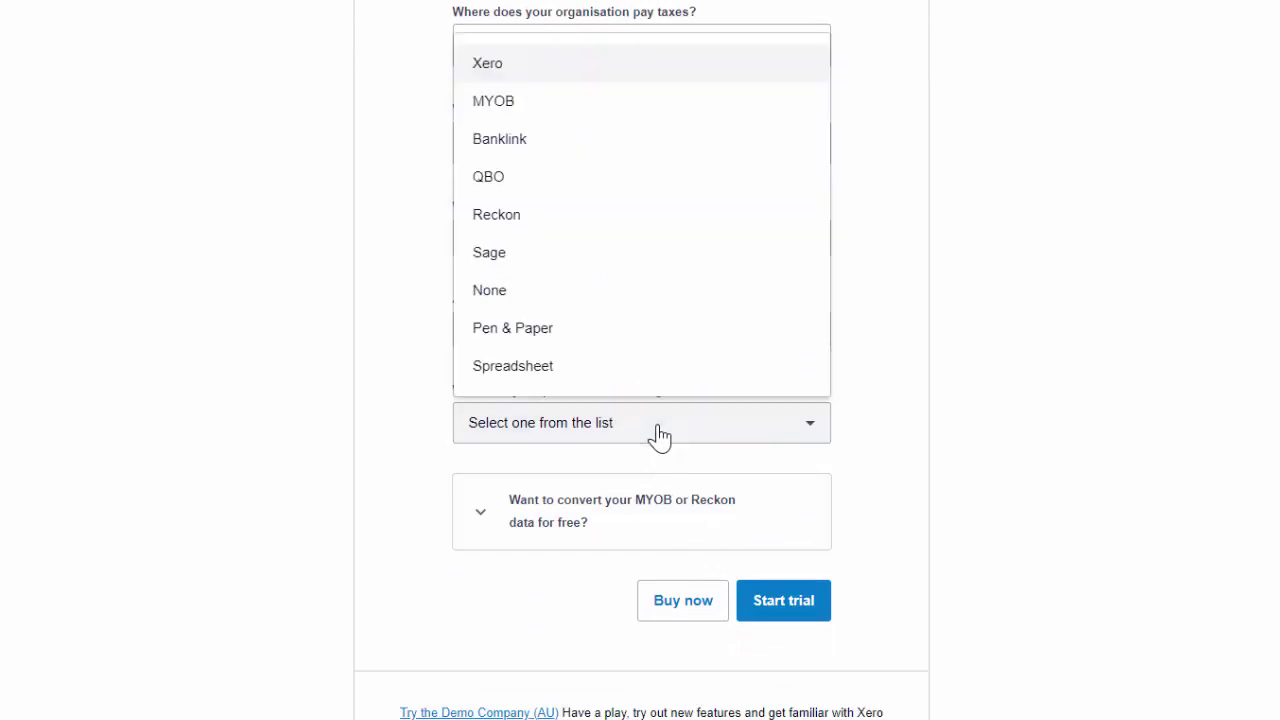
pyautogui.click(505, 66)
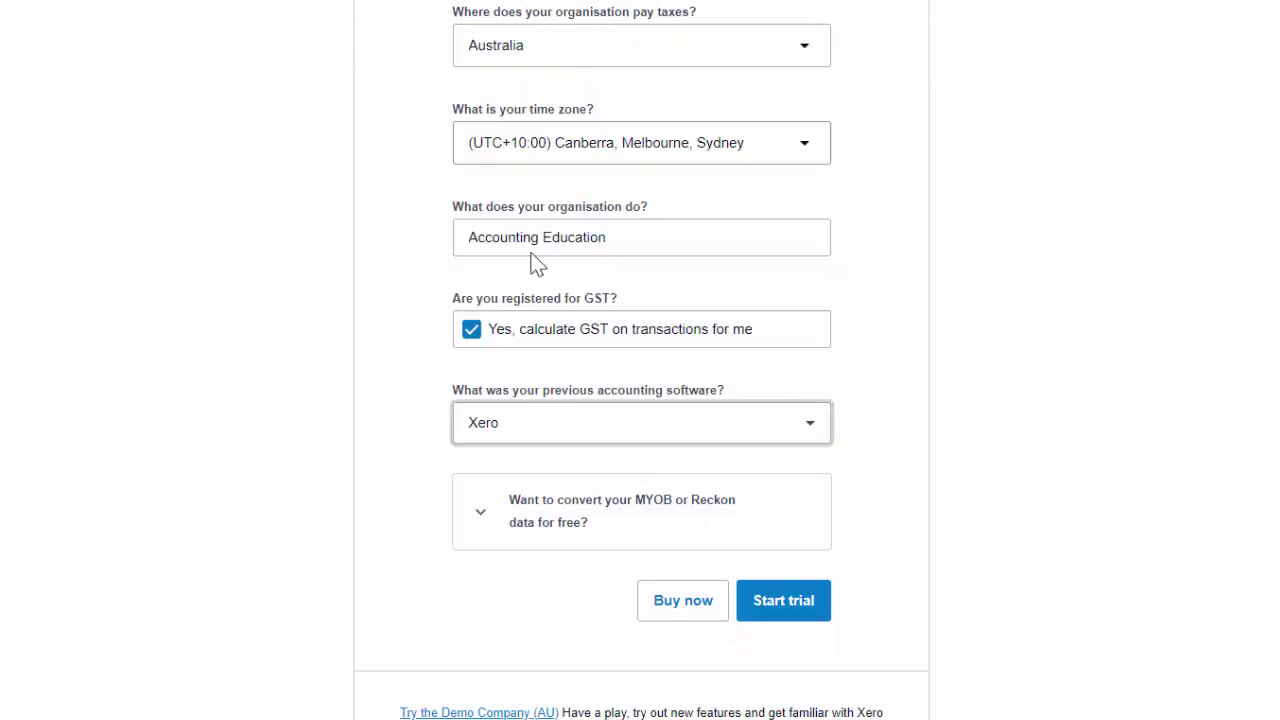
# Start the trial to create Clifton Beach Surf Club and open the organisation menu.
pyautogui.click(790, 605)
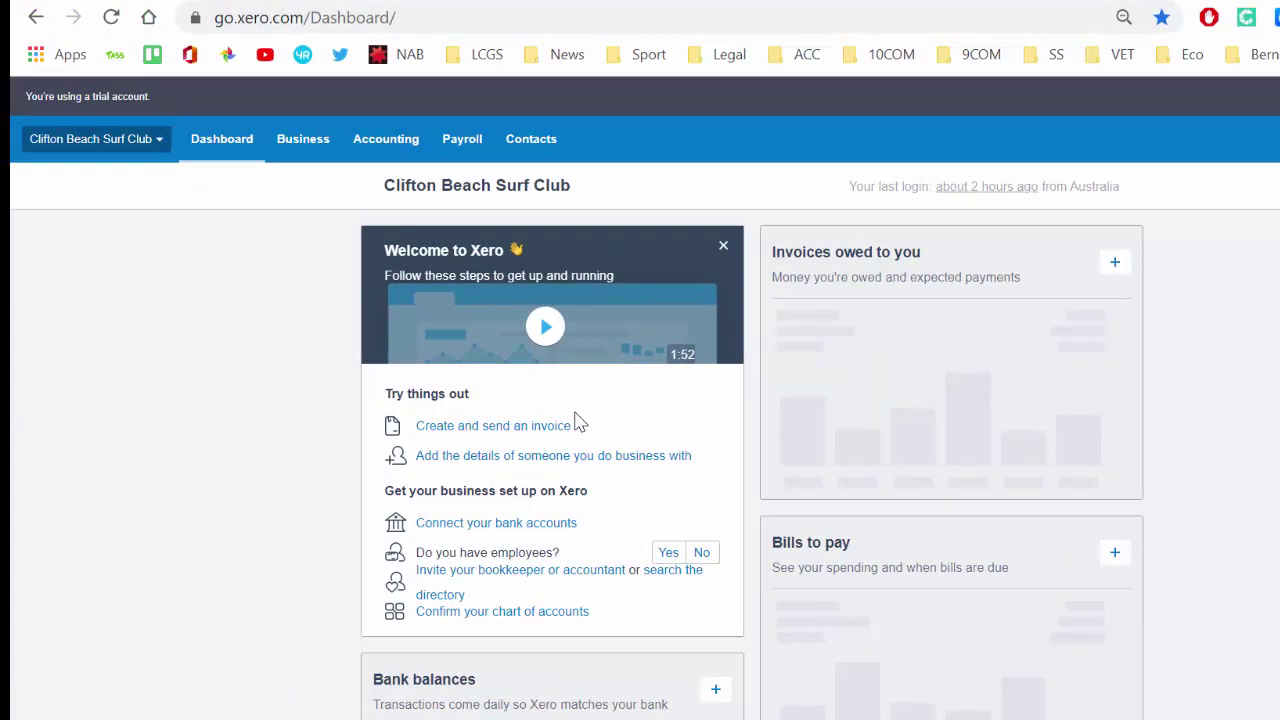
pyautogui.click(152, 141)
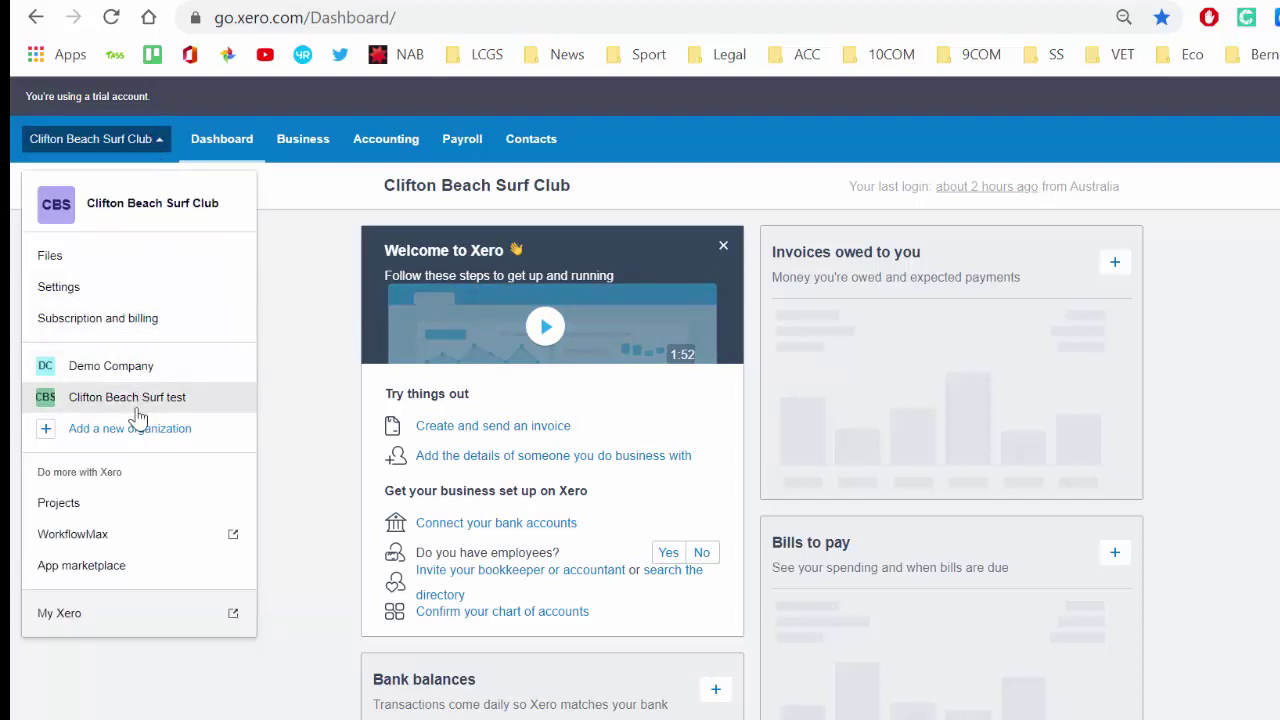
# Give the user Adviser business and accounting permissions, then return to the dashboard.
pyautogui.click(84, 289)
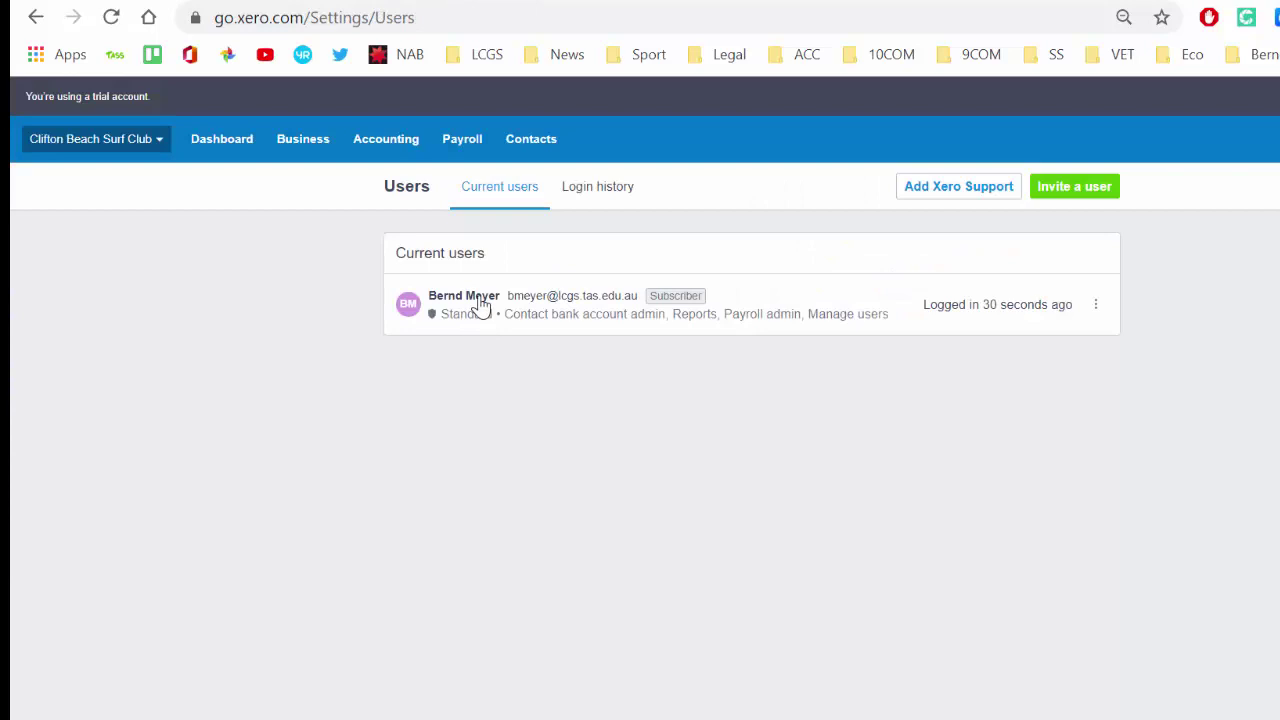
pyautogui.click(479, 305)
pyautogui.scroll(-3, 623, 469)
pyautogui.click(714, 488)
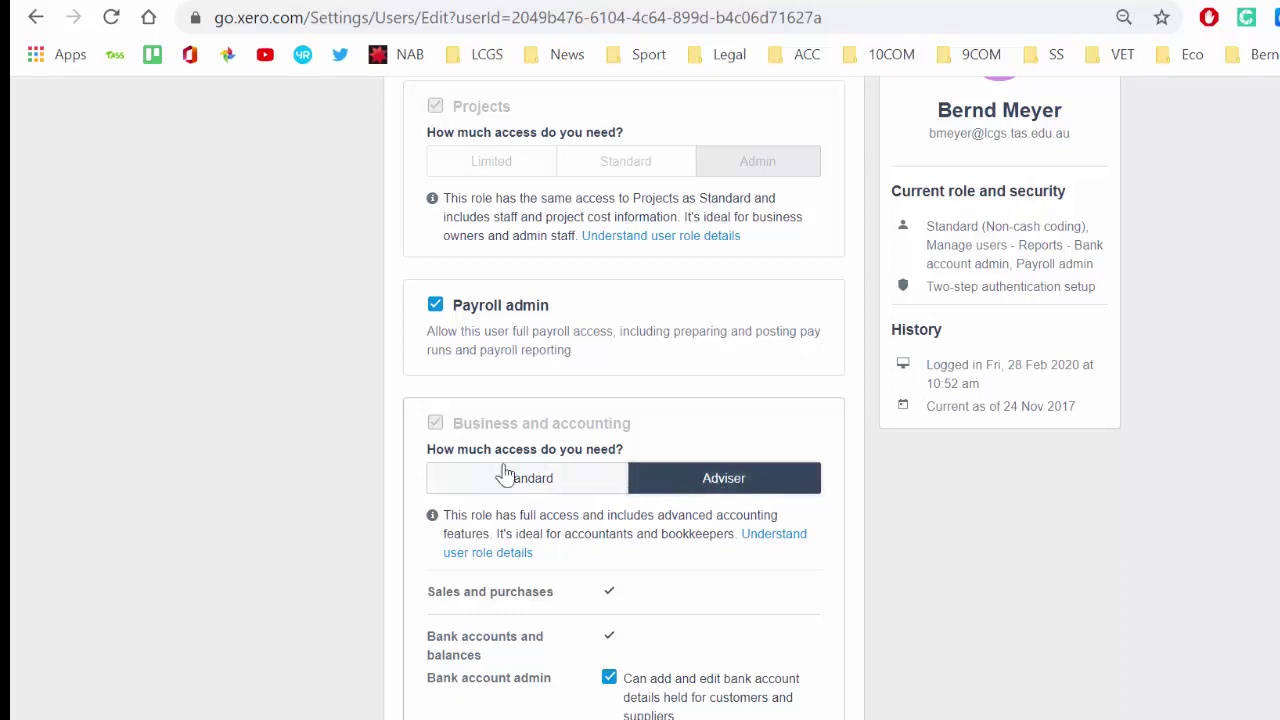
pyautogui.scroll(-5, 326, 428)
pyautogui.click(820, 508)
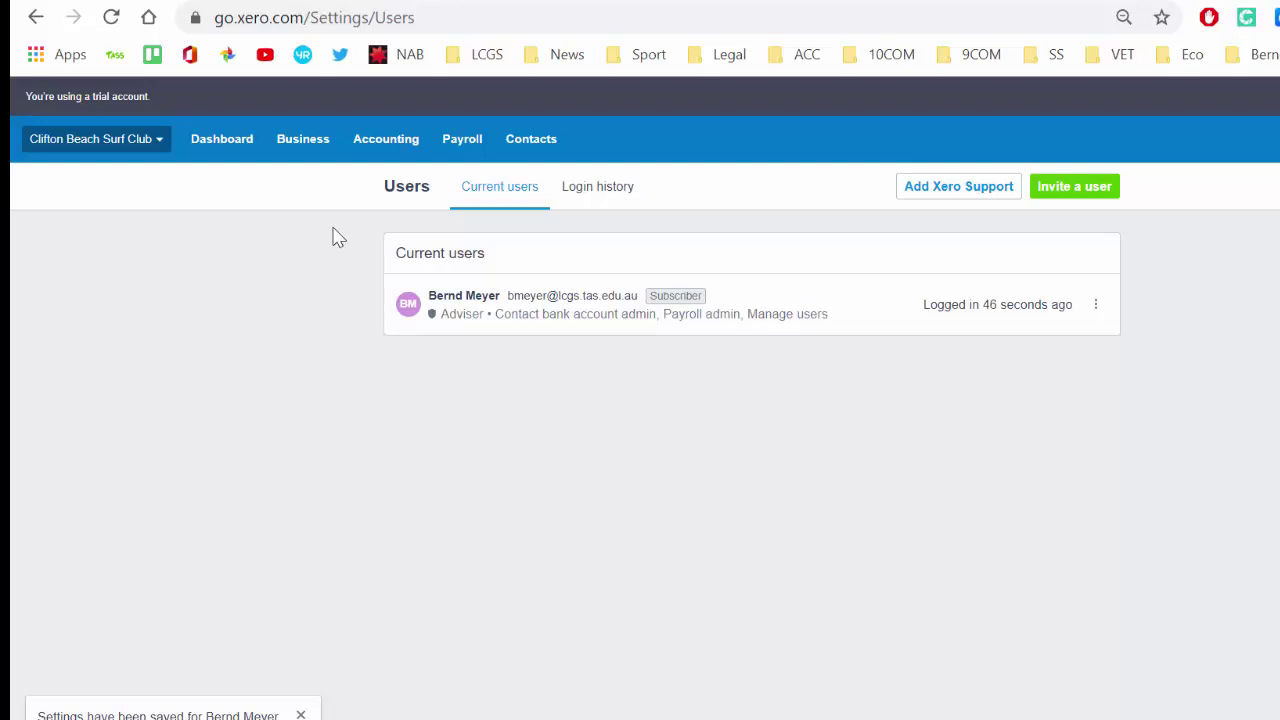
pyautogui.click(229, 146)
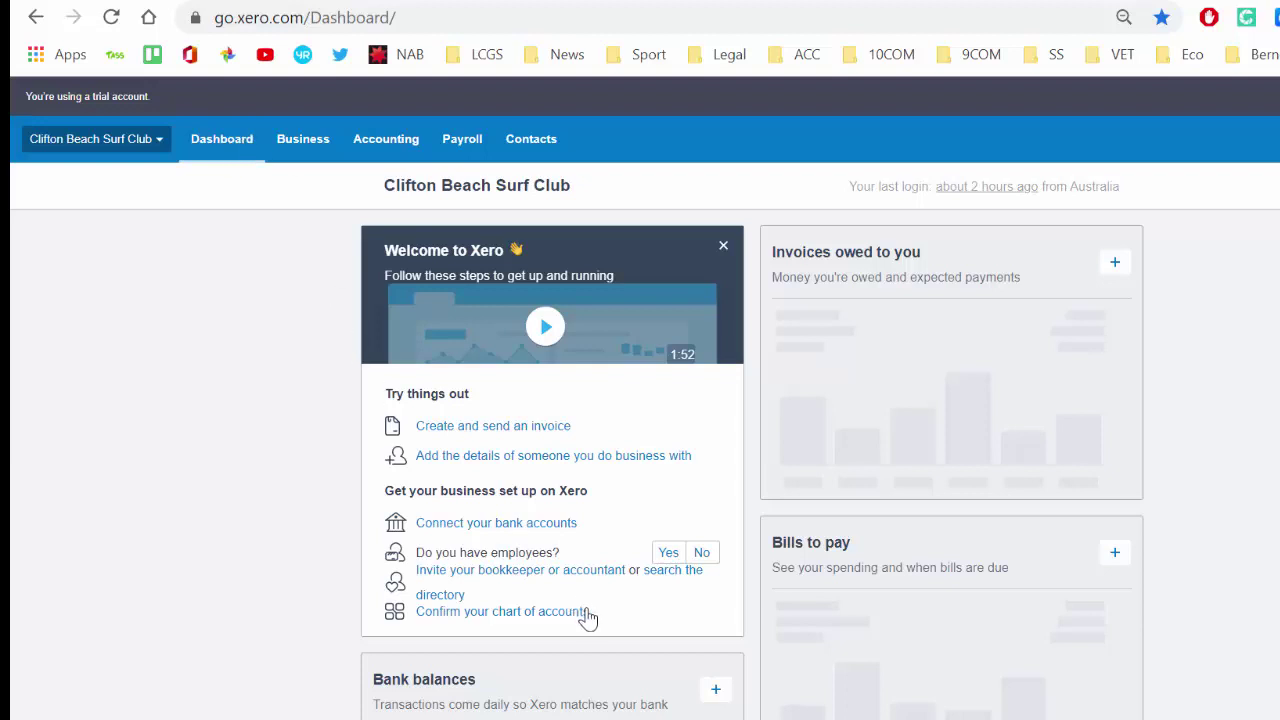
# Start adding a bank account and choose ANZ (AU) as the bank.
pyautogui.scroll(-2, 586, 614)
pyautogui.click(694, 469)
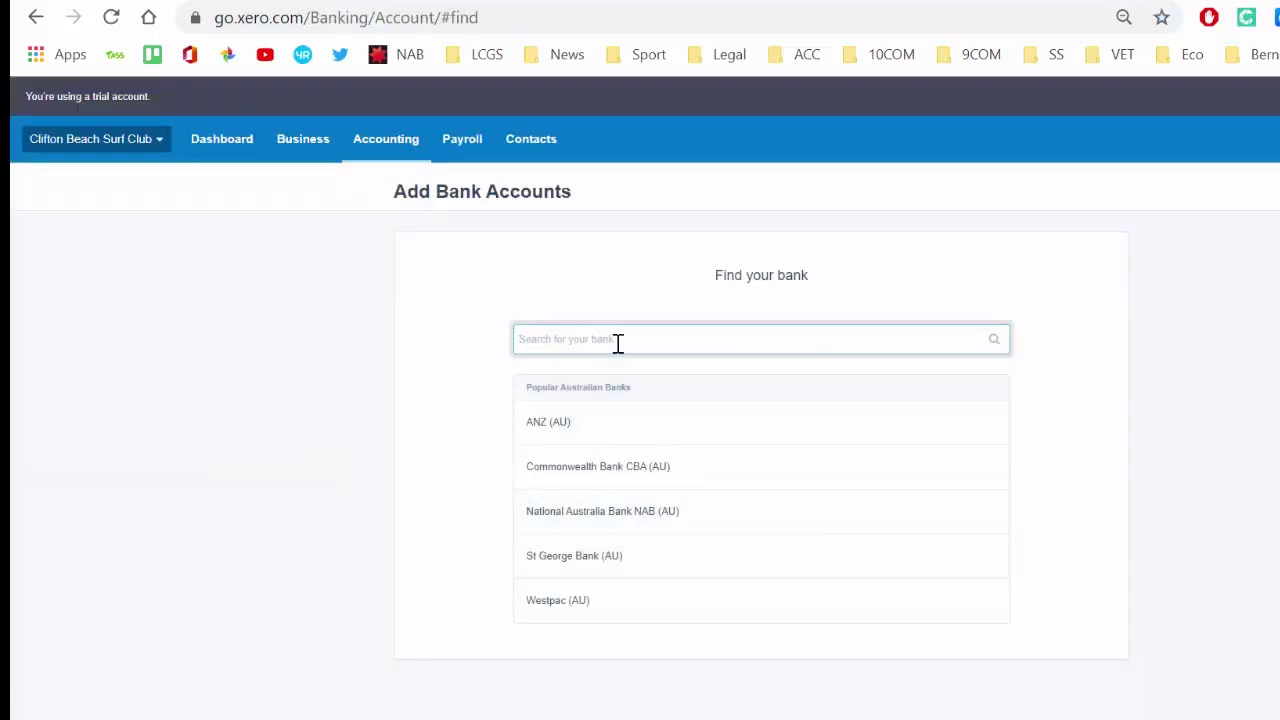
pyautogui.write('Cash')
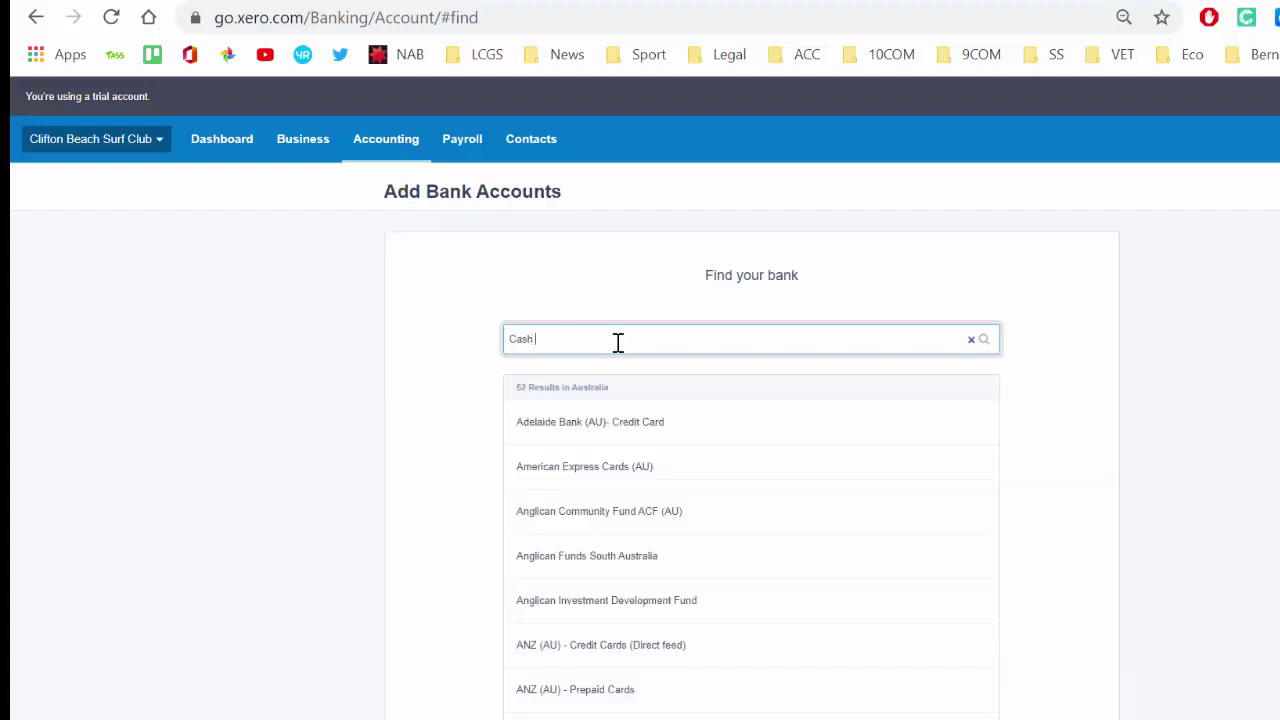
pyautogui.write(' at Bank')
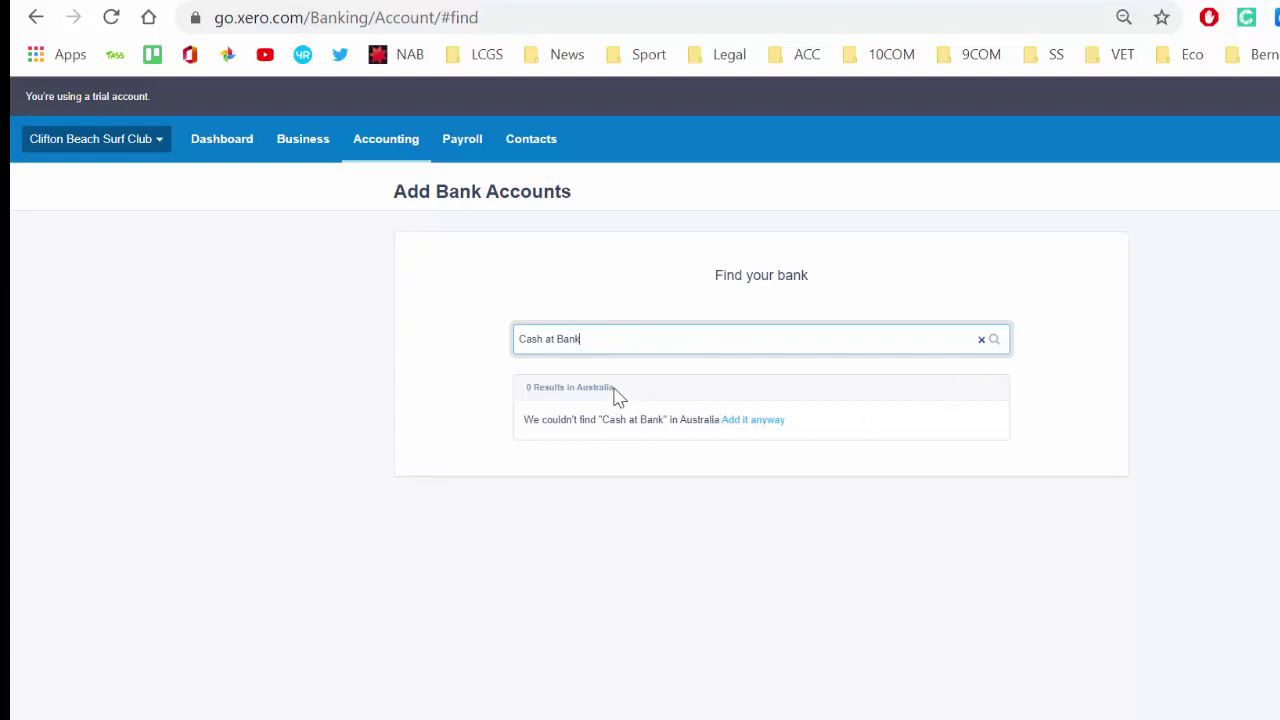
pyautogui.moveTo(650, 338); pyautogui.dragTo(492, 355)
pyautogui.write('anz')
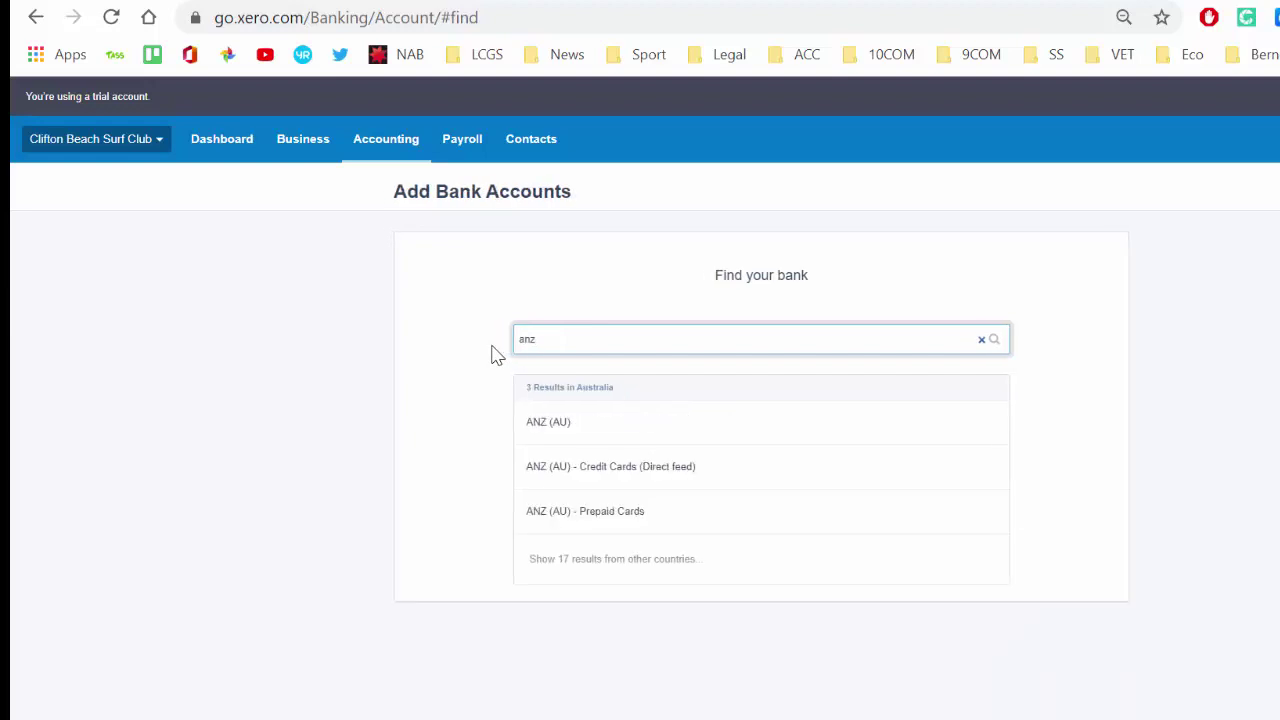
pyautogui.click(588, 425)
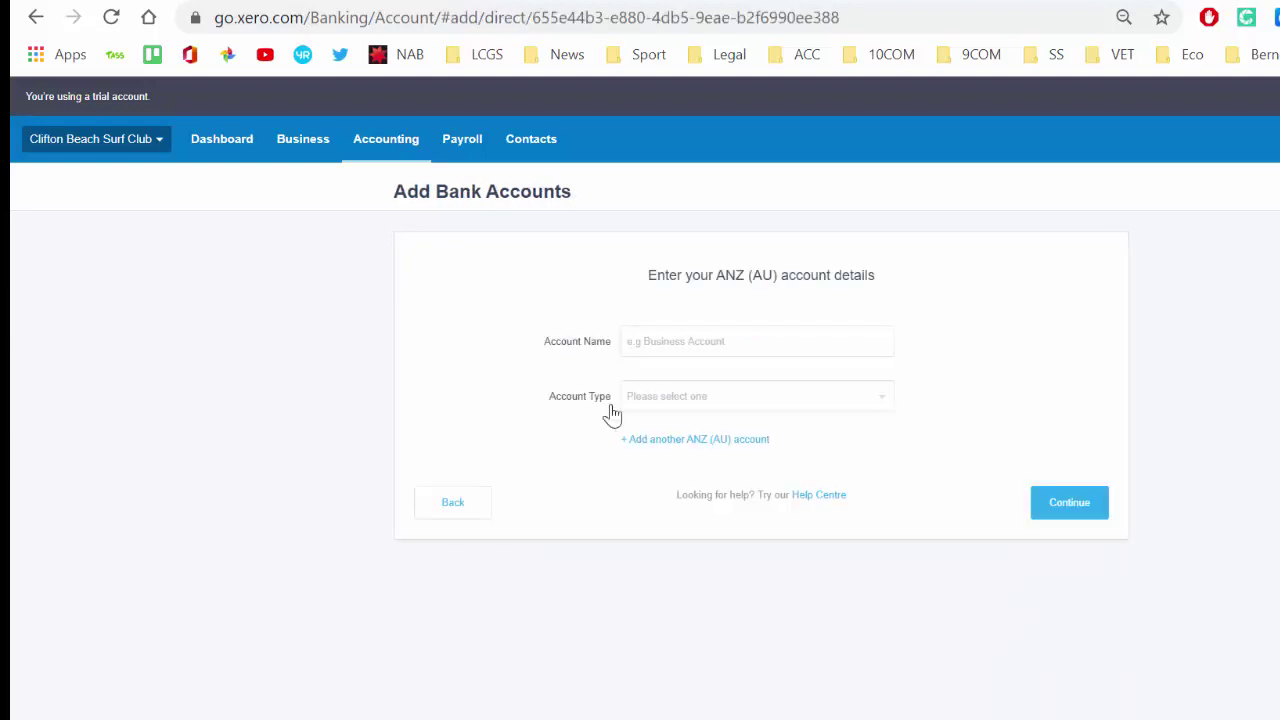
# Name it 'Cash at Bank', type Everyday, enter the BSB and account number, and continue.
pyautogui.click(665, 342)
pyautogui.write('CAsh')
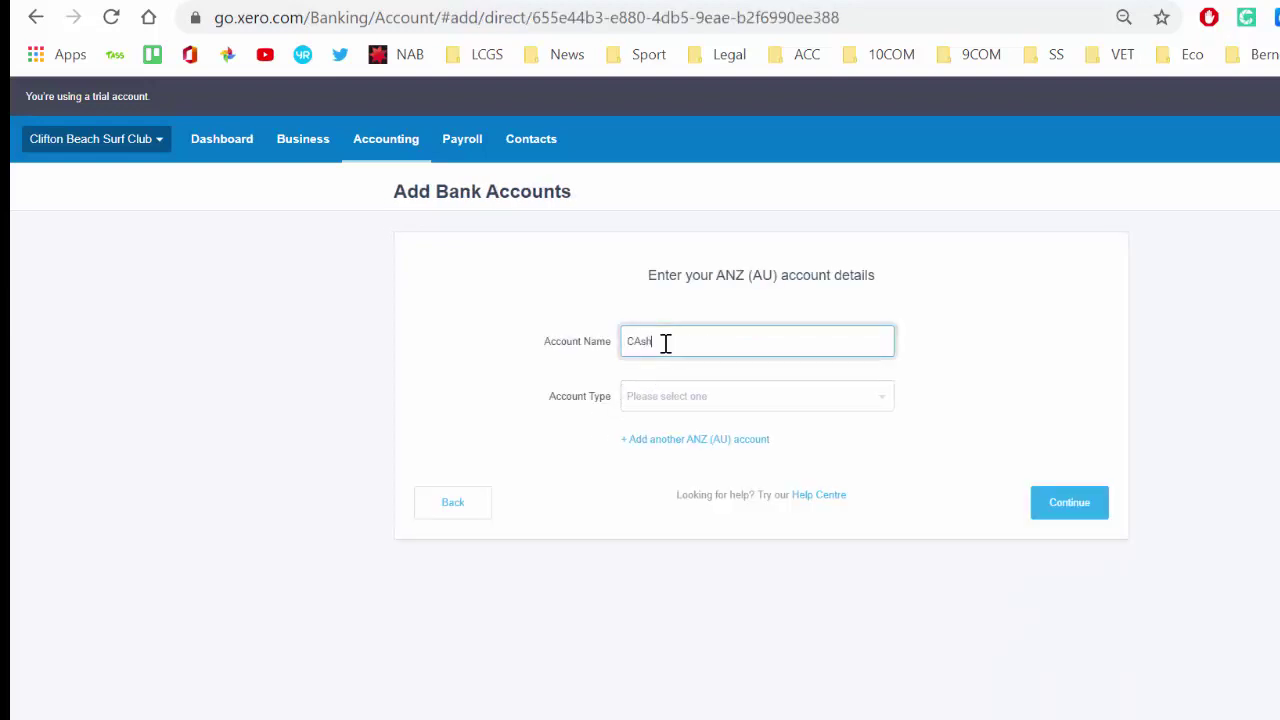
pyautogui.write(' at Bank')
pyautogui.click(674, 400)
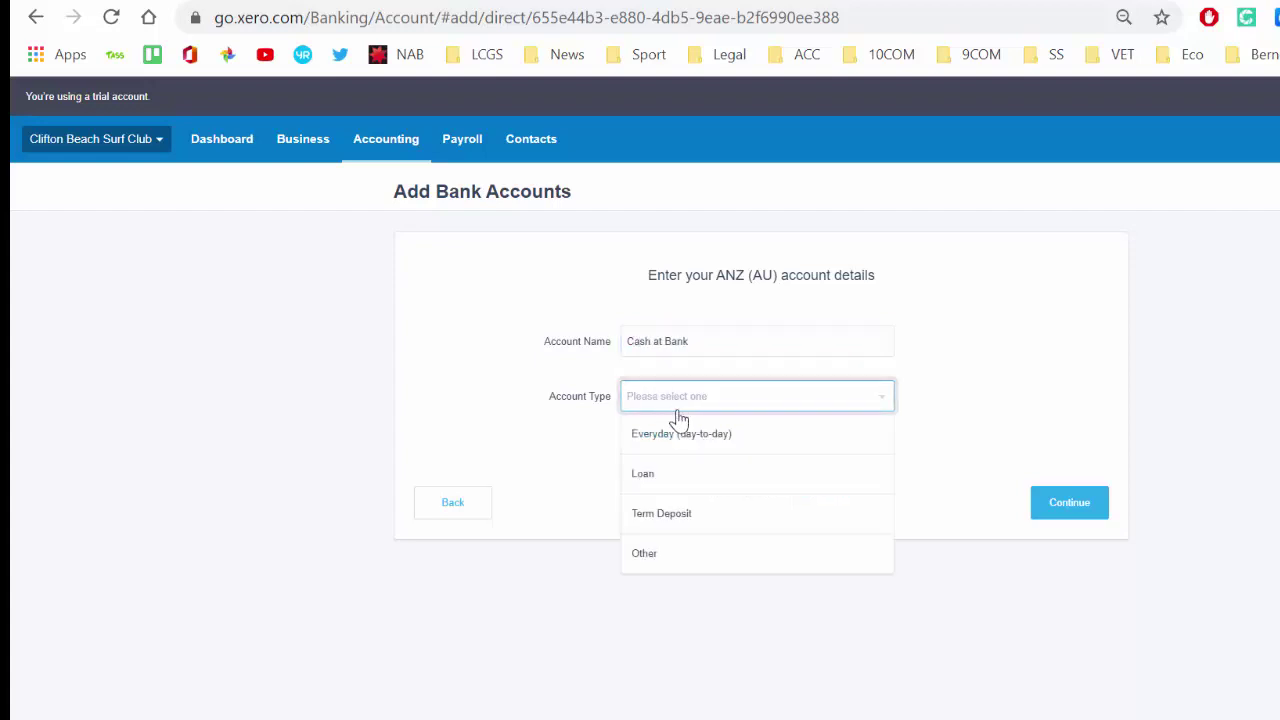
pyautogui.click(686, 436)
pyautogui.click(690, 450)
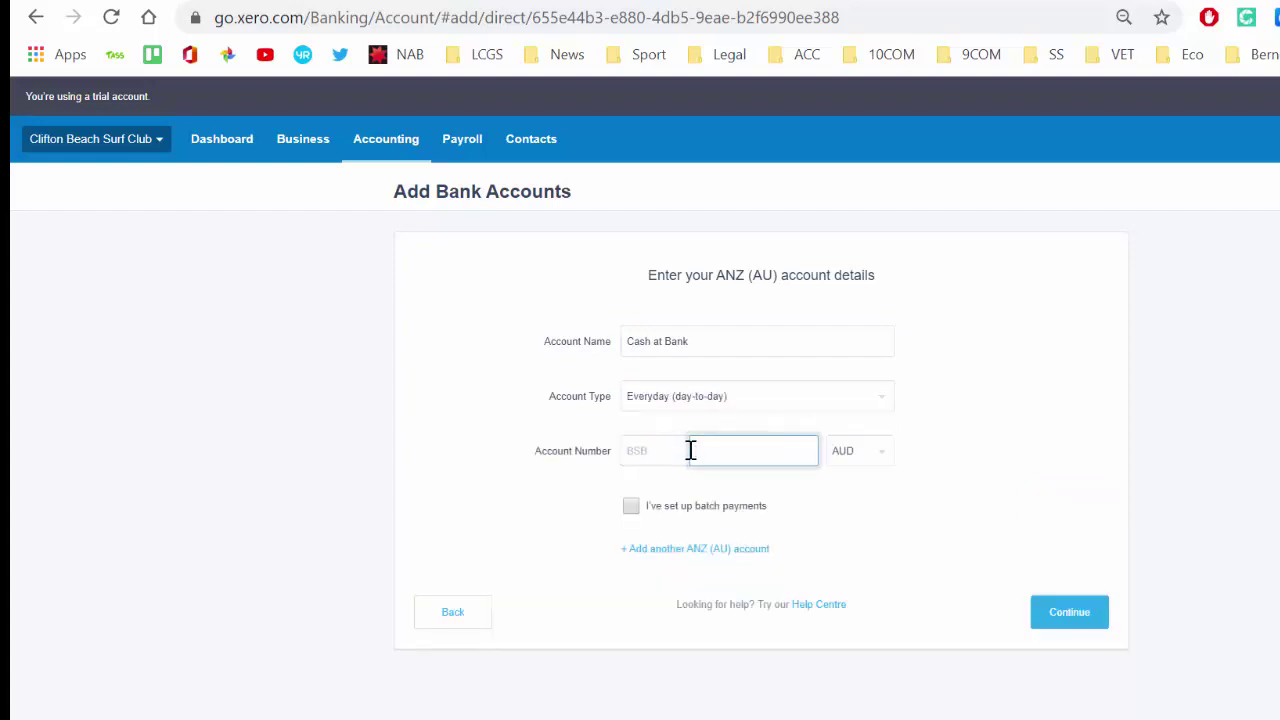
pyautogui.click(662, 450)
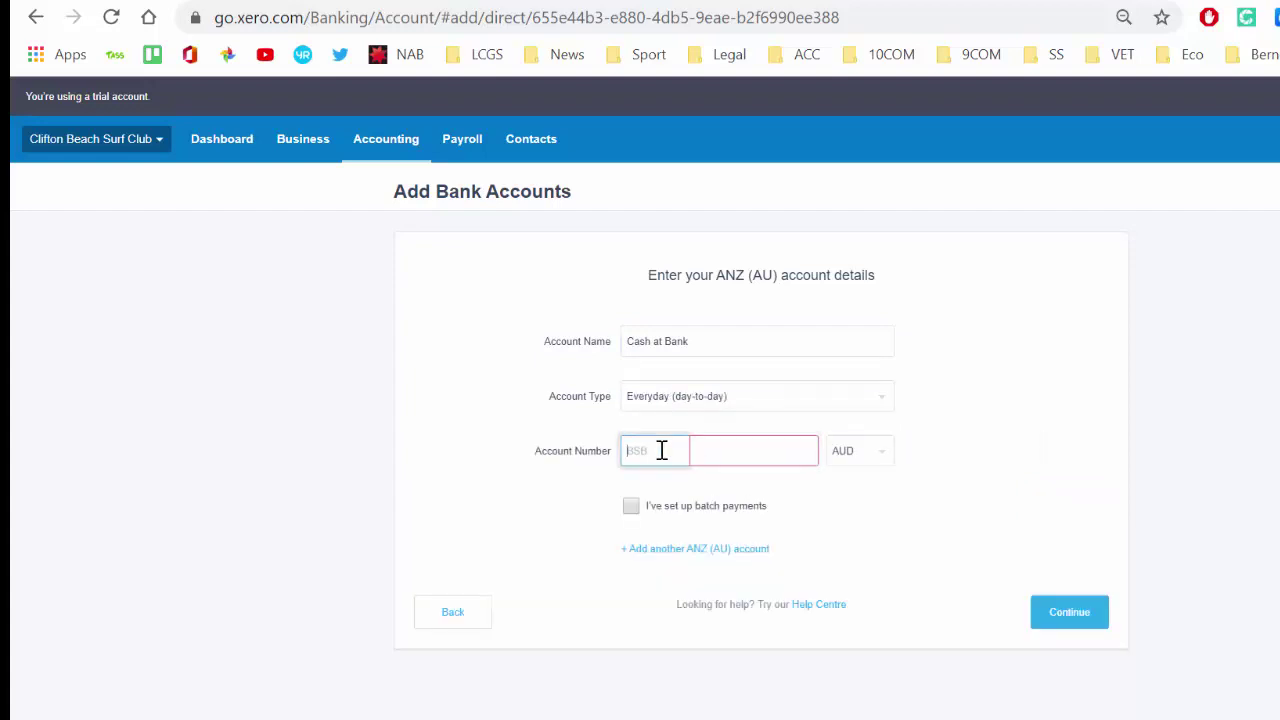
pyautogui.write('199-999')
pyautogui.press('Tab')
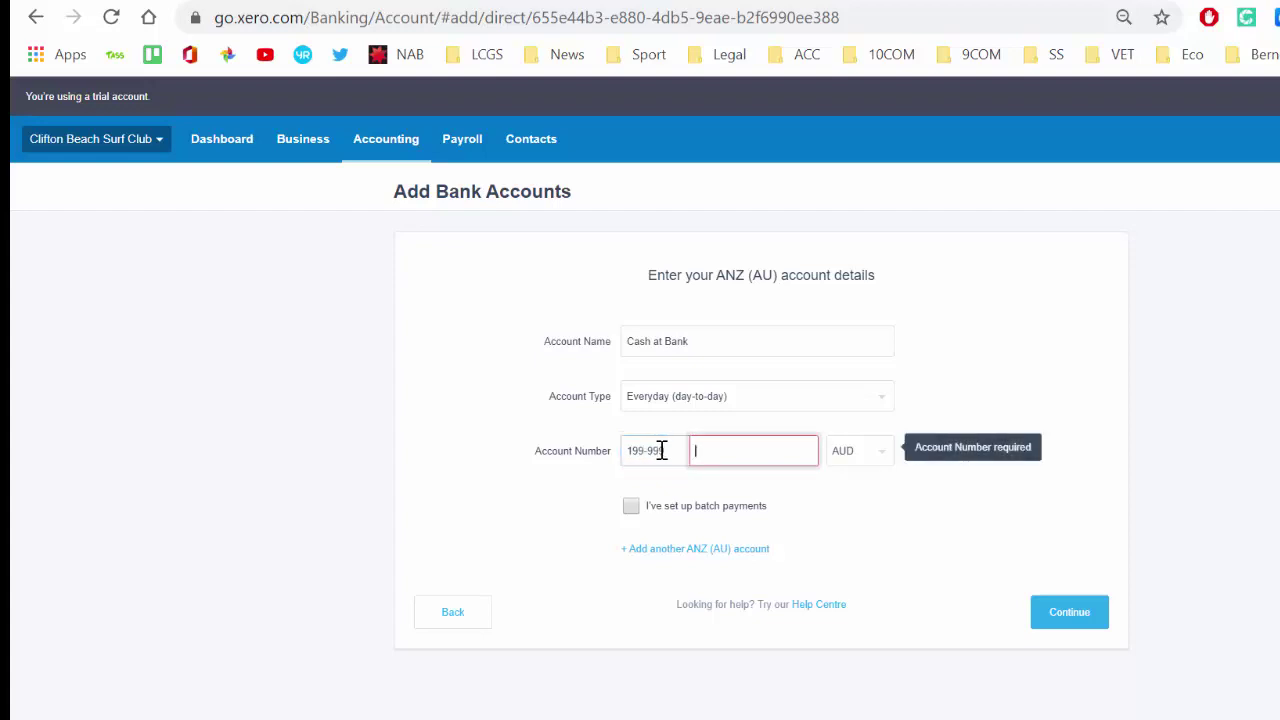
pyautogui.click(1070, 614)
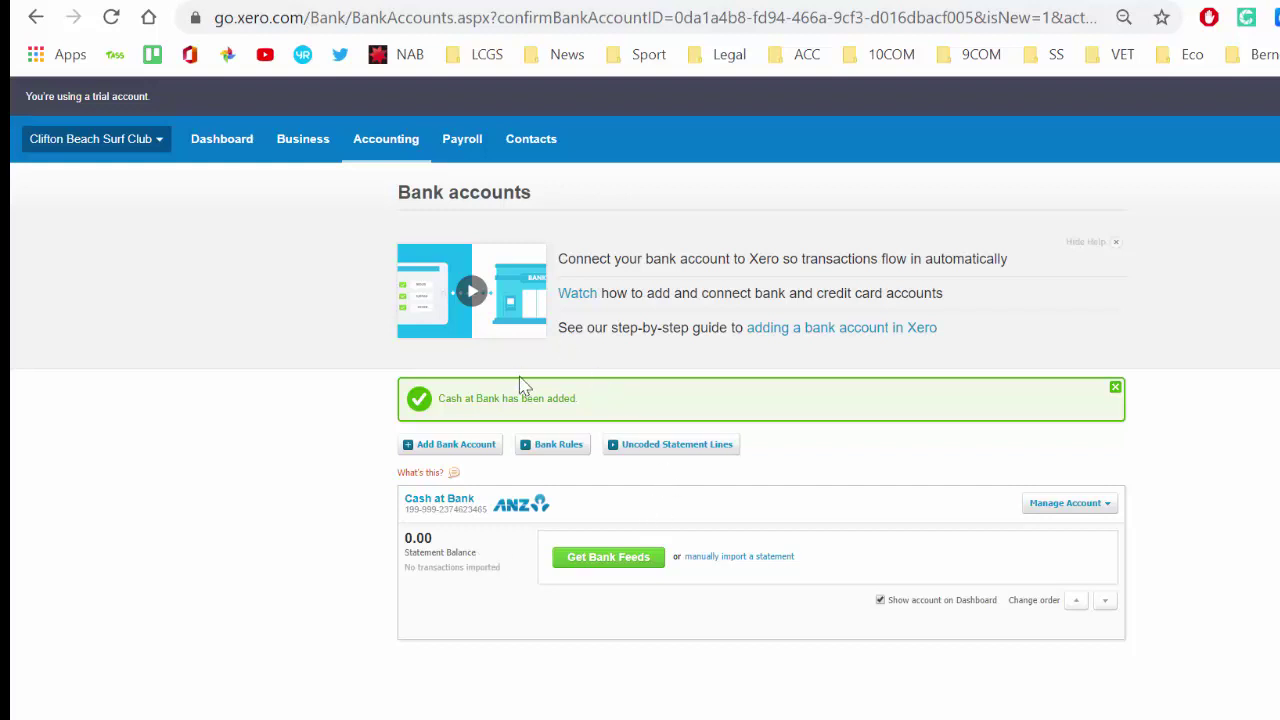
# Rename chart-of-accounts entry 260 from Other Revenue to 'Services Revenue'.
pyautogui.click(398, 147)
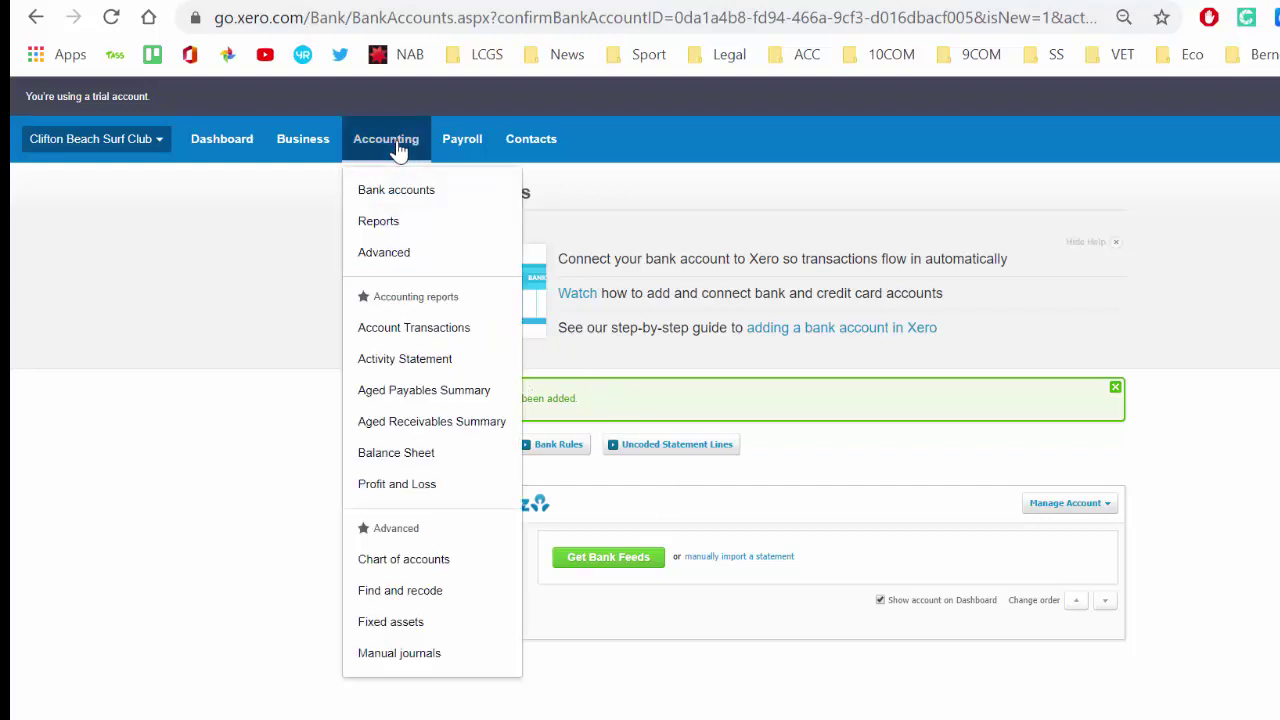
pyautogui.click(437, 566)
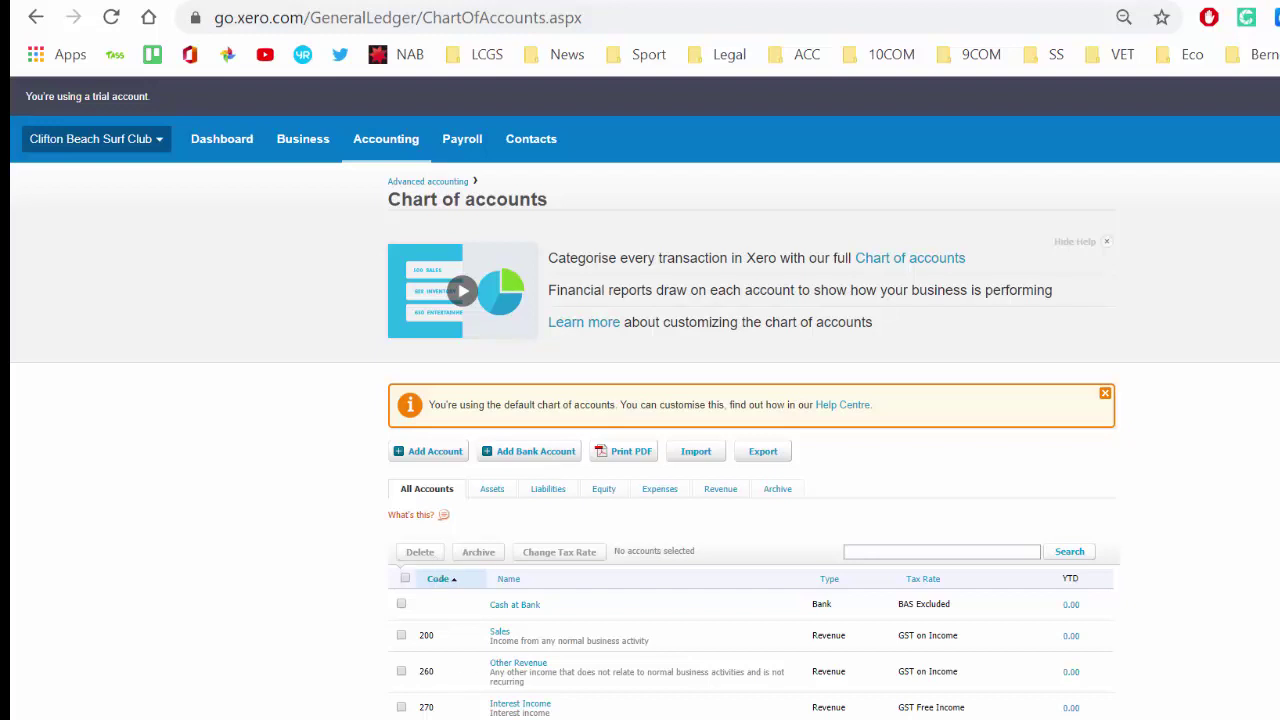
pyautogui.scroll(-3, 623, 700)
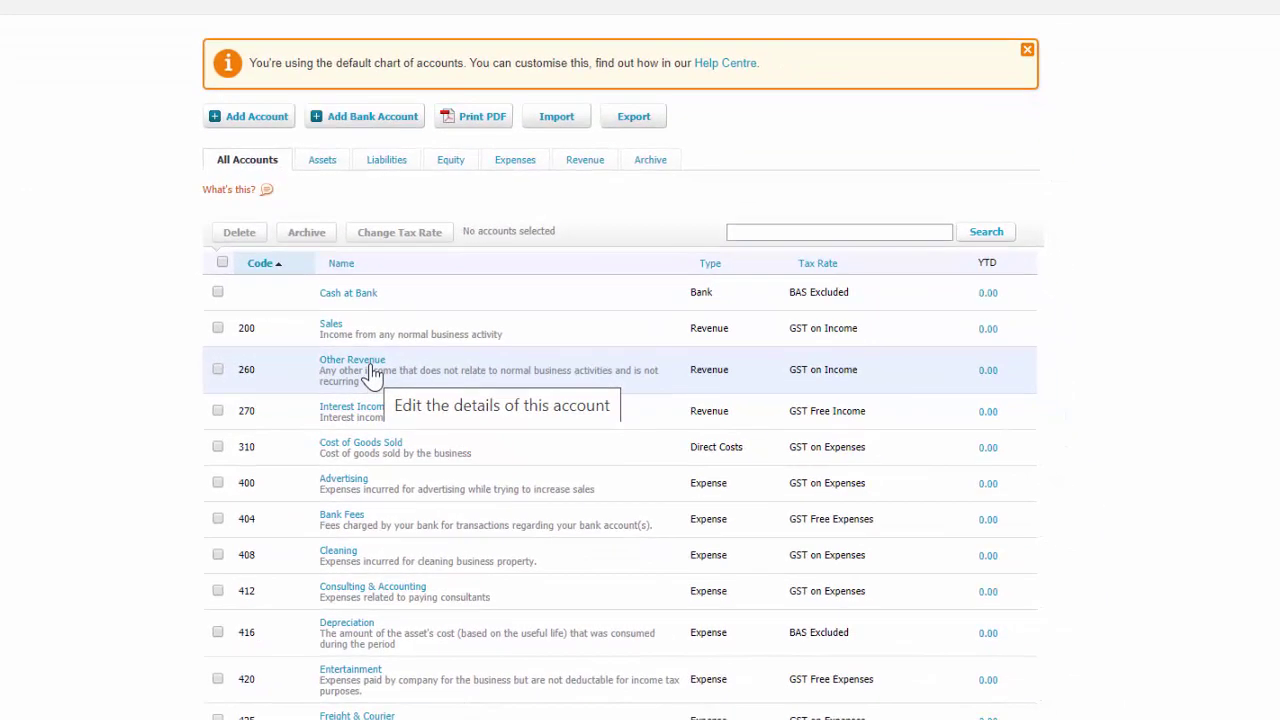
pyautogui.click(369, 366)
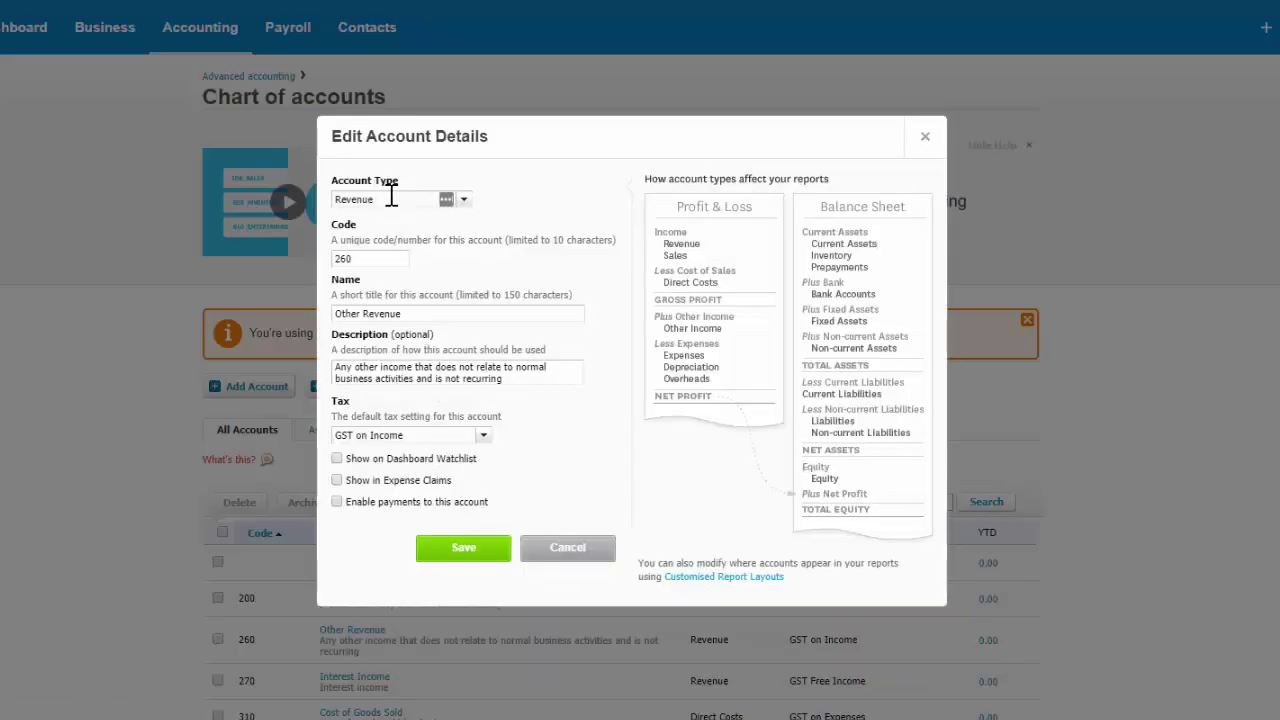
pyautogui.click(434, 313)
pyautogui.moveTo(401, 313); pyautogui.dragTo(333, 314)
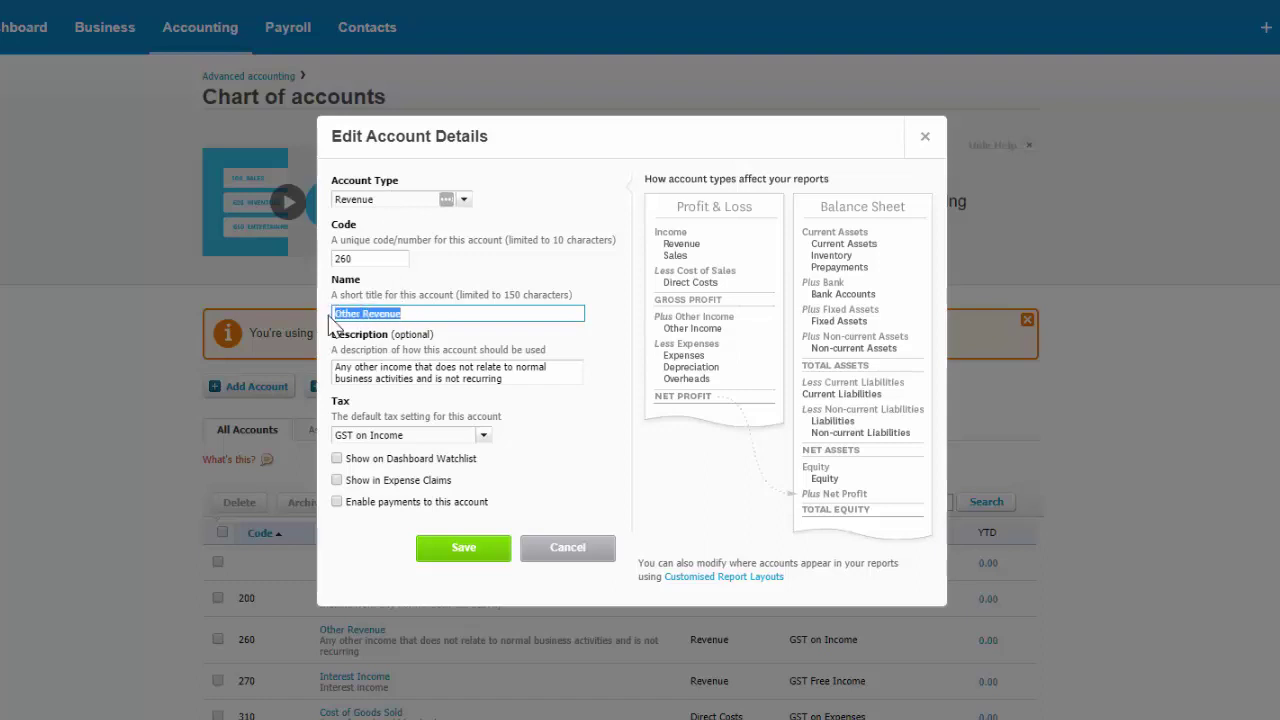
pyautogui.write('Se')
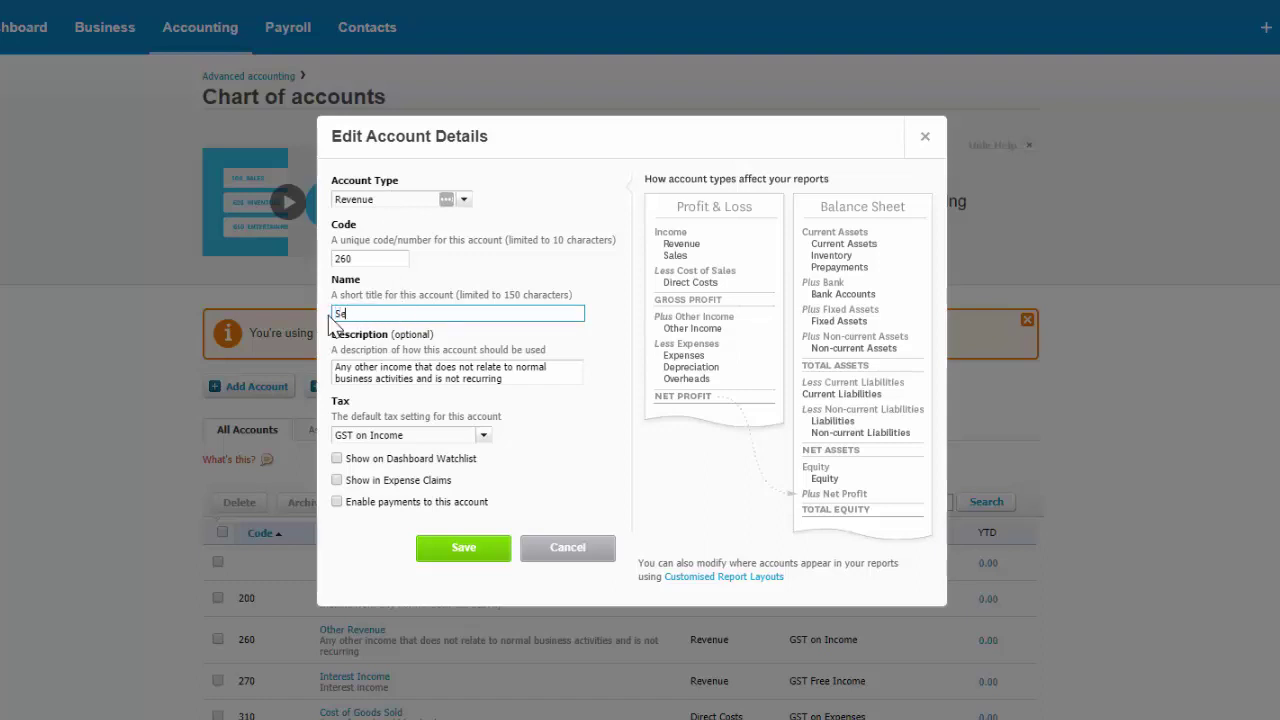
pyautogui.write('rvices Revenue')
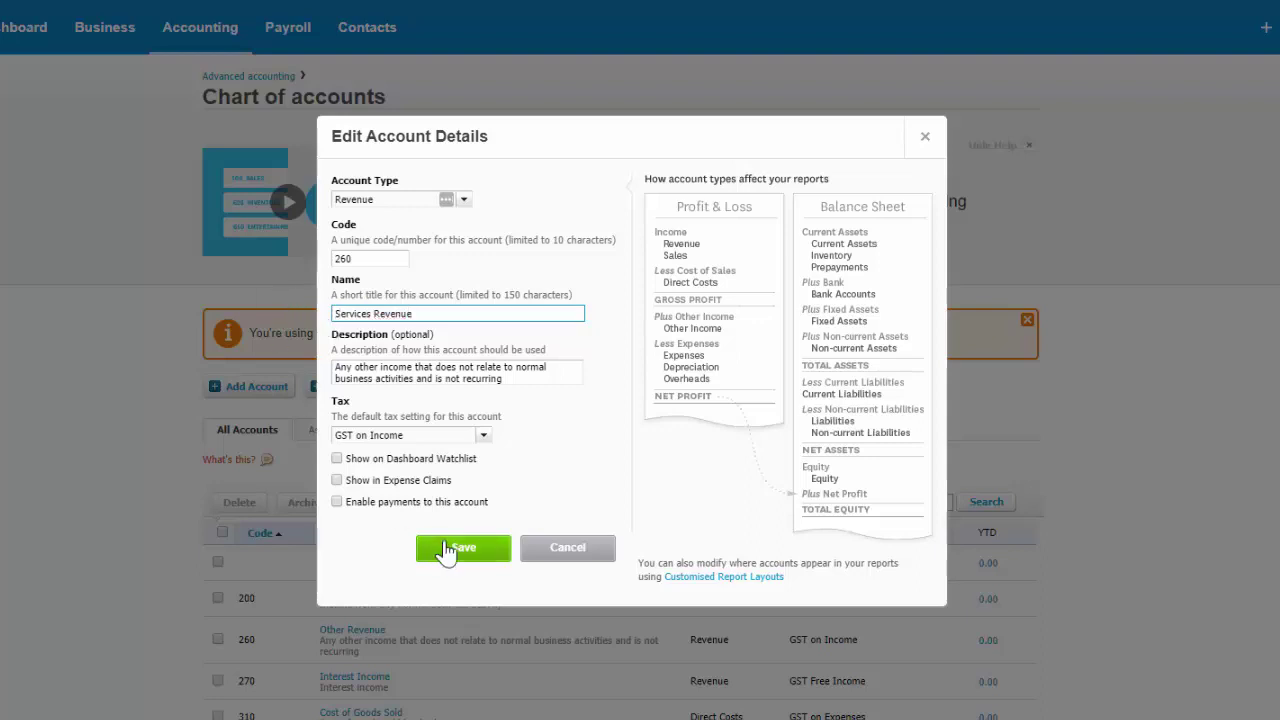
pyautogui.click(465, 558)
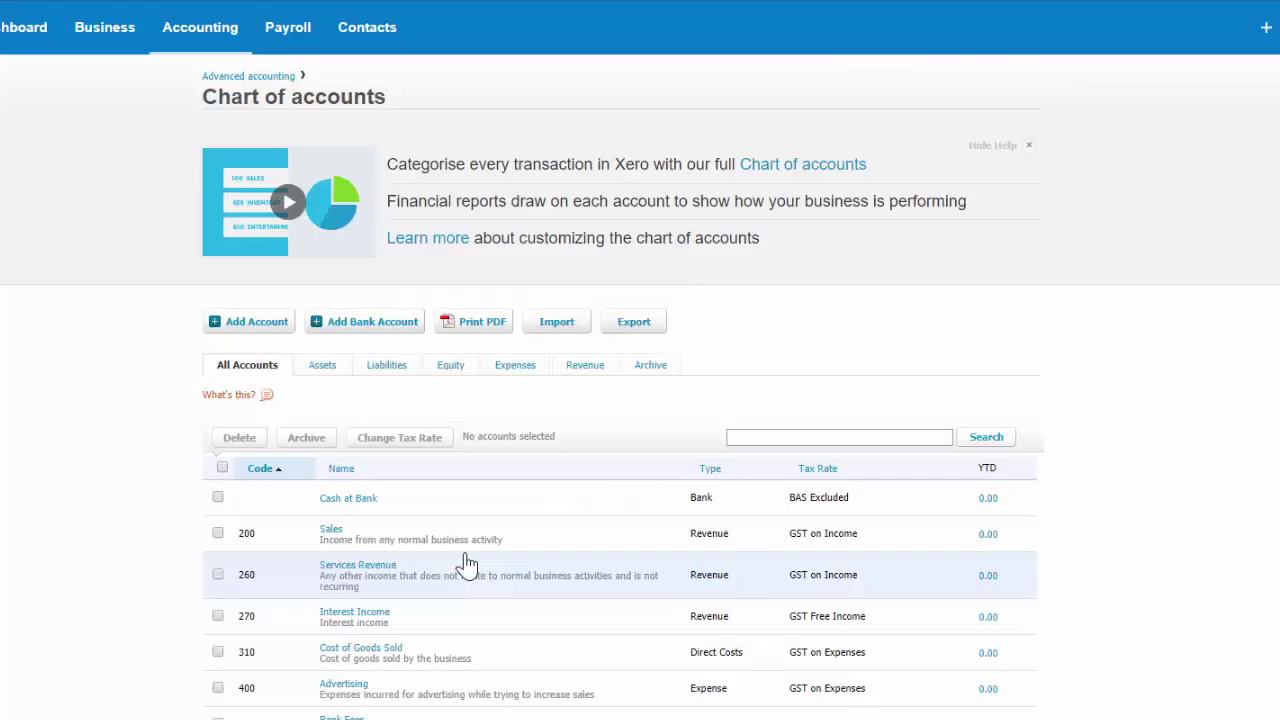
# Filter the chart of accounts to Assets, showing Cash at Bank and accounts 610–721.
pyautogui.scroll(-2, 444, 485)
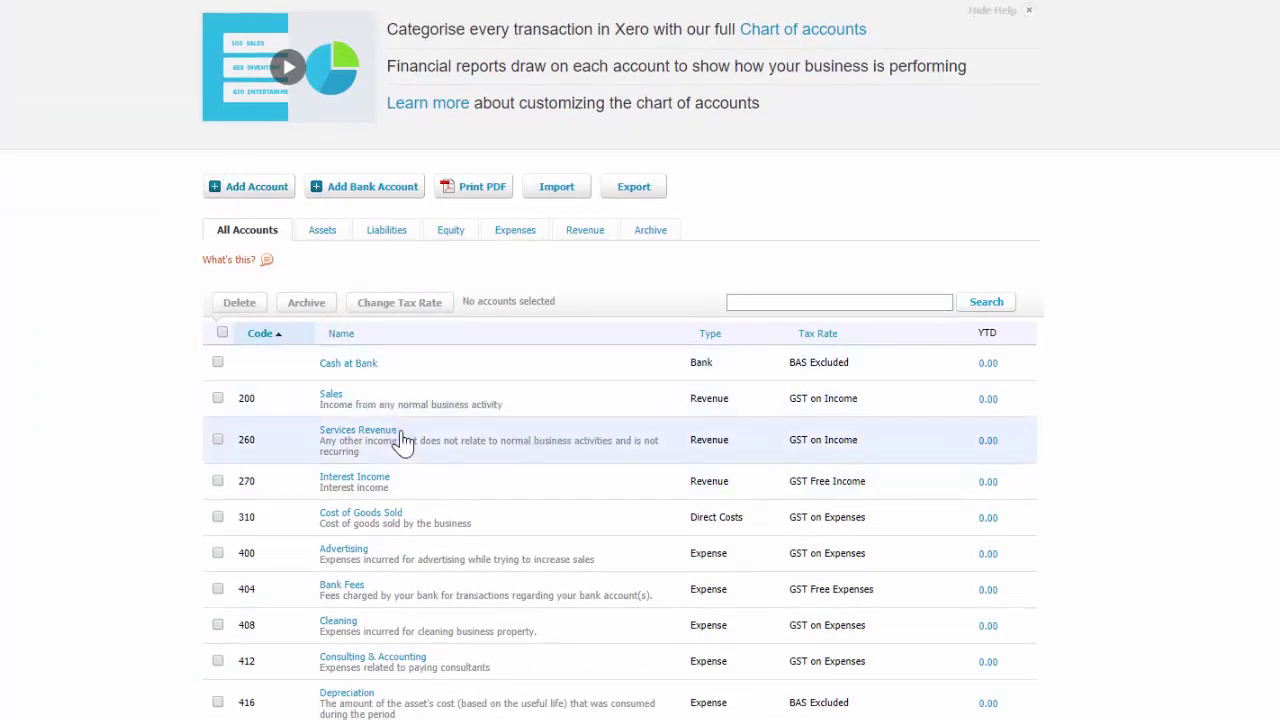
pyautogui.scroll(-3, 400, 443)
pyautogui.scroll(1, 403, 443)
pyautogui.scroll(2, 403, 443)
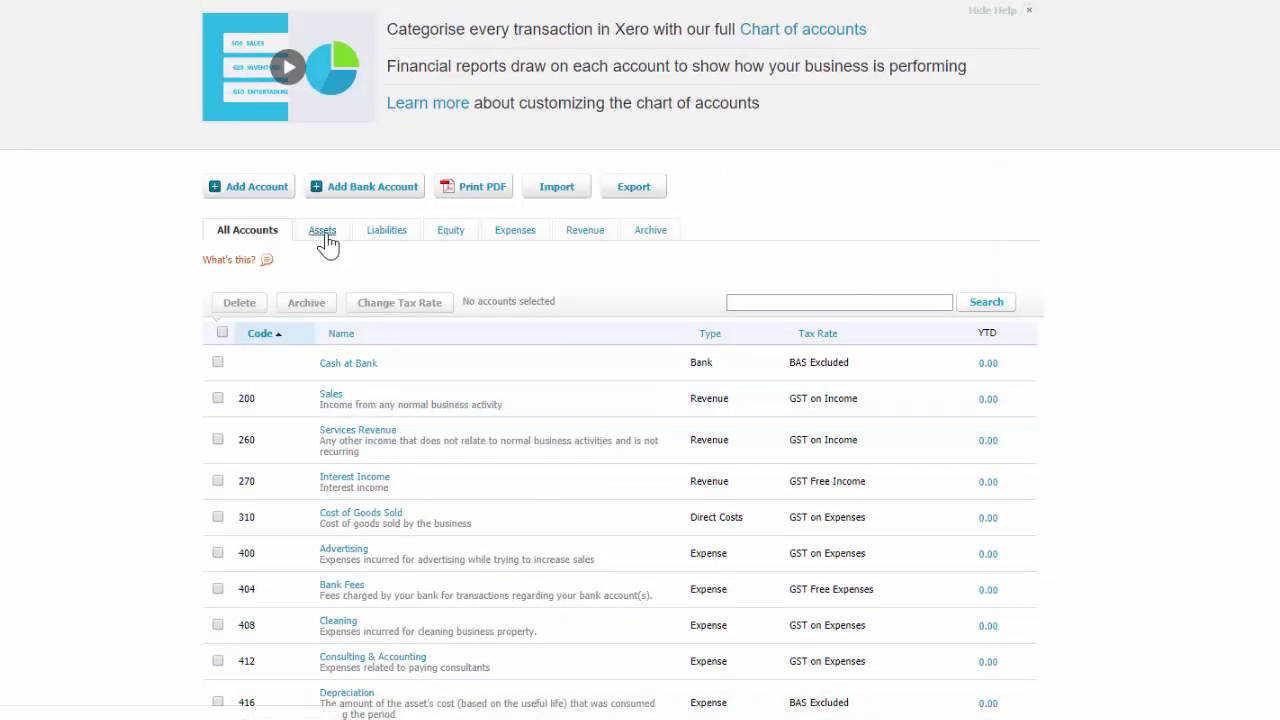
pyautogui.click(322, 230)
pyautogui.scroll(-1, 453, 455)
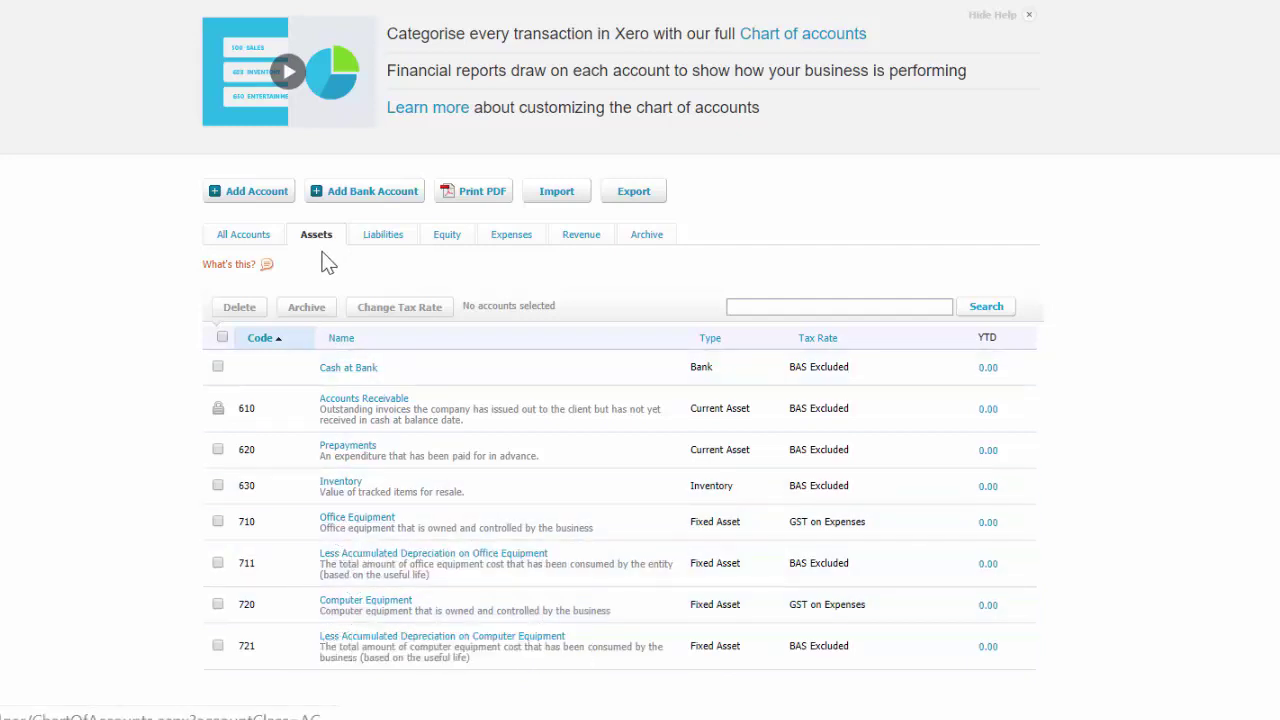
# Add a Fixed Asset account with code 730 named 'Car'.
pyautogui.click(250, 193)
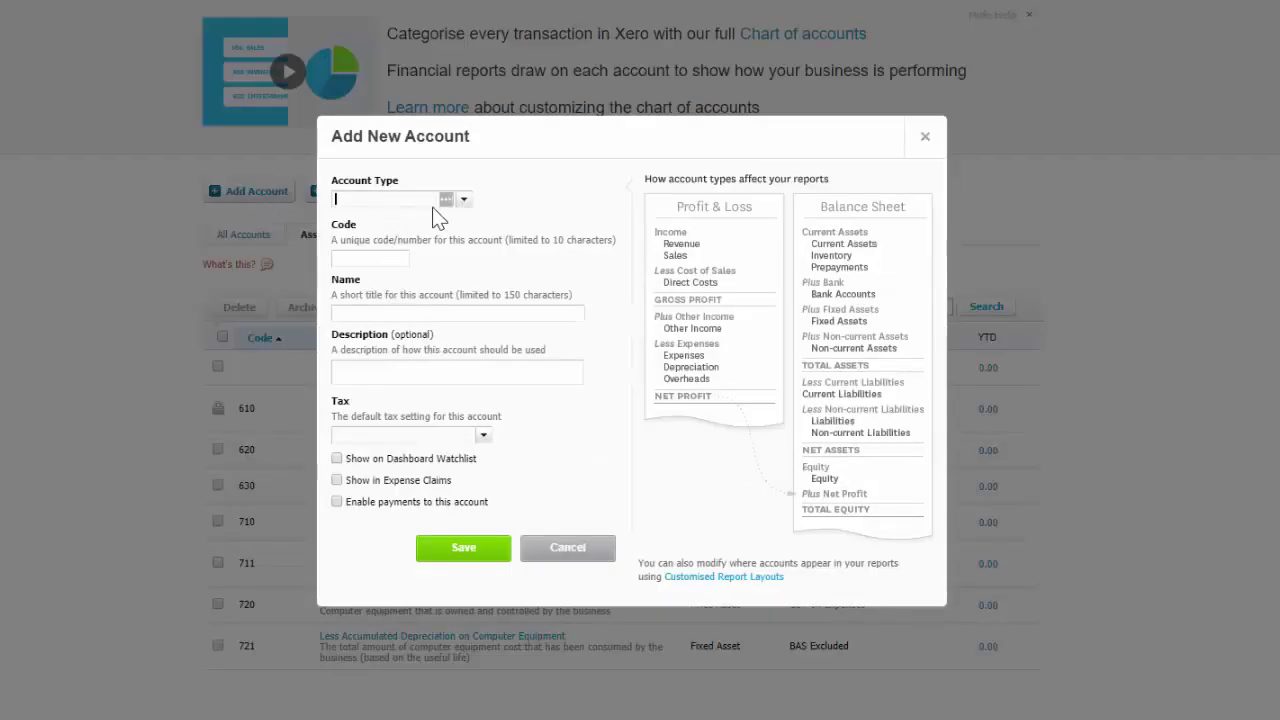
pyautogui.click(464, 201)
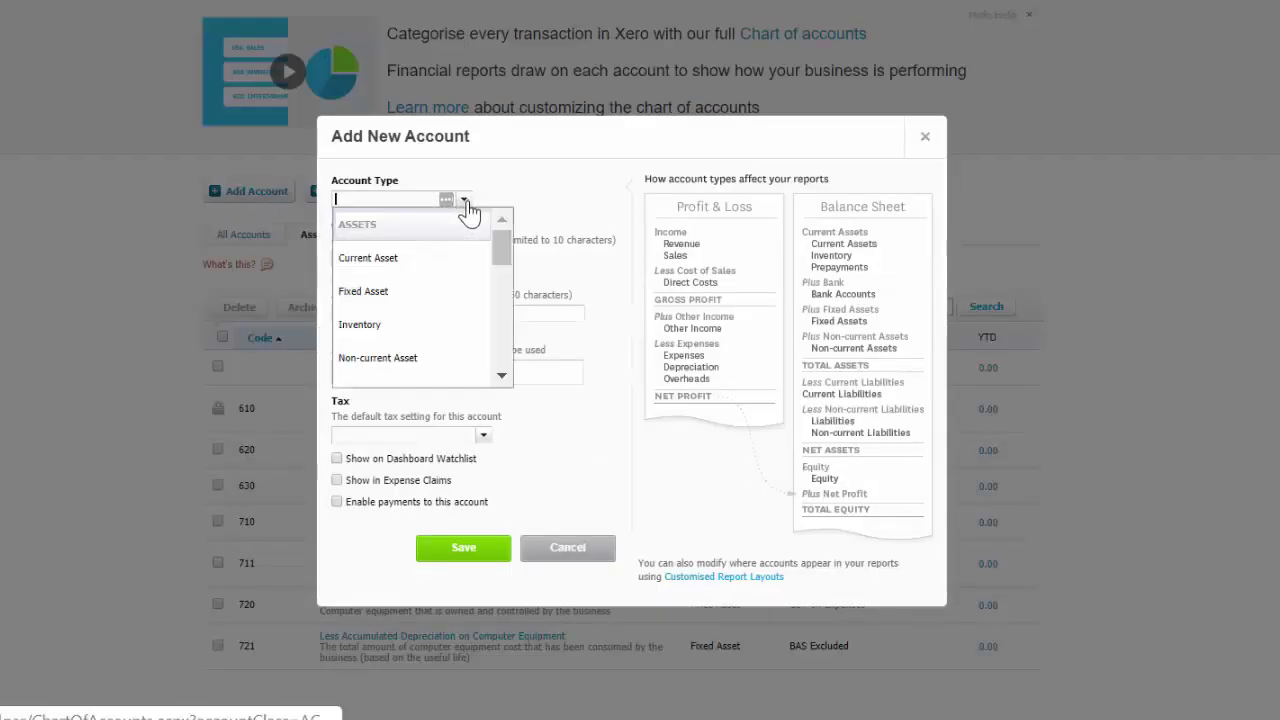
pyautogui.click(400, 293)
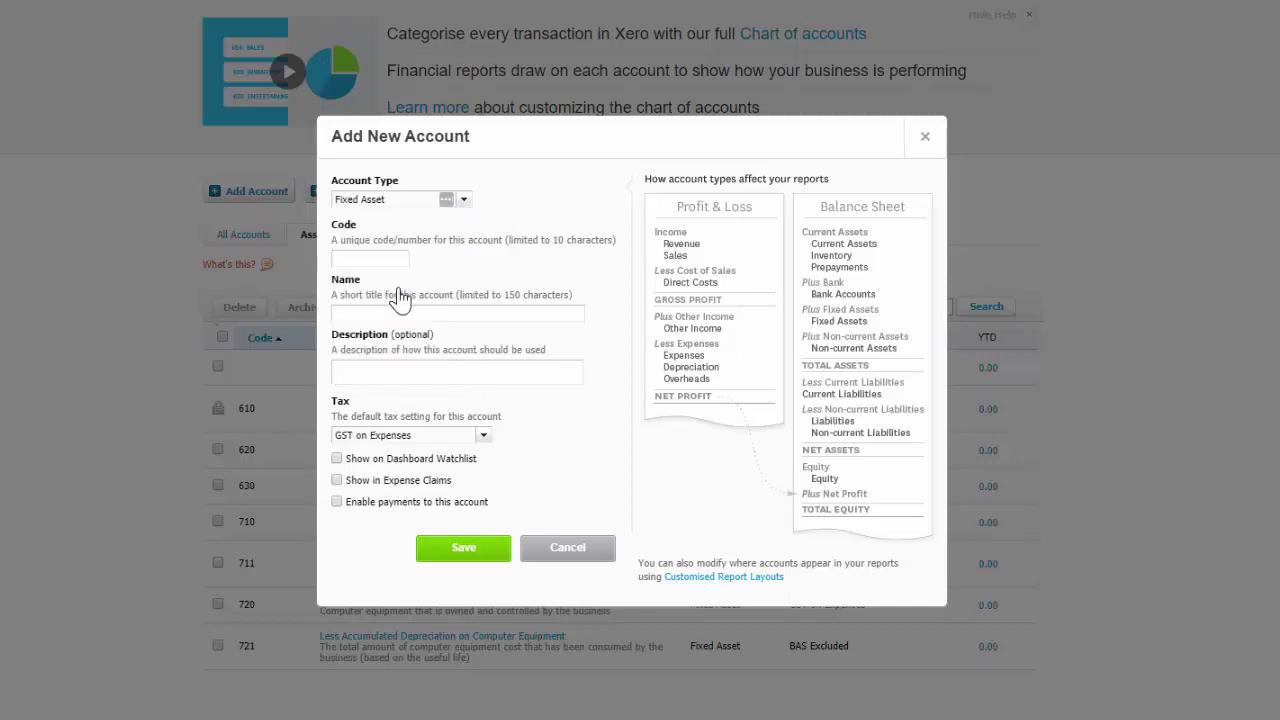
pyautogui.click(366, 257)
pyautogui.write('730')
pyautogui.click(423, 314)
pyautogui.write('Car')
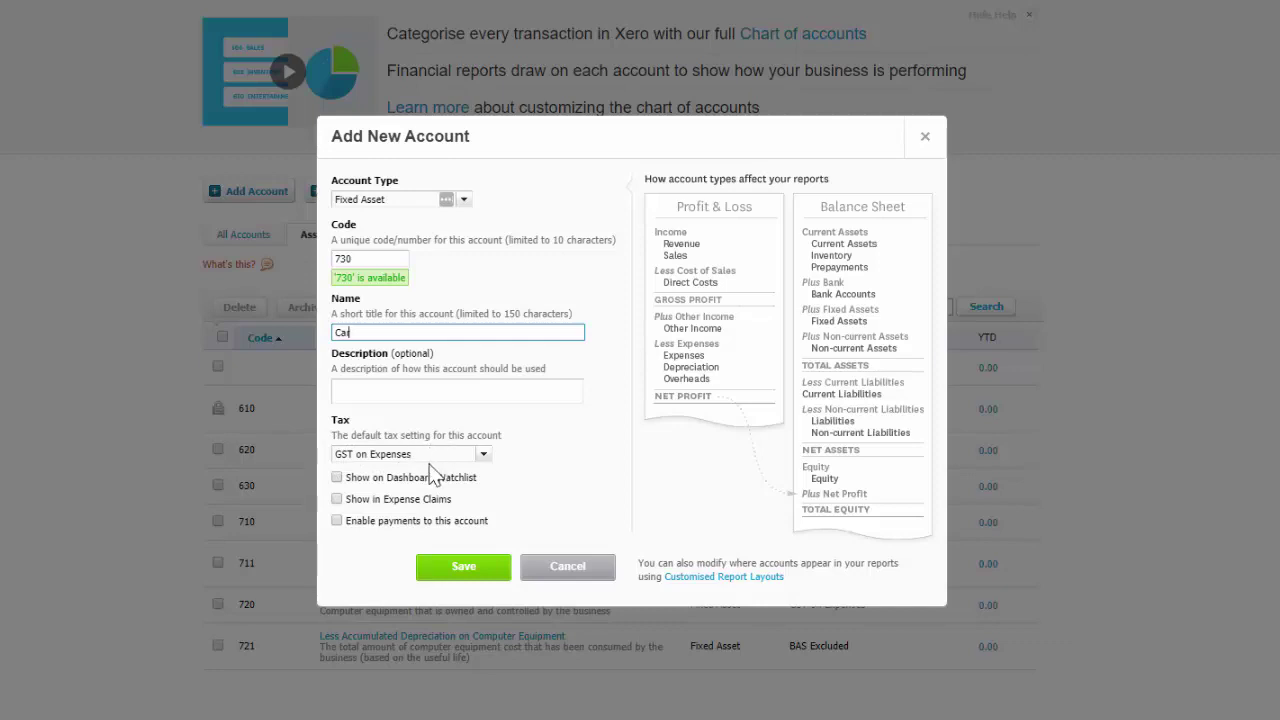
pyautogui.click(476, 568)
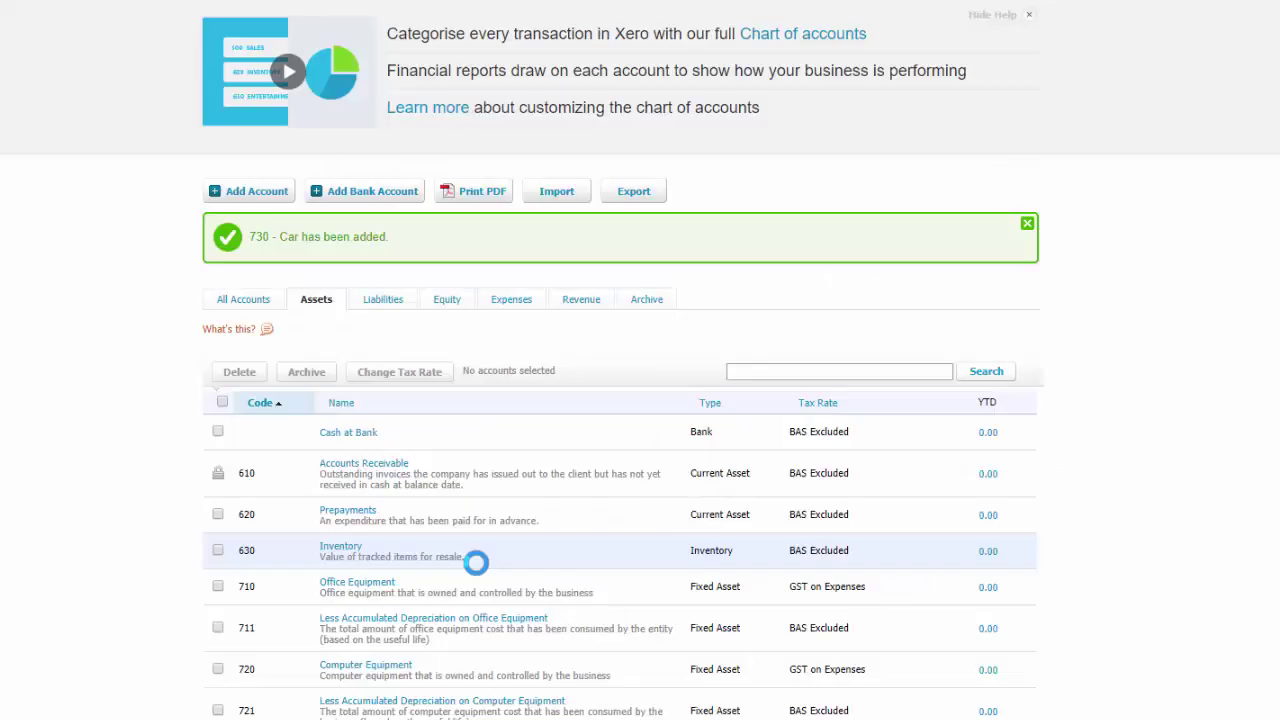
pyautogui.scroll(-1, 474, 573)
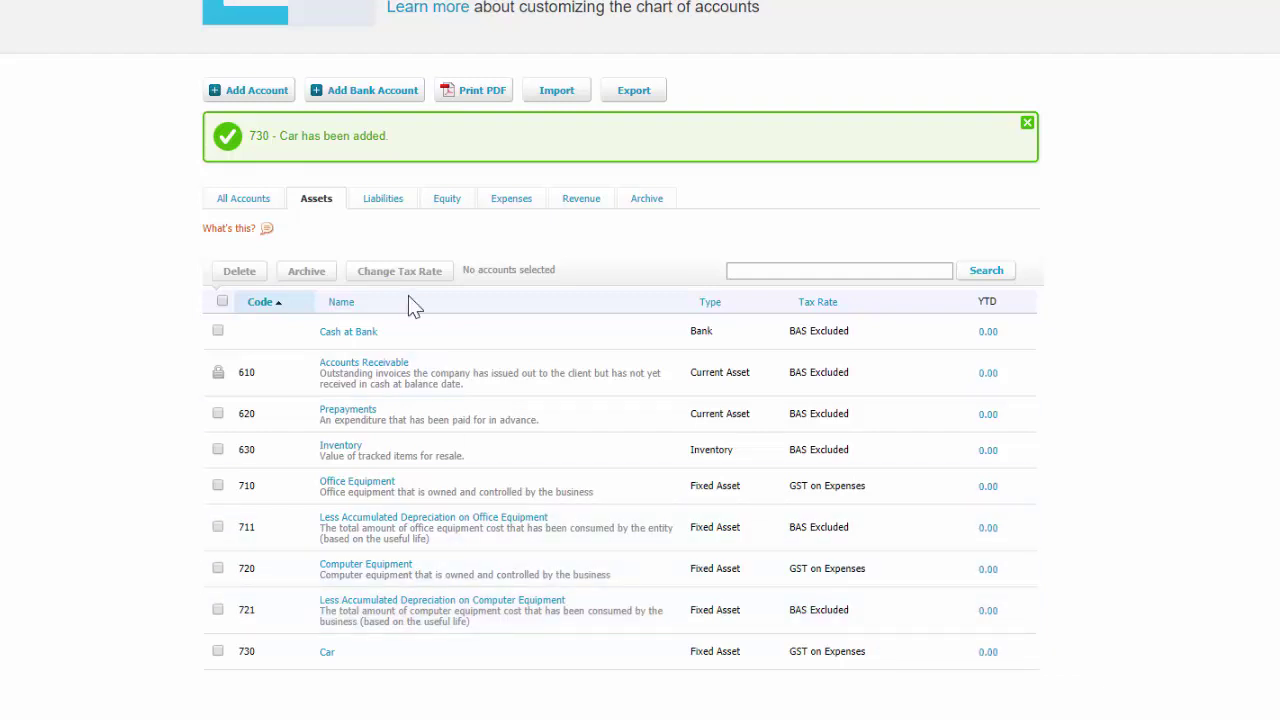
pyautogui.scroll(3, 409, 303)
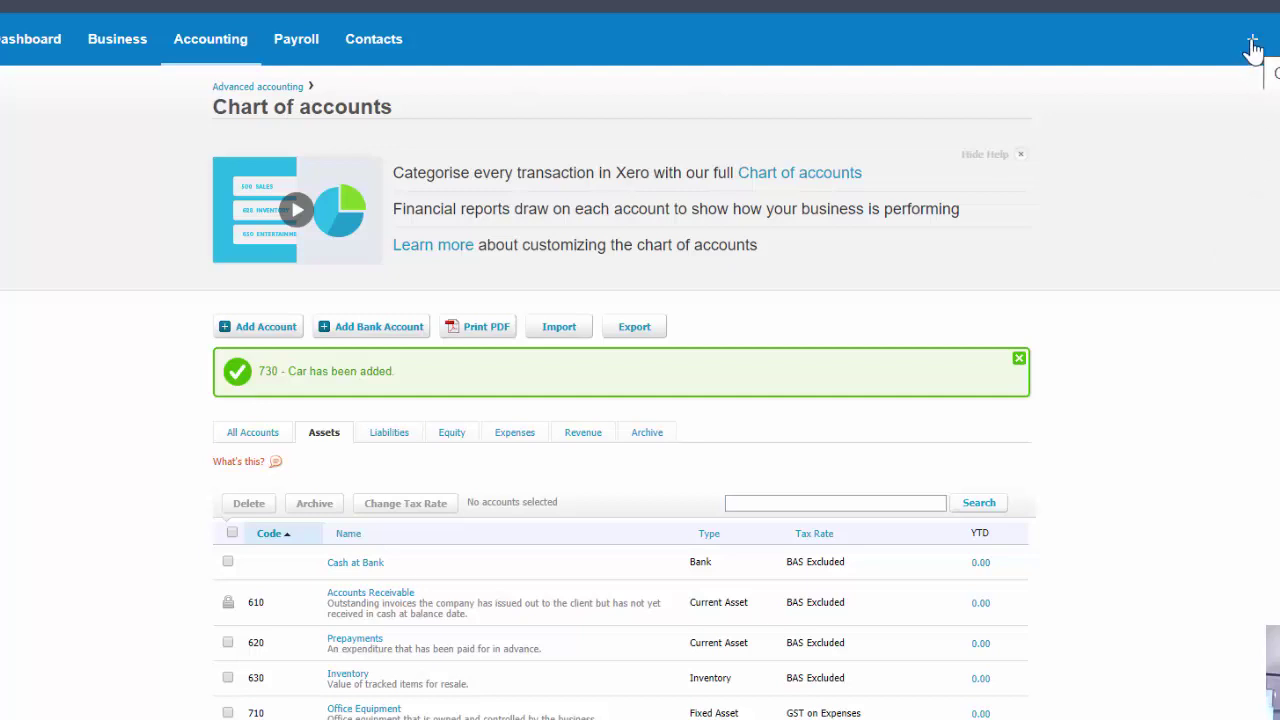
# Start a new Receive Money transaction into Cash at Bank.
pyautogui.click(1253, 45)
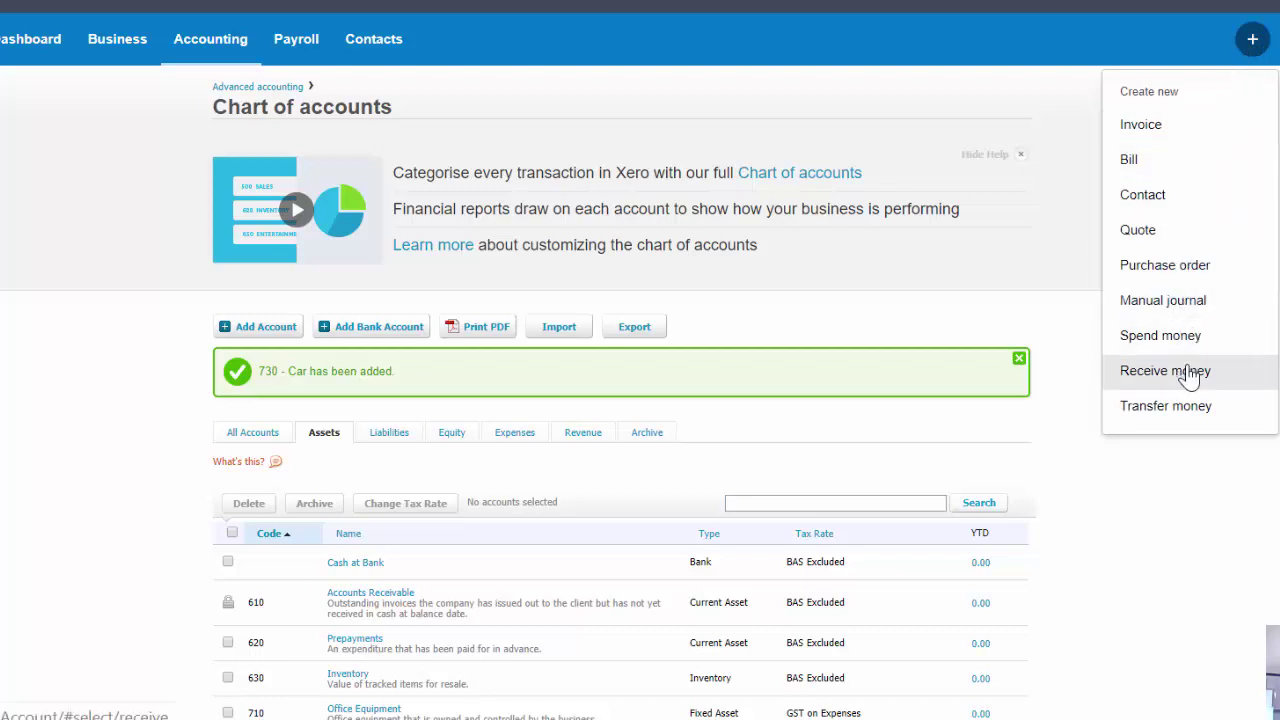
pyautogui.click(1188, 372)
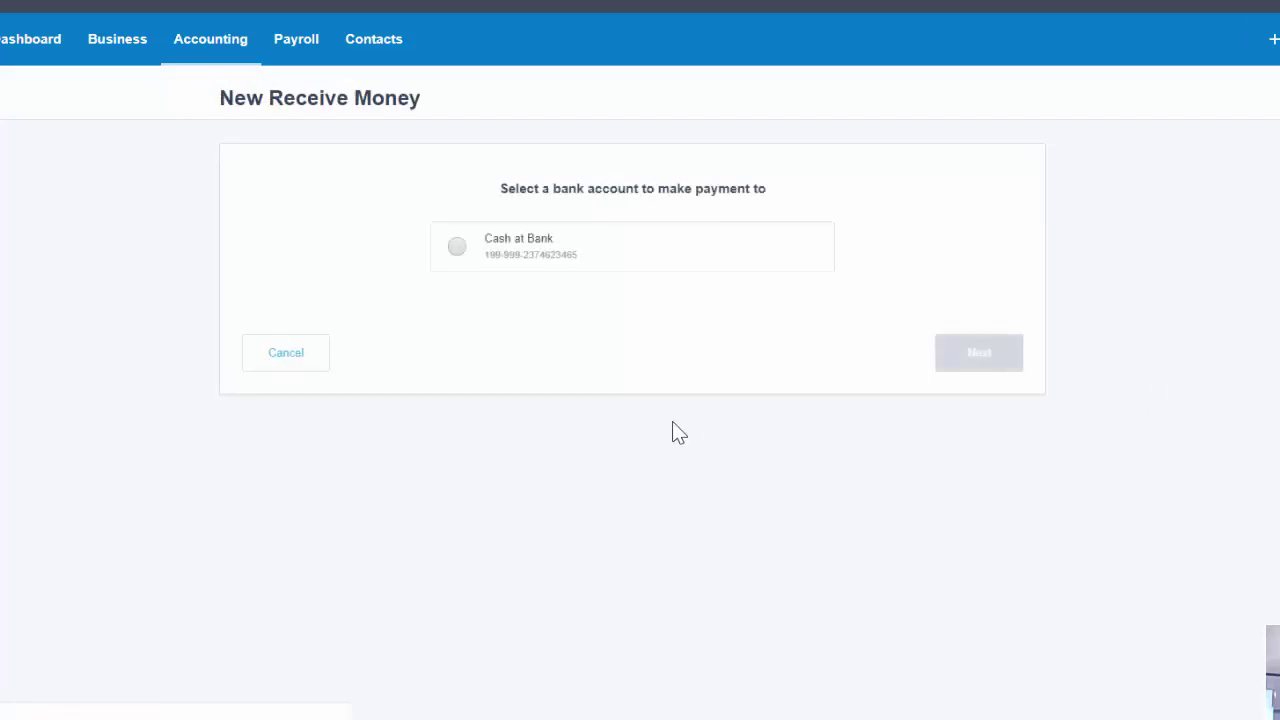
pyautogui.click(462, 258)
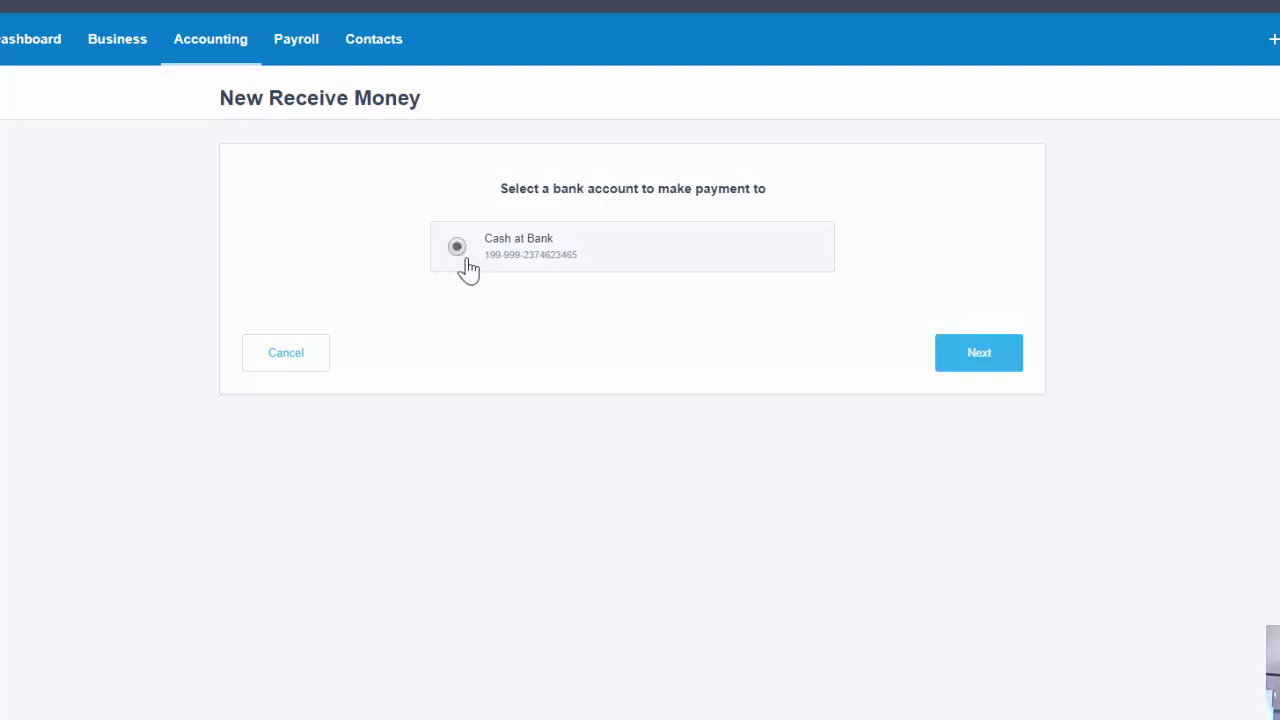
pyautogui.click(985, 364)
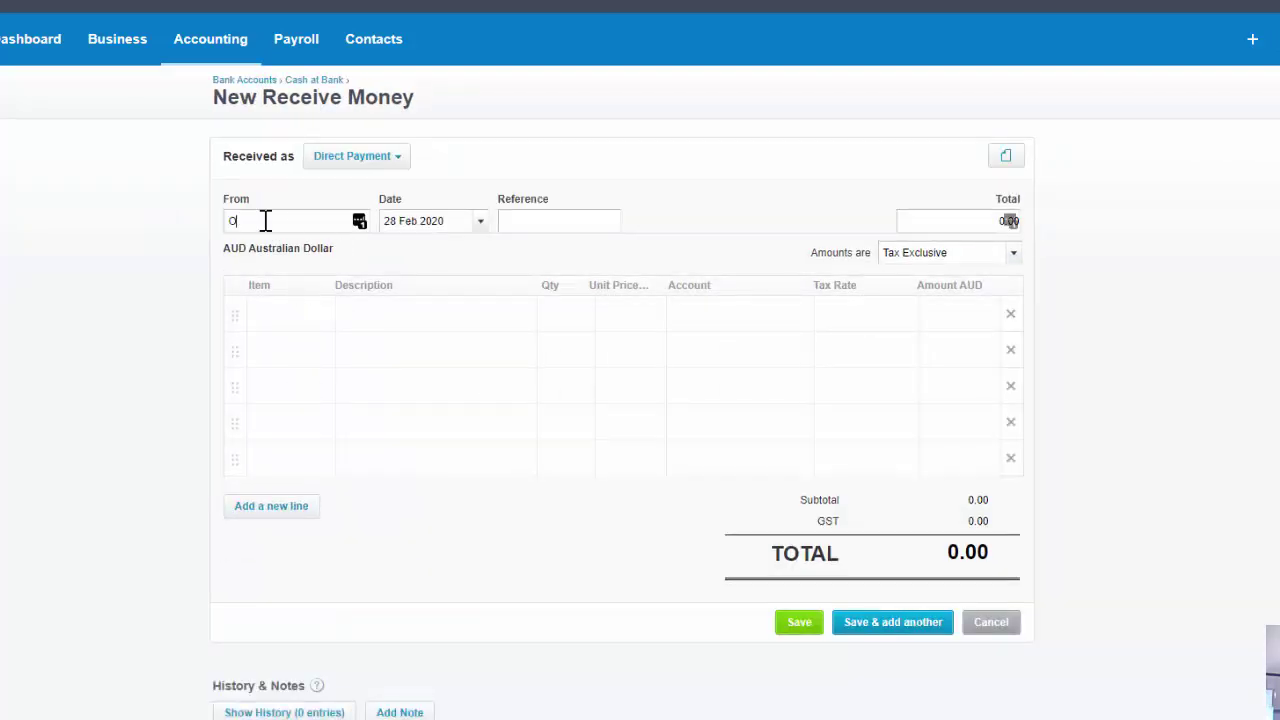
# Set the payer to Owner with a line 'Owner introduced capital', quantity 1 at 5,000.00.
pyautogui.write('wner')
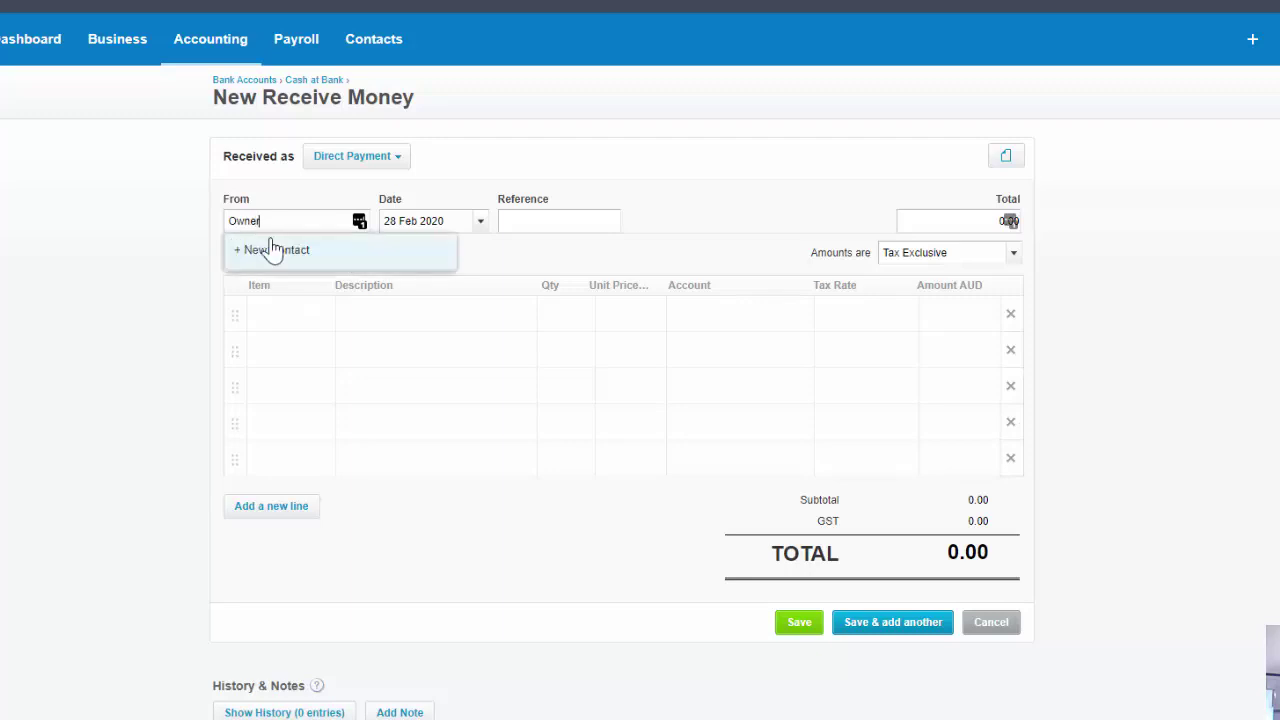
pyautogui.click(563, 218)
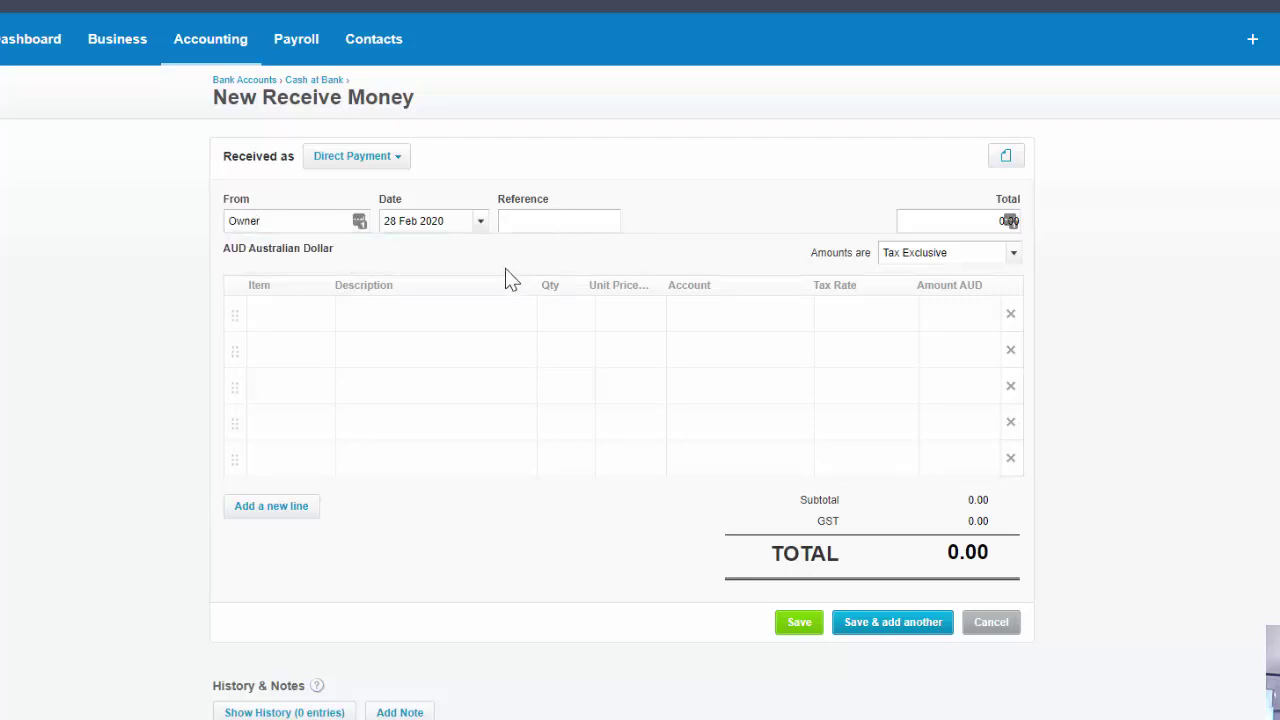
pyautogui.click(364, 312)
pyautogui.write('Owner')
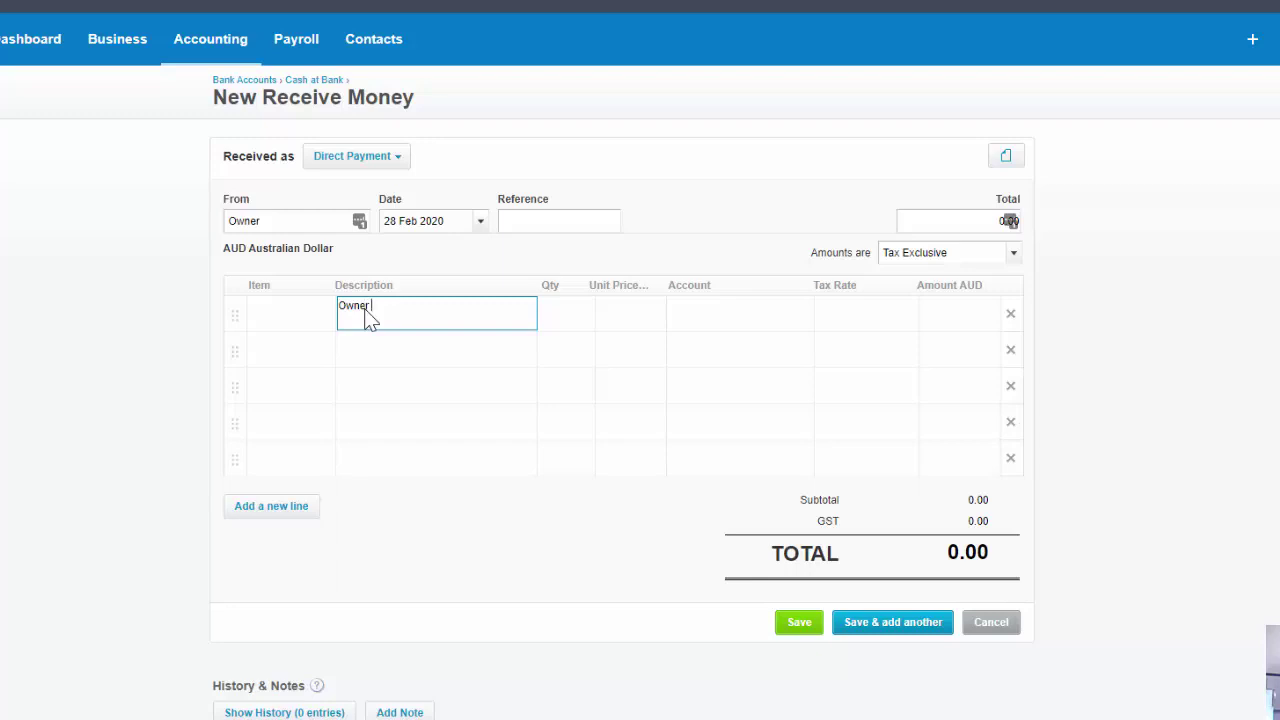
pyautogui.write(' introduced capital')
pyautogui.press('Tab')
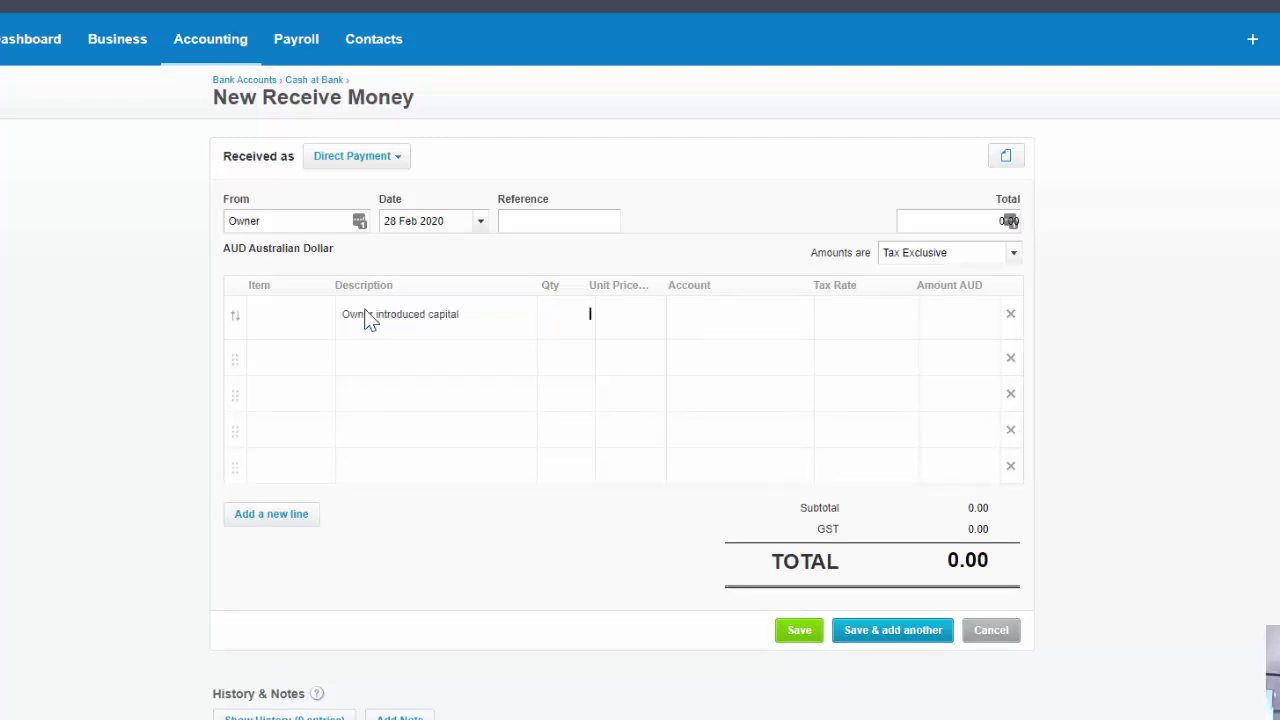
pyautogui.press('Tab')
pyautogui.press('Tab')
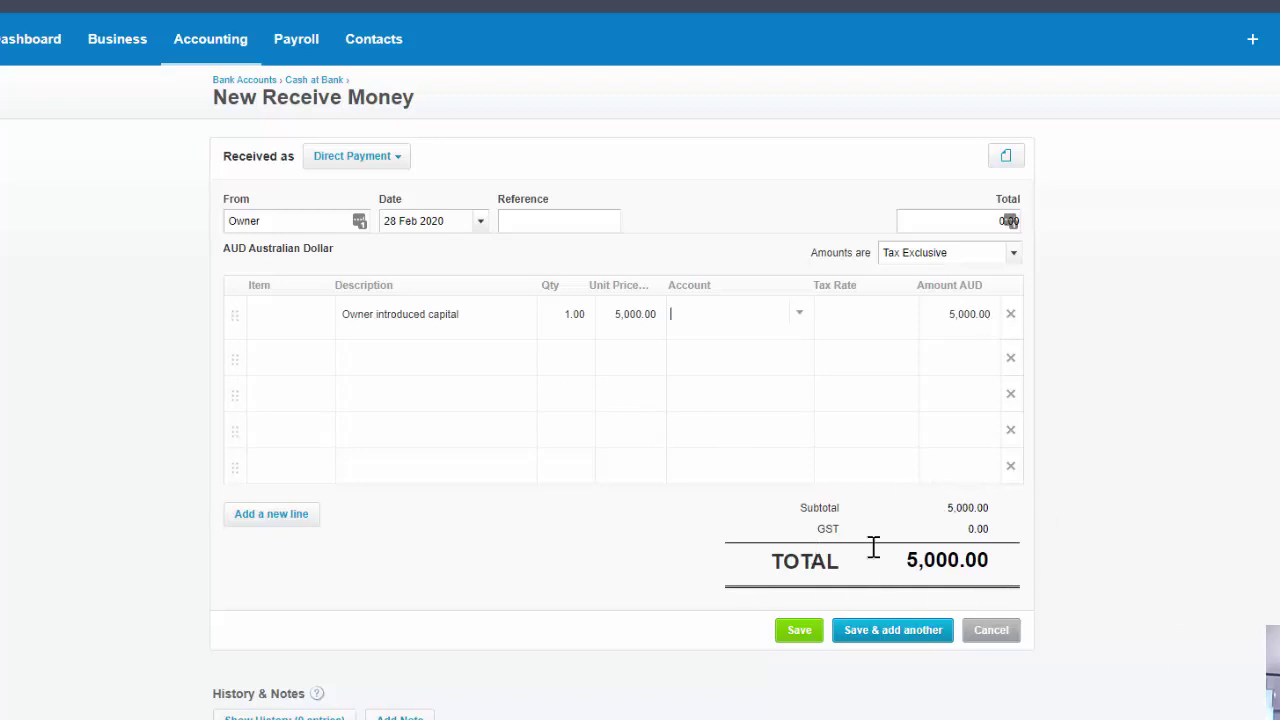
# Code the 5,000.00 receipt to 970 - Owner A Share Capital and save it.
pyautogui.click(800, 314)
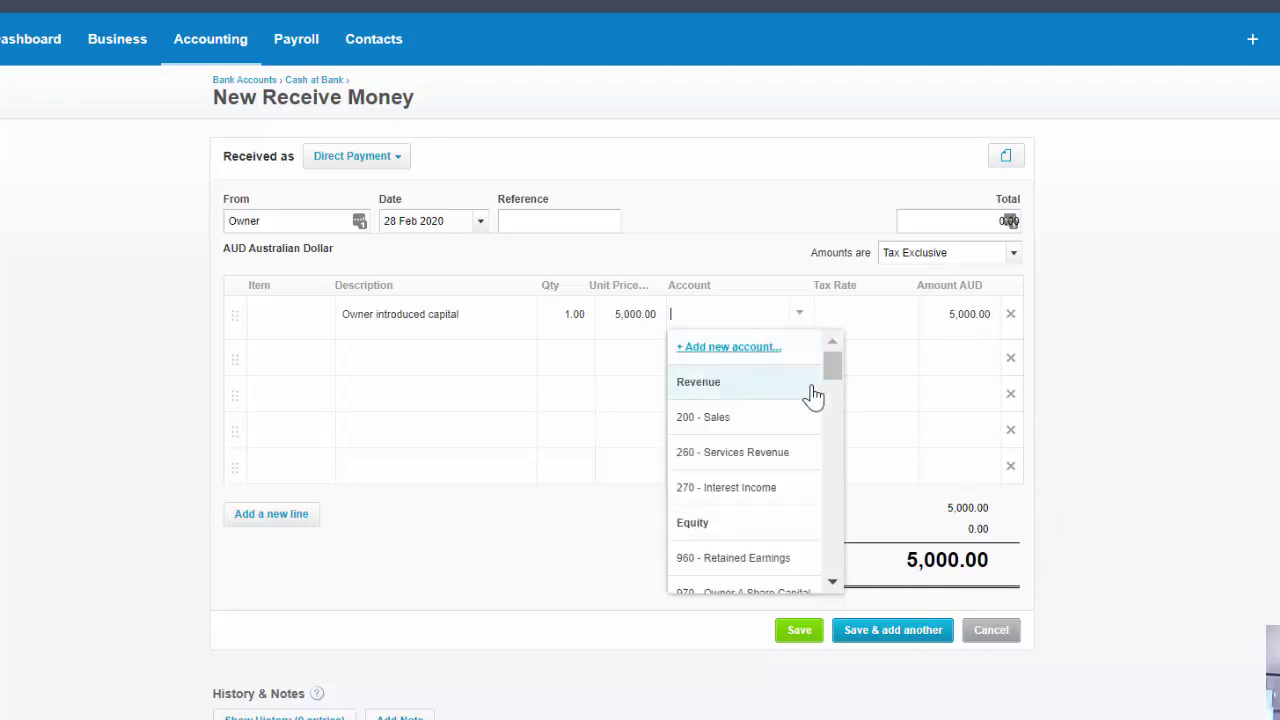
pyautogui.moveTo(834, 371); pyautogui.dragTo(838, 389)
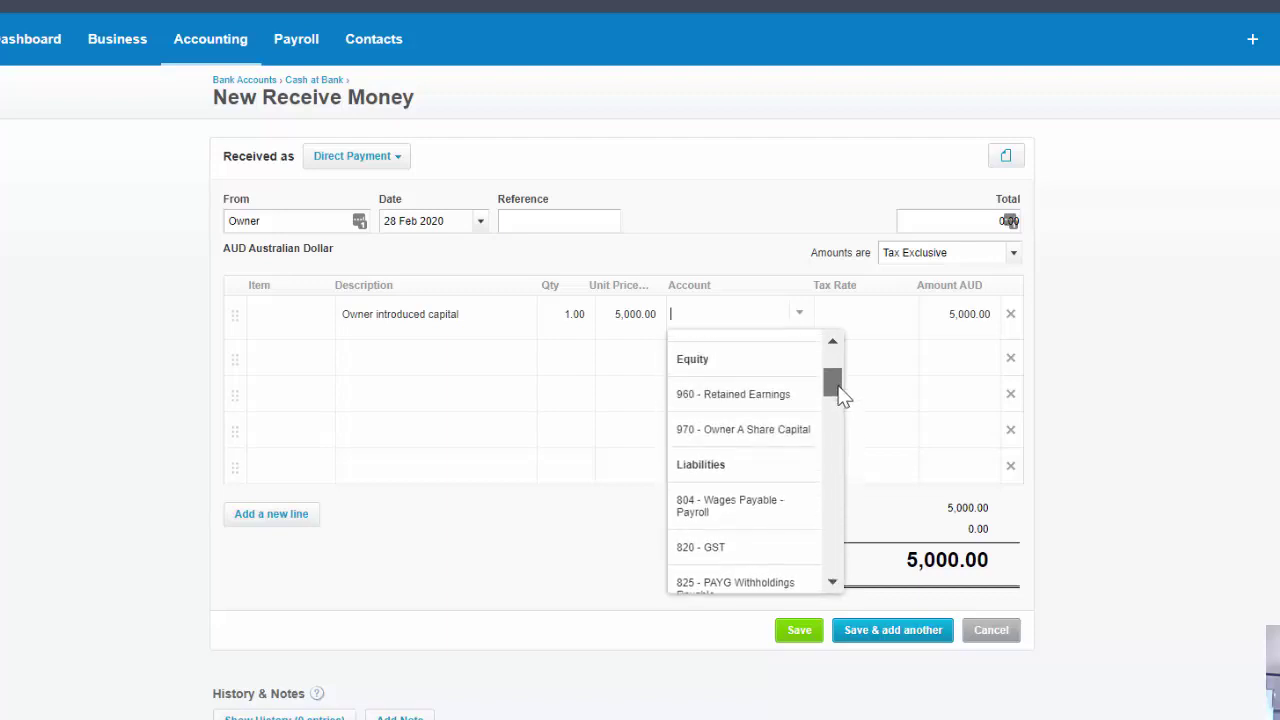
pyautogui.click(745, 440)
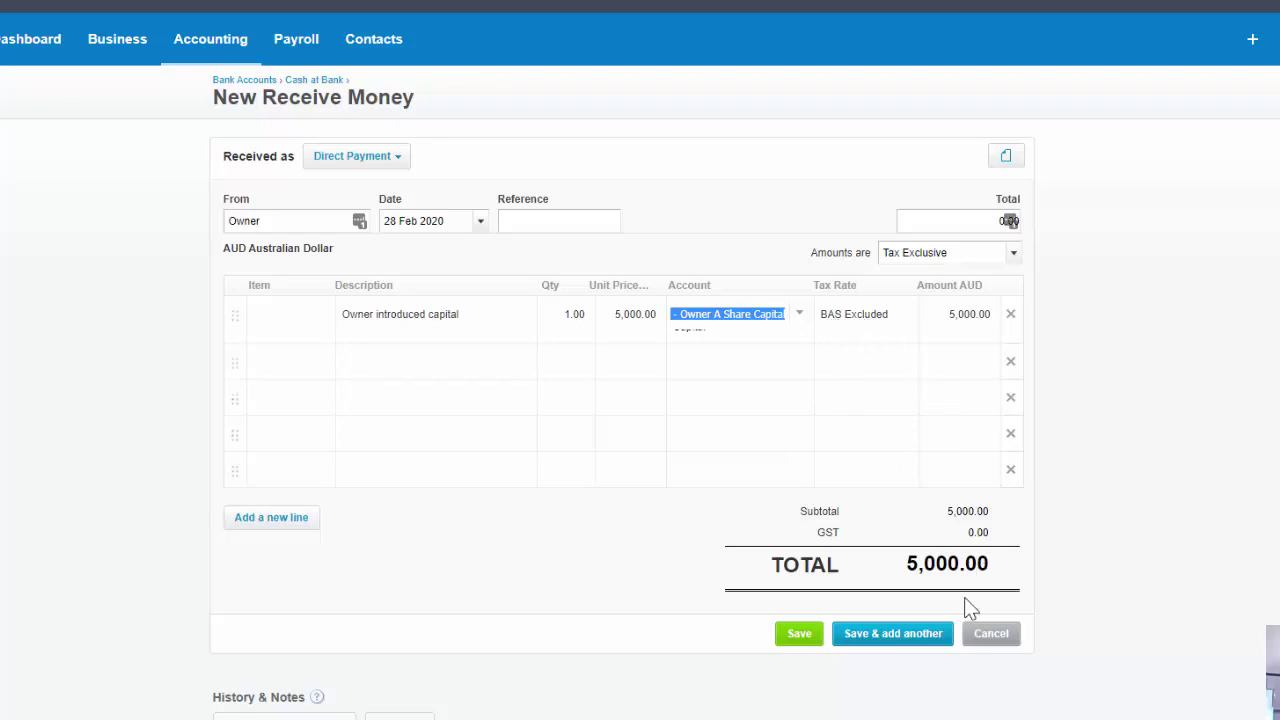
pyautogui.click(804, 640)
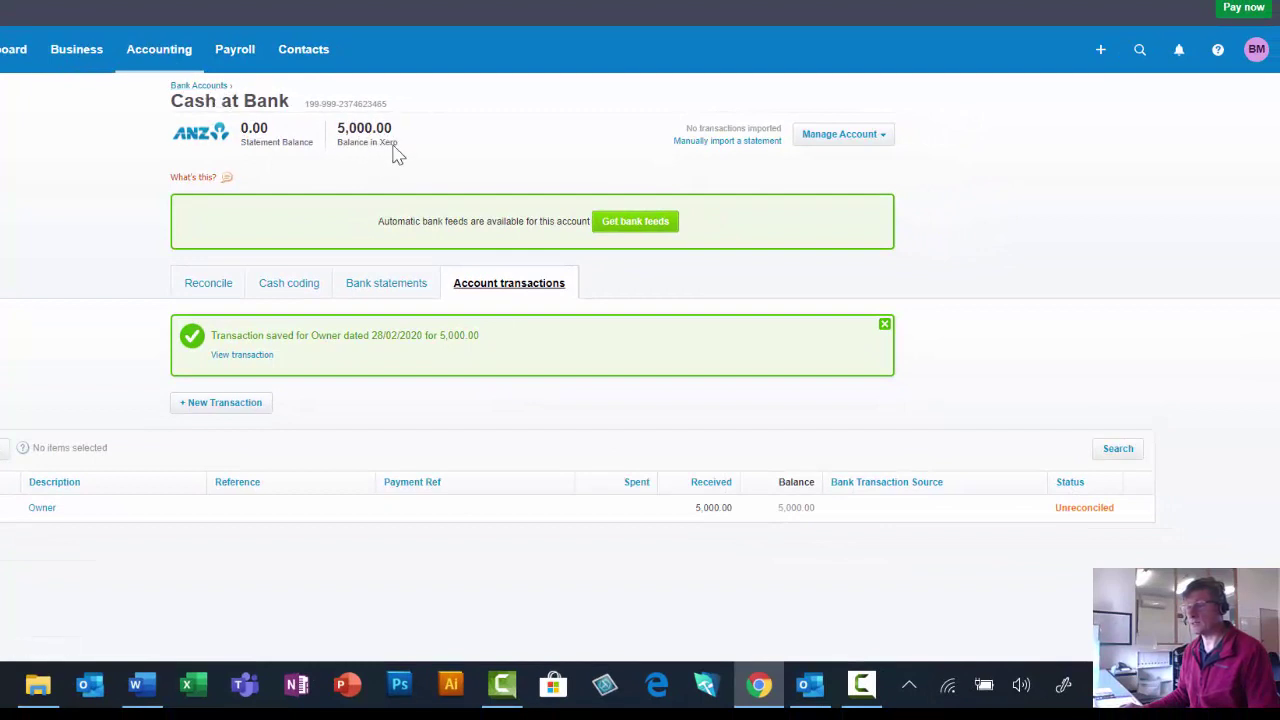
# Start a new Spend Money transaction from the Create new (+) menu.
pyautogui.click(1100, 50)
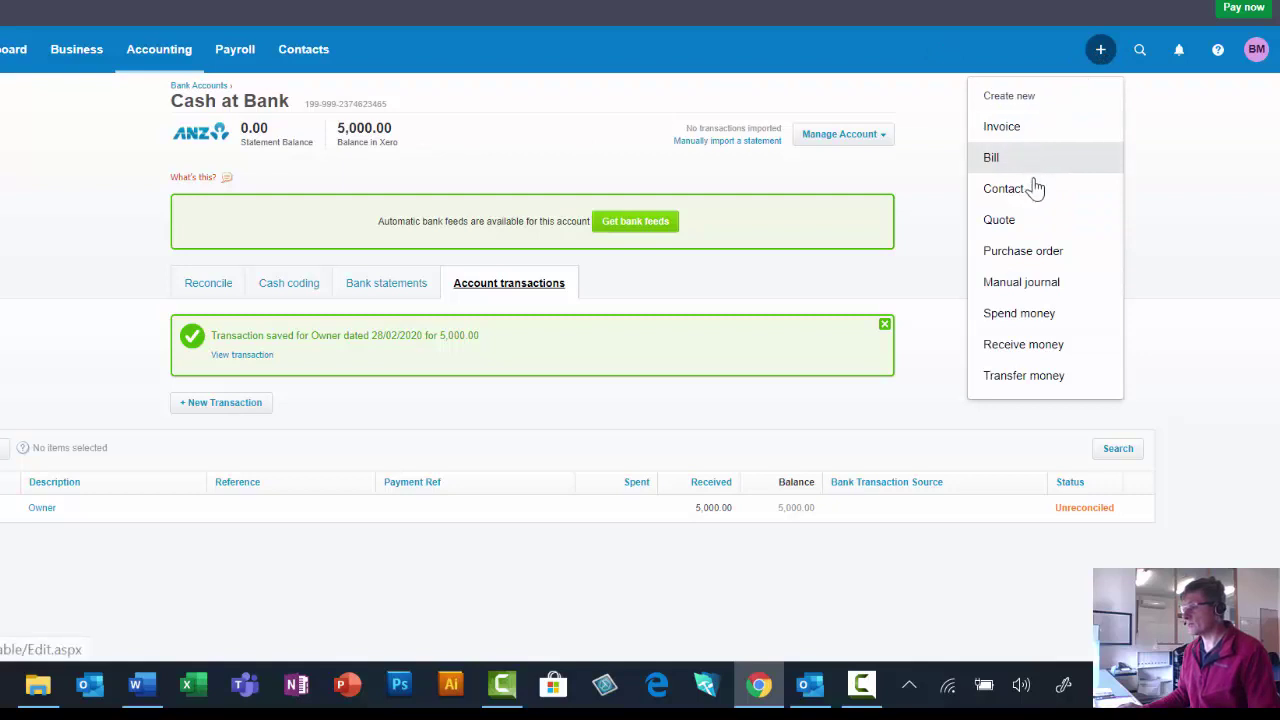
pyautogui.click(1045, 322)
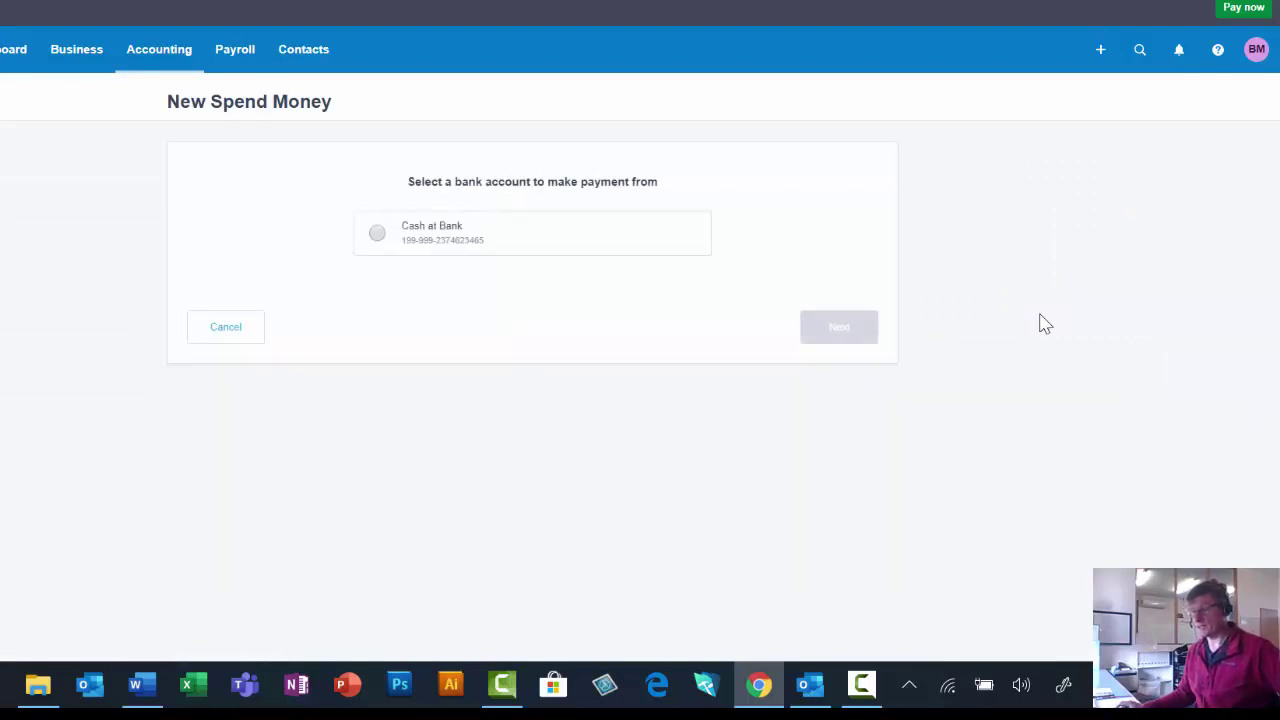
# Pay from Cash at Bank to AAMI, added as a new contact.
pyautogui.click(377, 236)
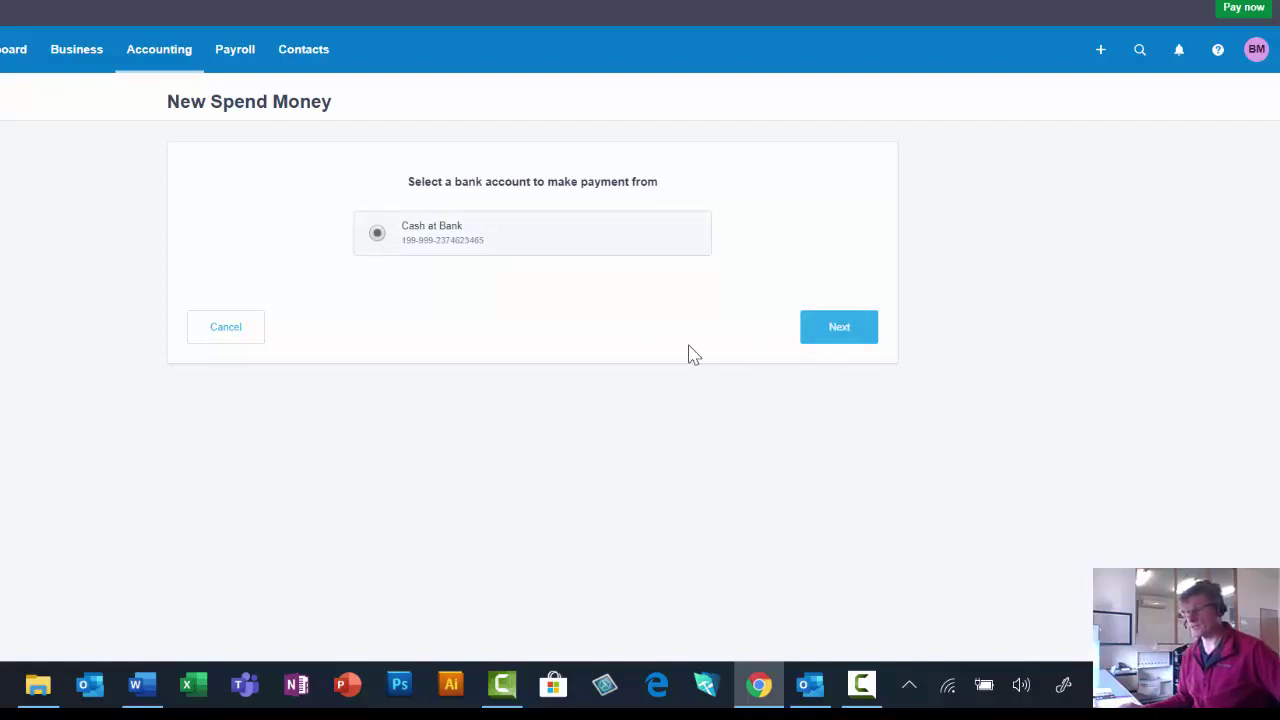
pyautogui.click(838, 328)
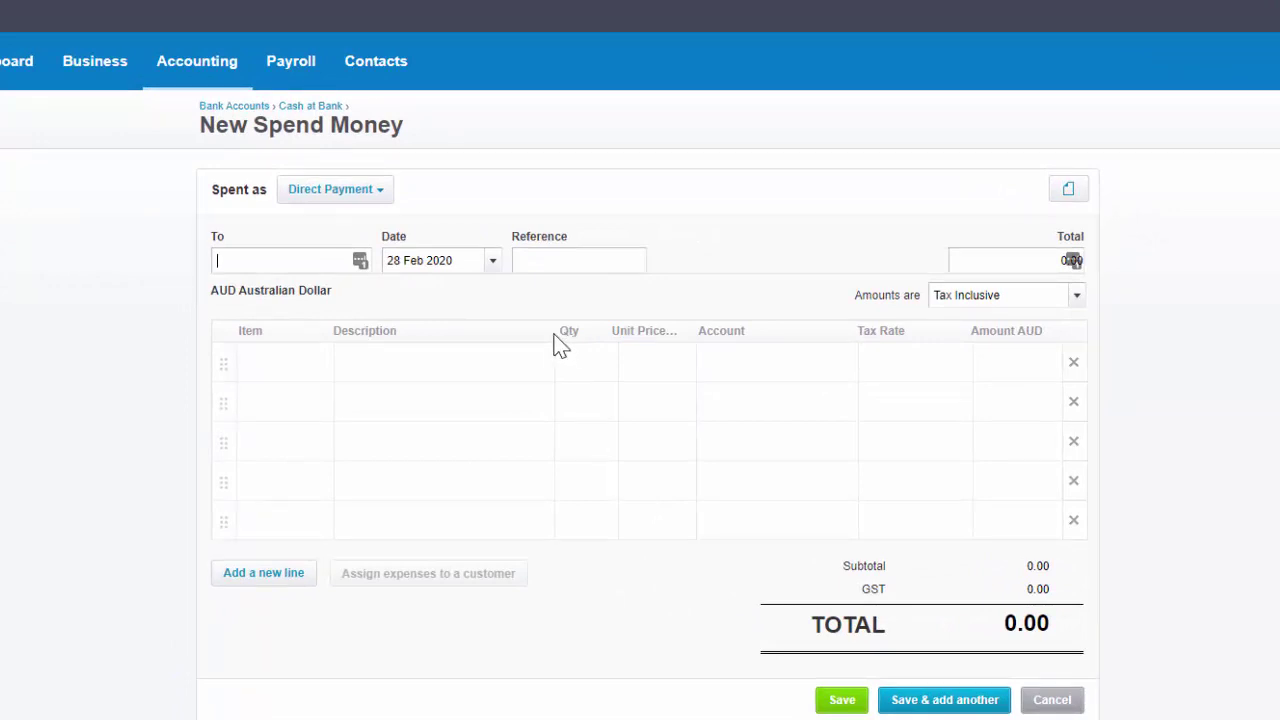
pyautogui.write('AAM')
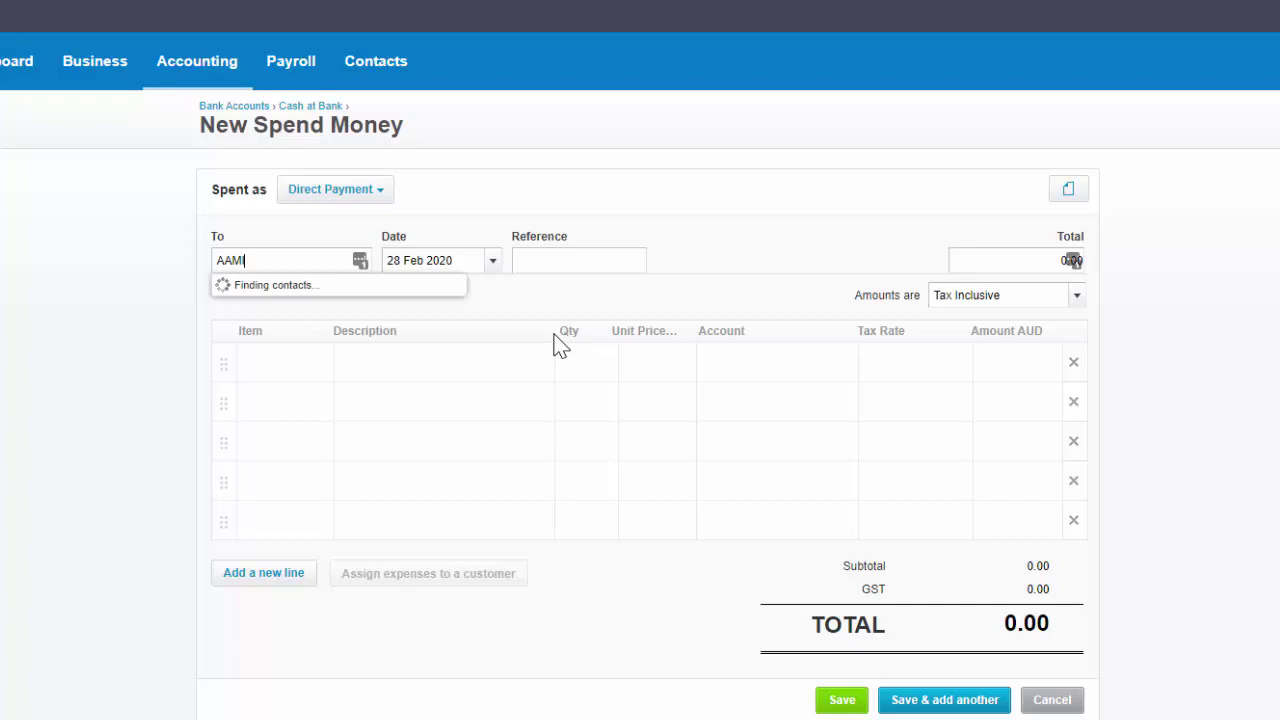
pyautogui.write('I')
pyautogui.click(271, 293)
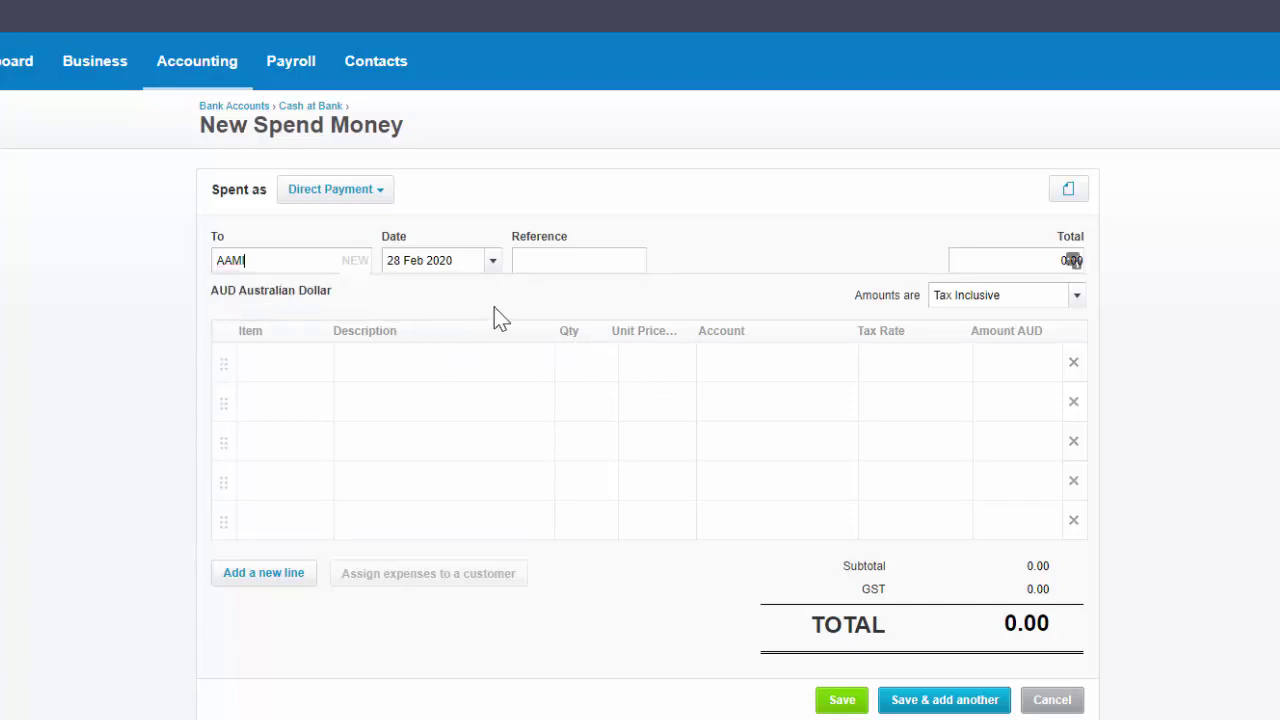
pyautogui.click(568, 261)
# Add an Insurance line with quantity 1 and unit price 1,200.00.
pyautogui.click(374, 364)
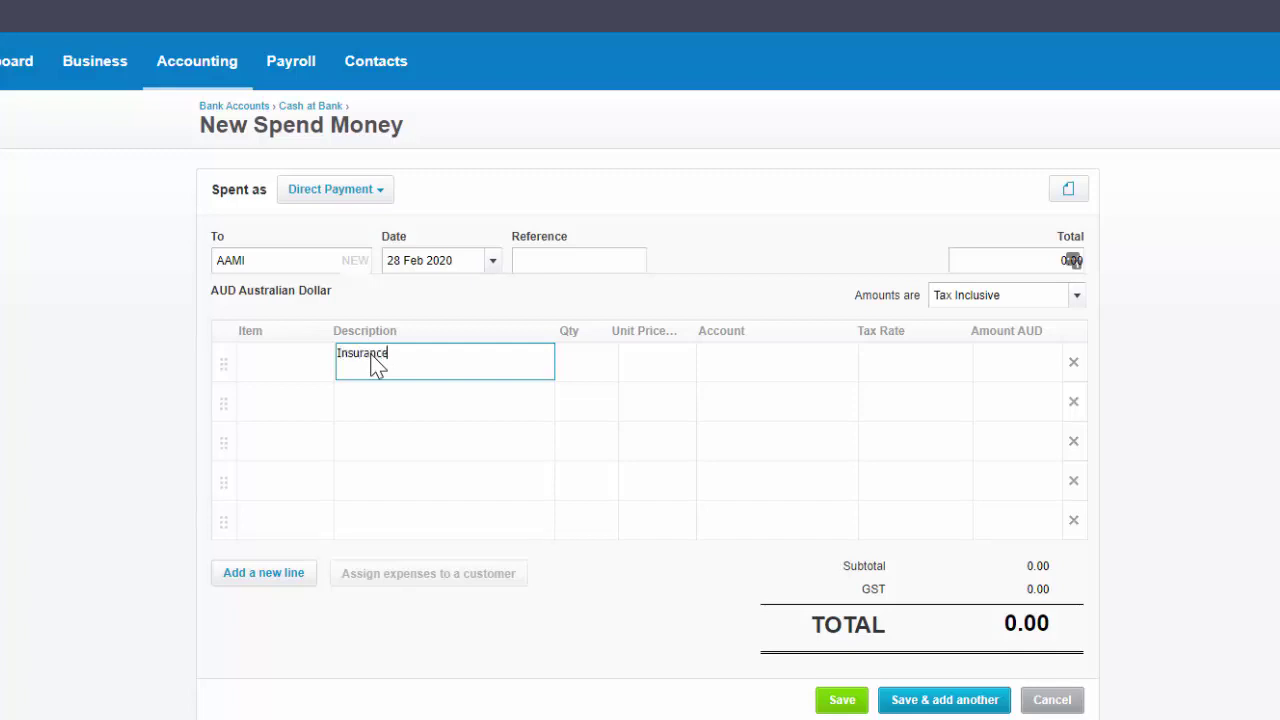
pyautogui.click(577, 362)
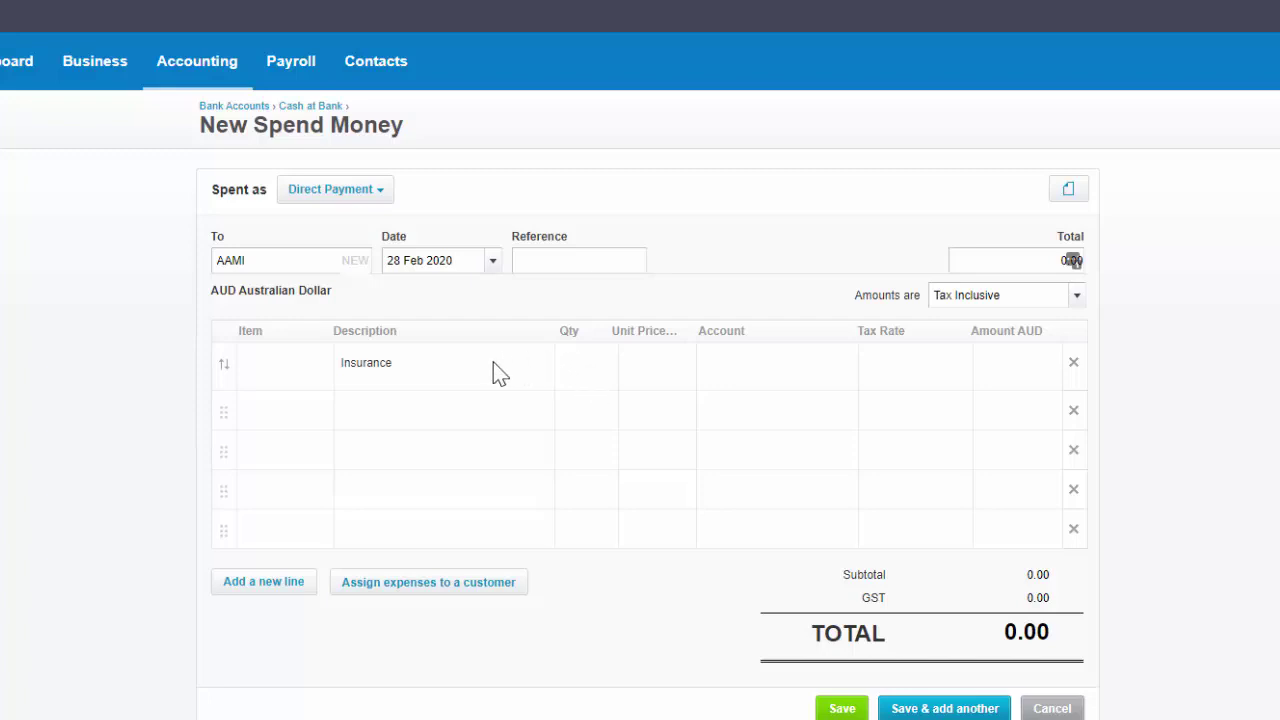
pyautogui.write('1')
pyautogui.press('Tab')
pyautogui.write('1200')
pyautogui.press('Tab')
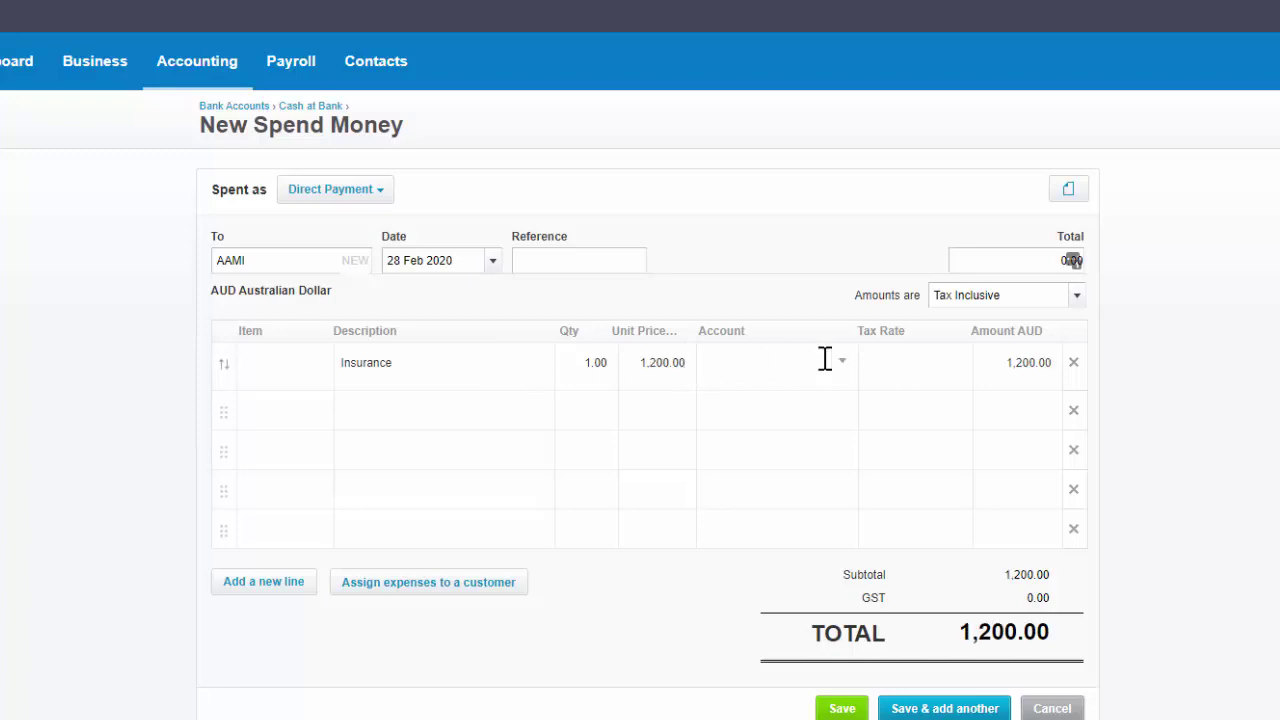
# Make amounts tax exclusive and code the Insurance line to 433 - Insurance.
pyautogui.click(1079, 305)
pyautogui.click(1010, 333)
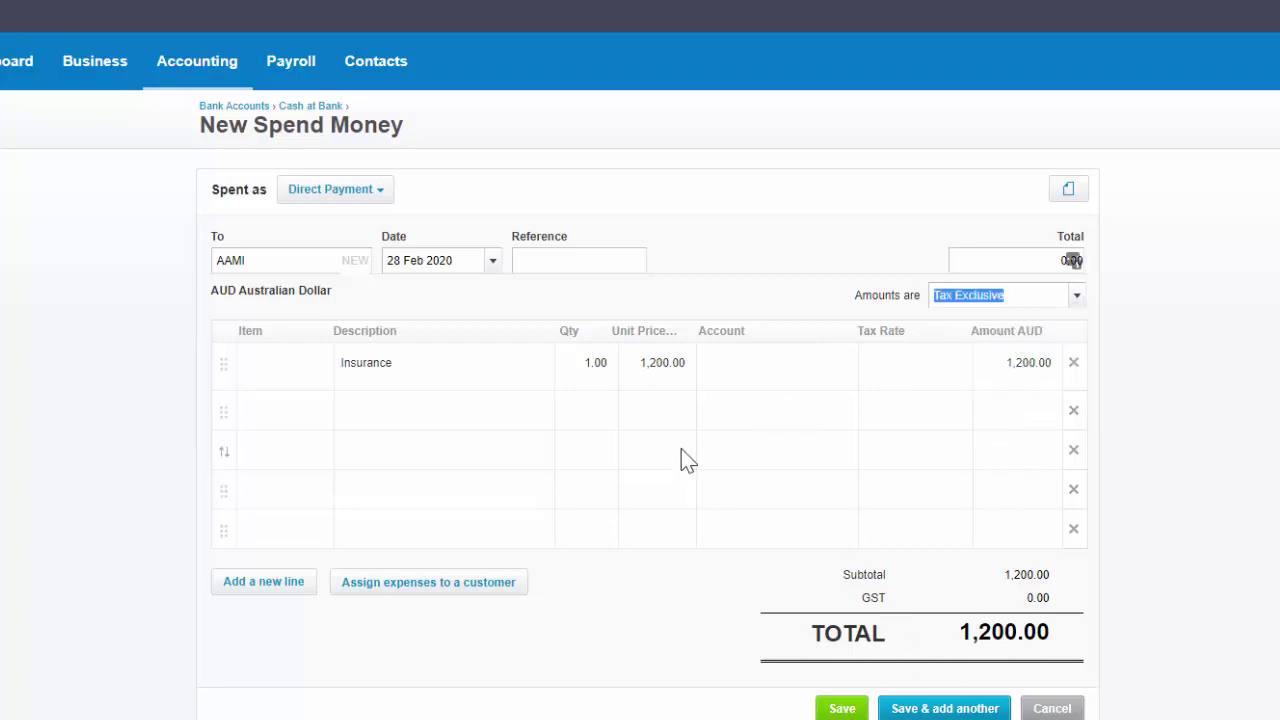
pyautogui.press('Tab')
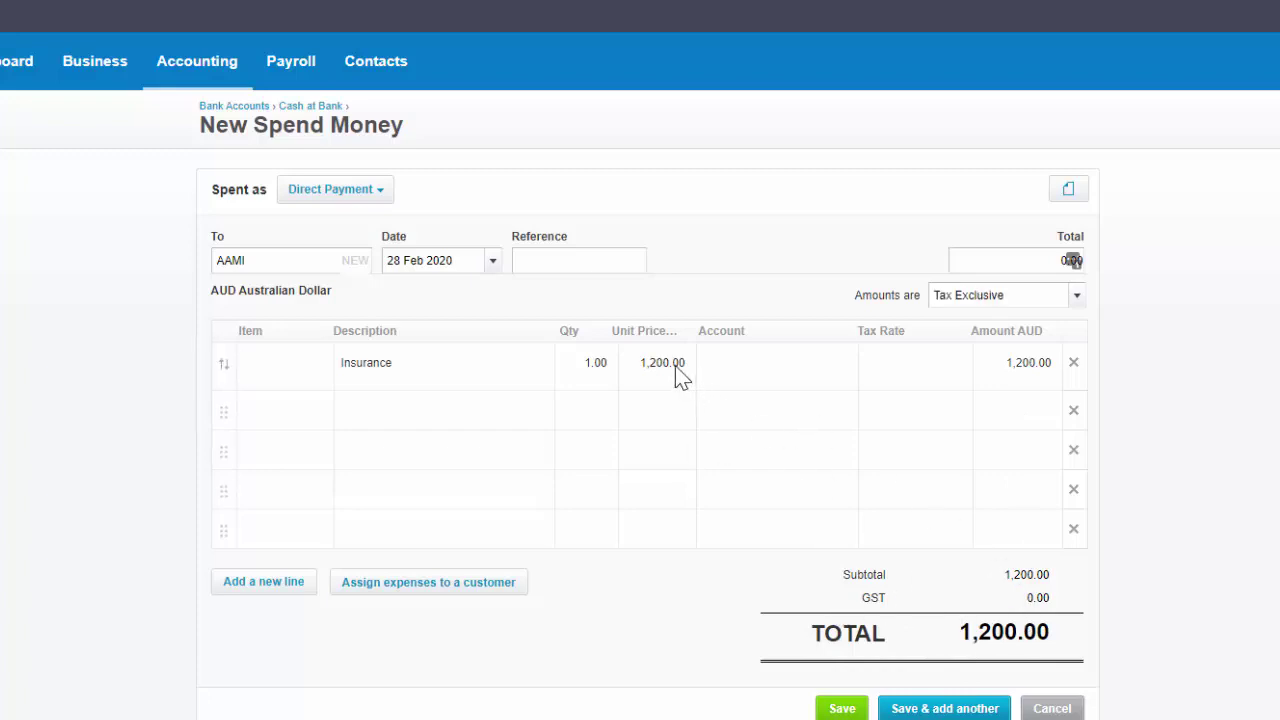
pyautogui.click(840, 366)
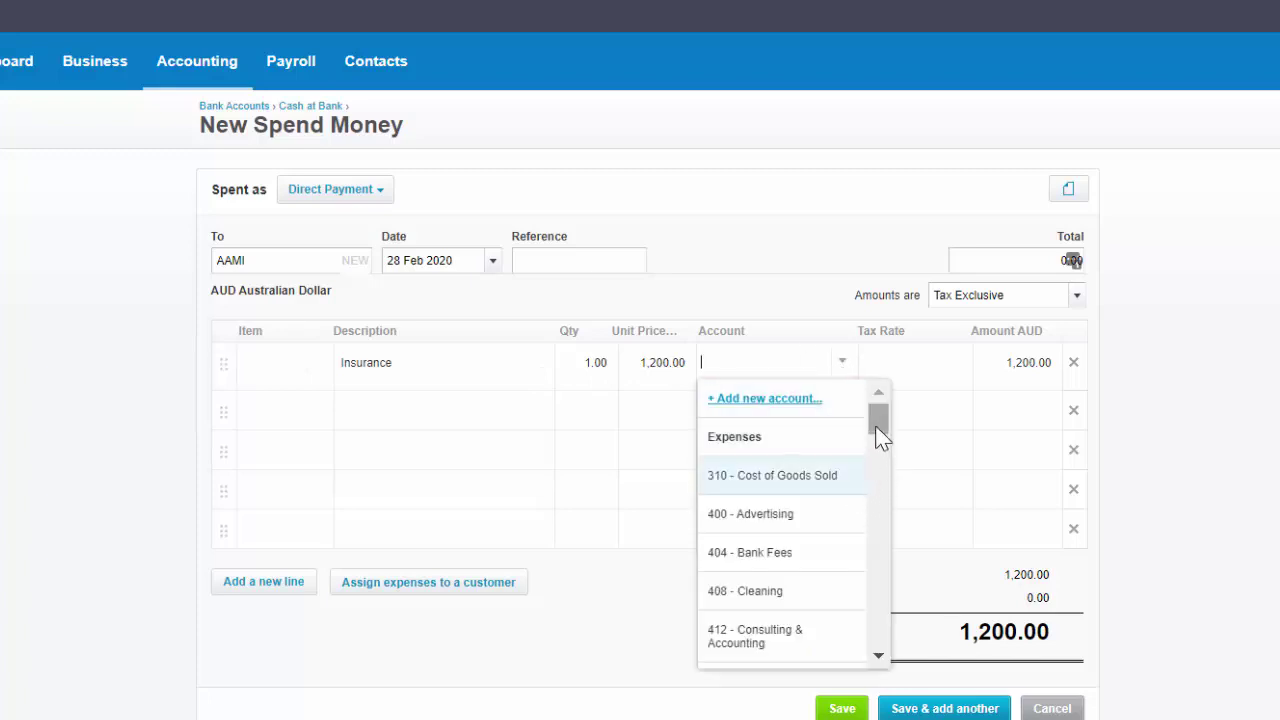
pyautogui.moveTo(879, 435); pyautogui.dragTo(881, 472)
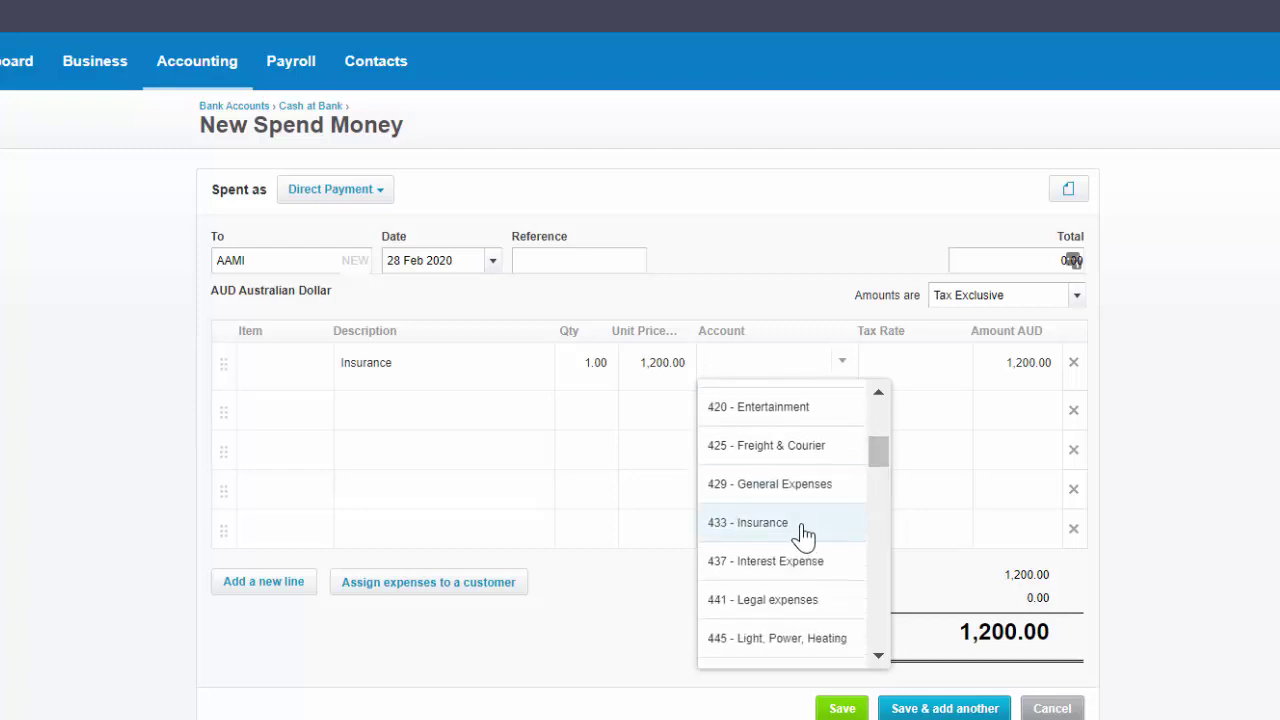
pyautogui.click(808, 535)
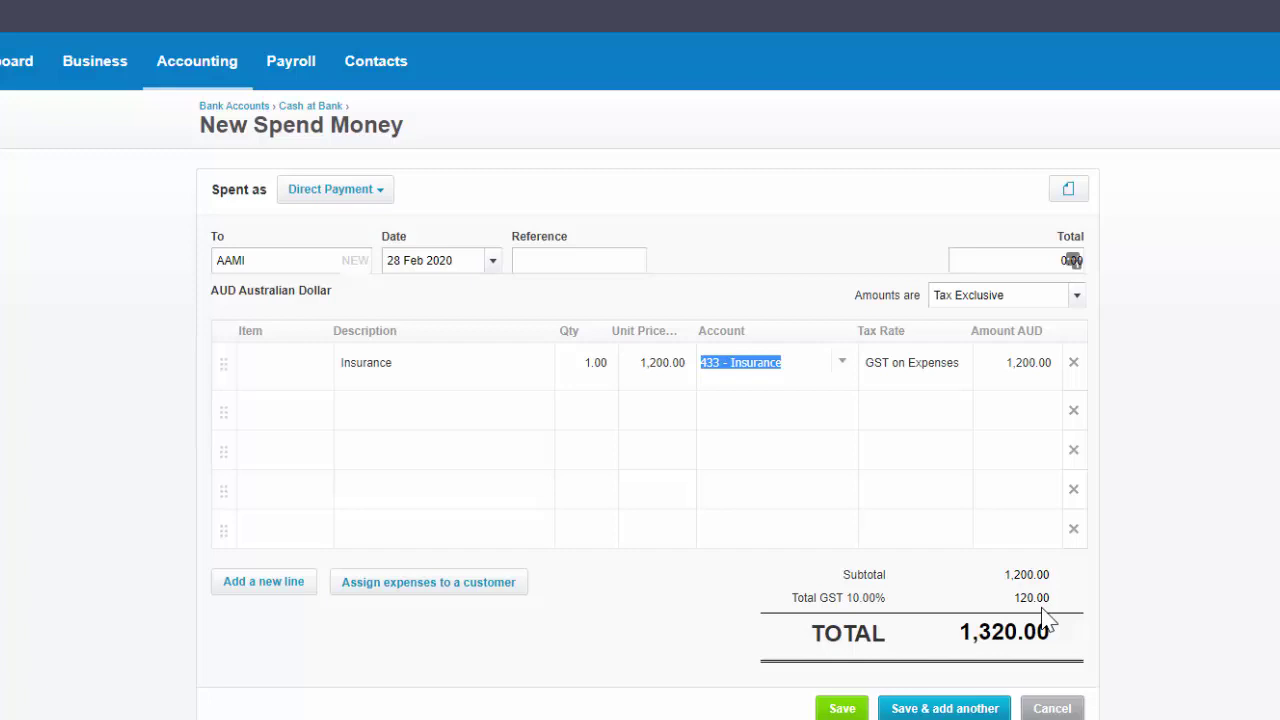
# Compare tax-inclusive totals, revert to tax exclusive, and save the 1,320.00 AAMI payment.
pyautogui.click(1079, 311)
pyautogui.click(1079, 311)
pyautogui.click(1011, 374)
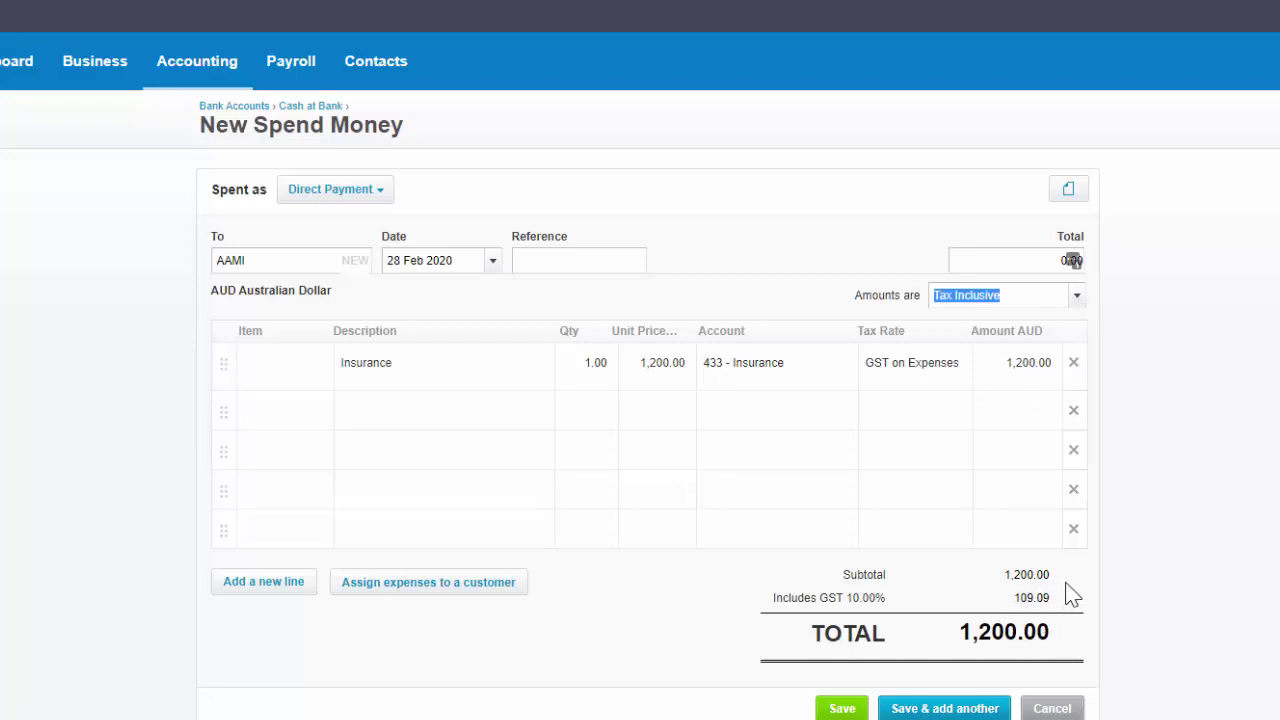
pyautogui.click(1077, 297)
pyautogui.click(1004, 334)
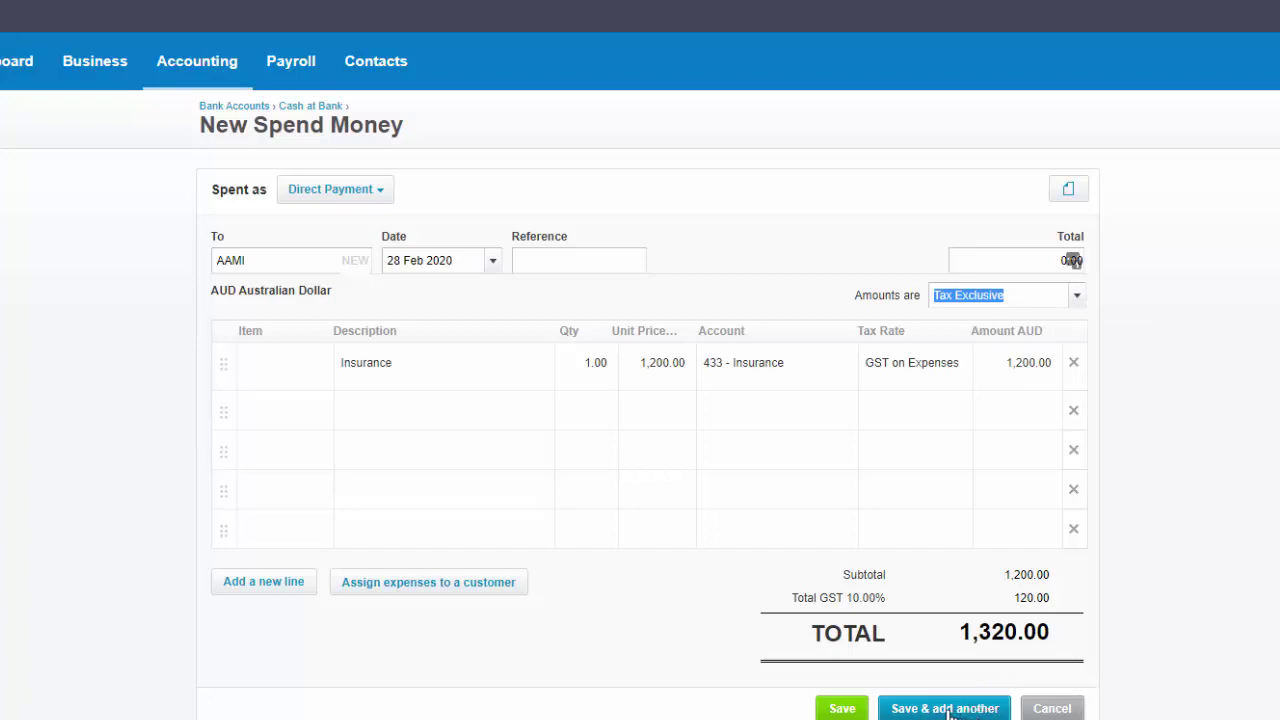
pyautogui.click(842, 709)
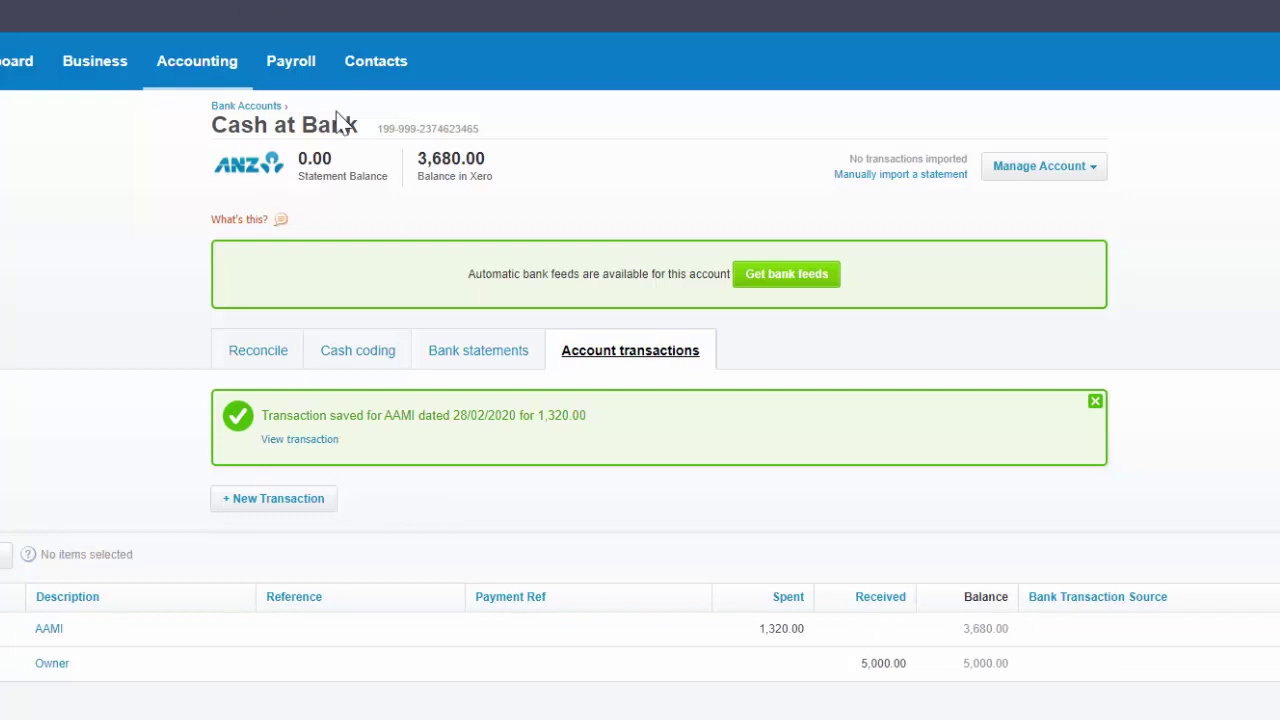
# Review Cash at Bank's transactions and 3,680.00 balance, then open the Business menu.
pyautogui.click(120, 64)
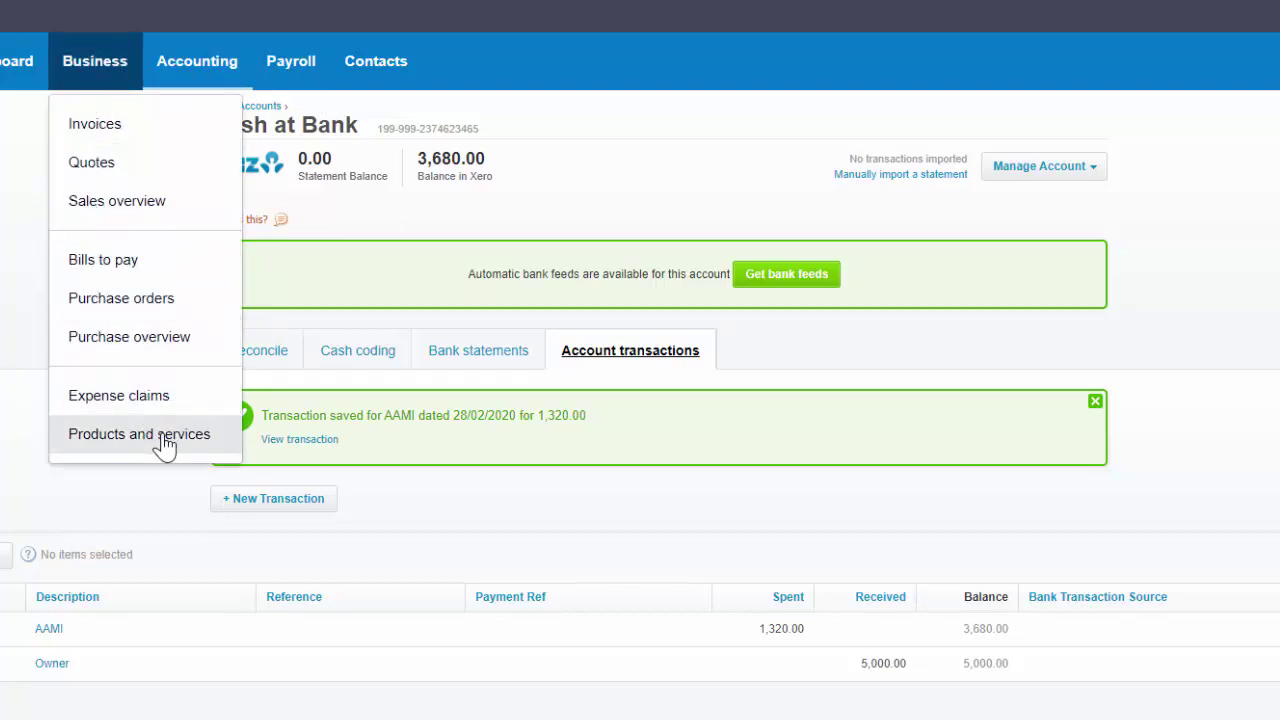
# Create a new product with code RC SB named 'RipCurl Surf Board'.
pyautogui.click(139, 434)
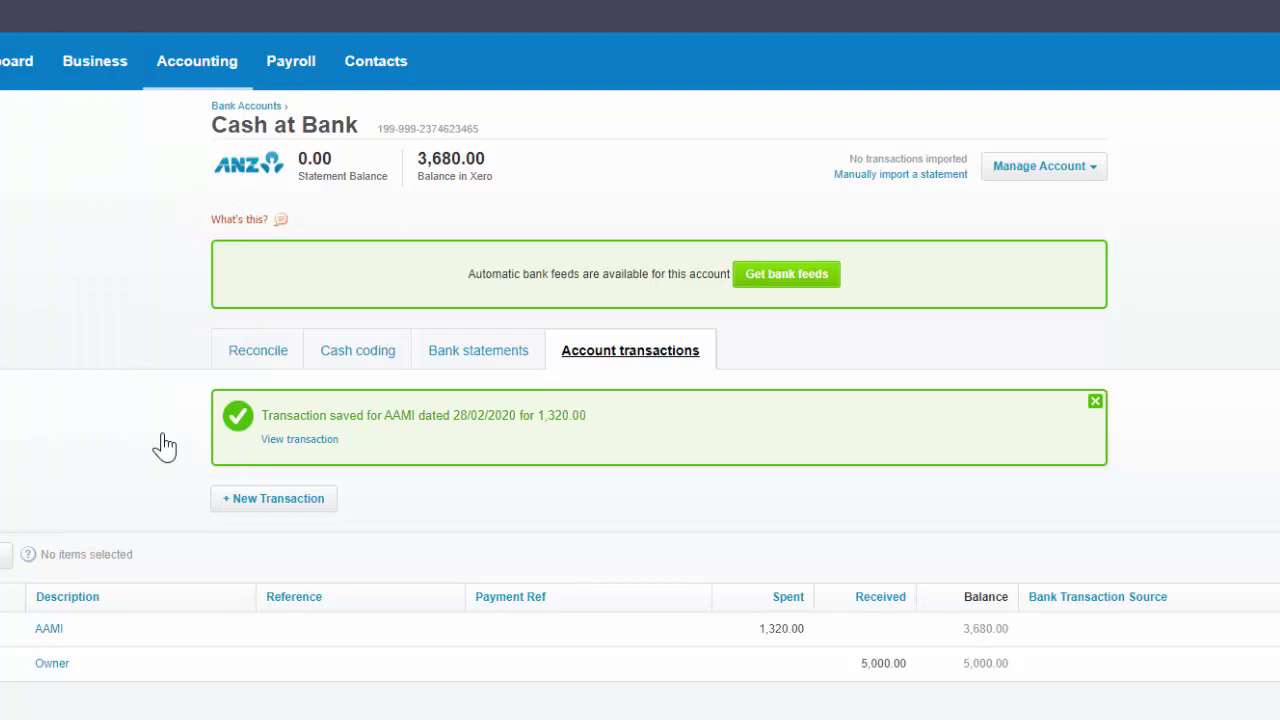
pyautogui.click(256, 380)
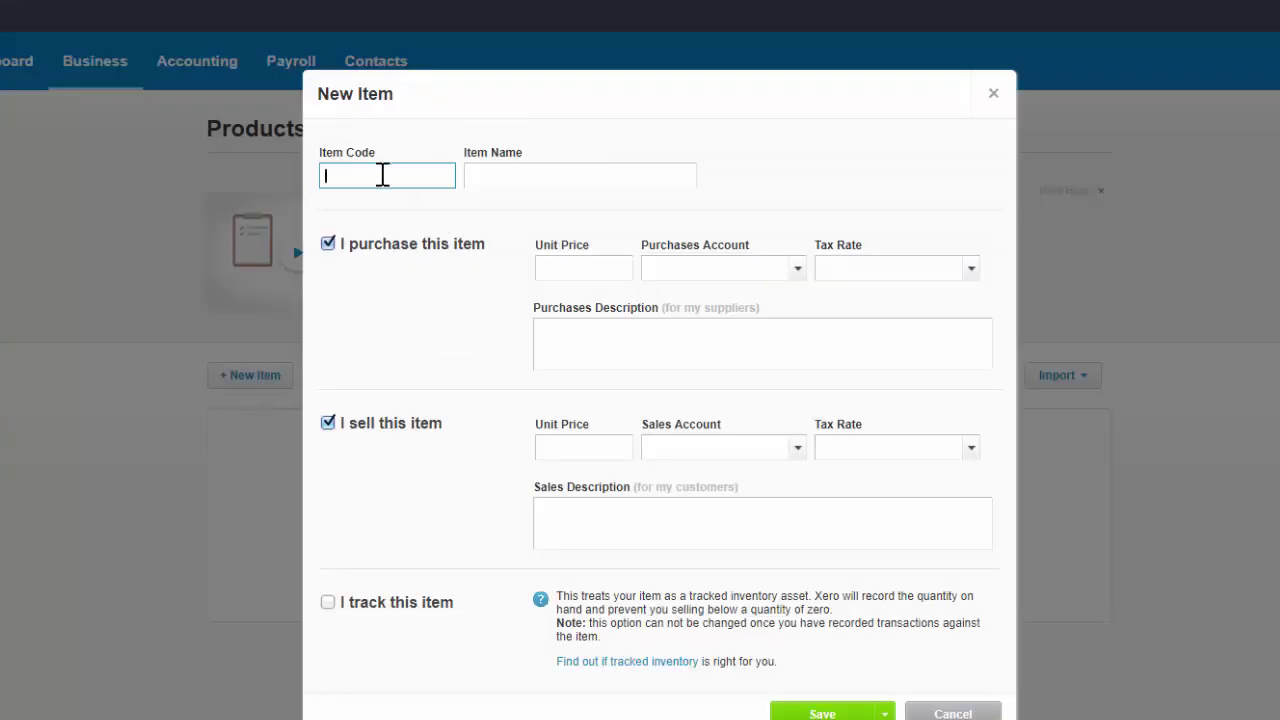
pyautogui.write('RC SB')
pyautogui.press('Tab')
pyautogui.write('Rip')
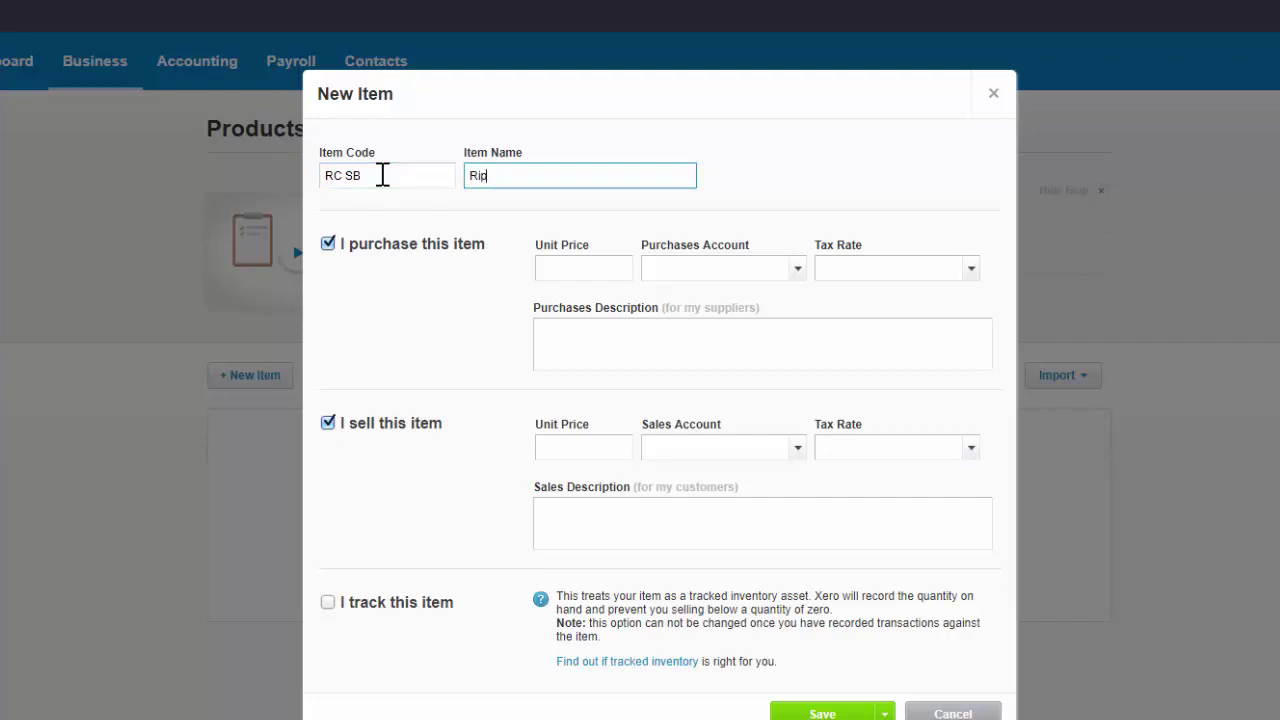
pyautogui.write('Curl')
pyautogui.press('Tab')
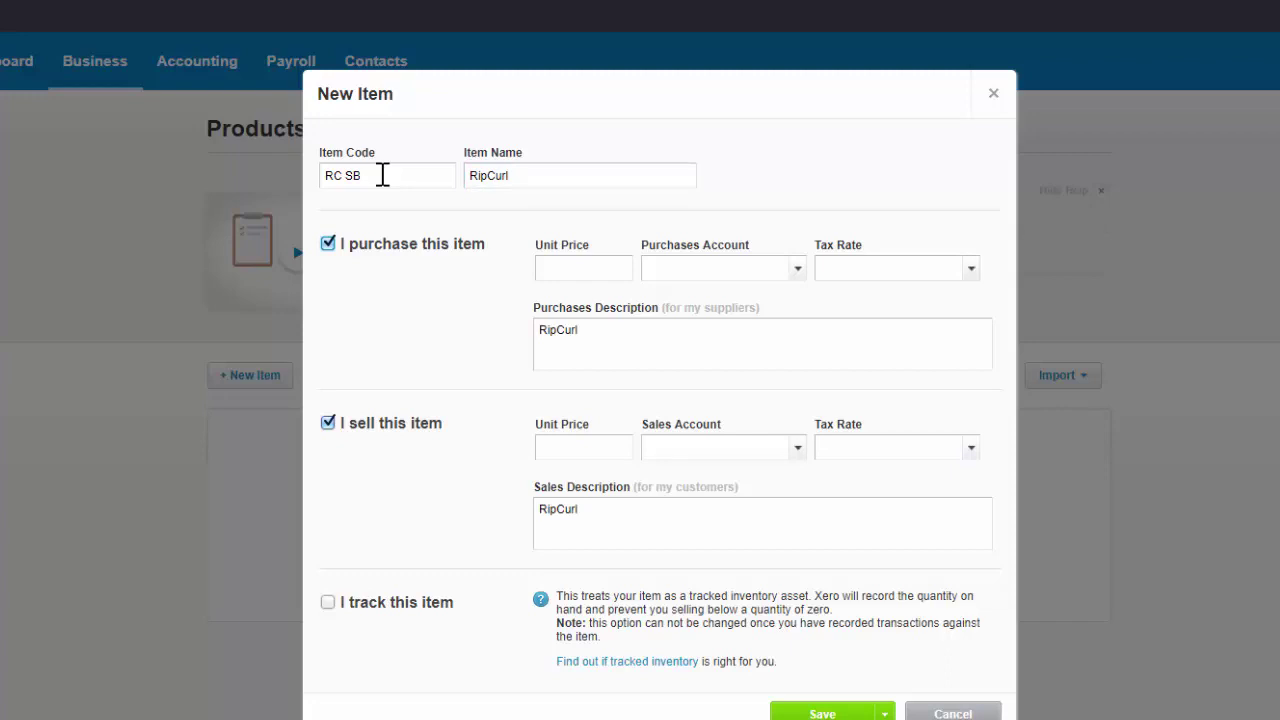
pyautogui.click(521, 174)
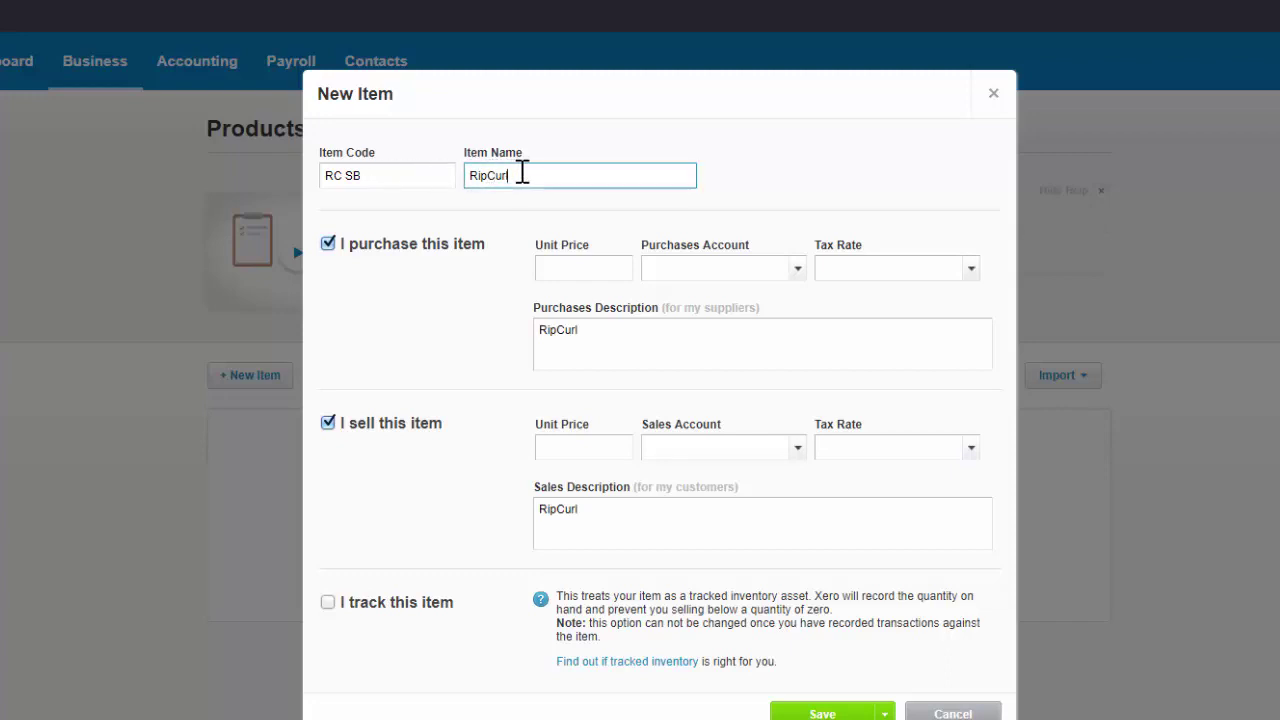
pyautogui.write('Surf Board')
# Set the purchase price to 330.00 with account 310 - Cost of Goods Sold.
pyautogui.click(577, 267)
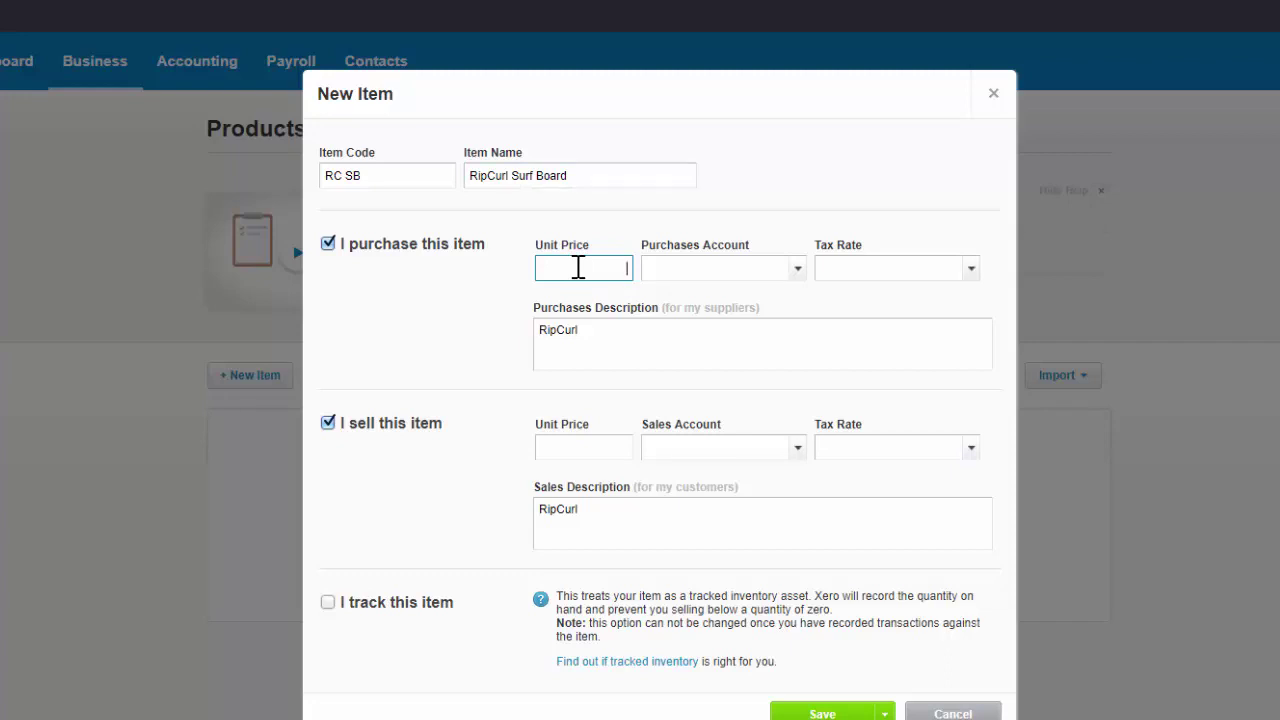
pyautogui.write('330')
pyautogui.press('Tab')
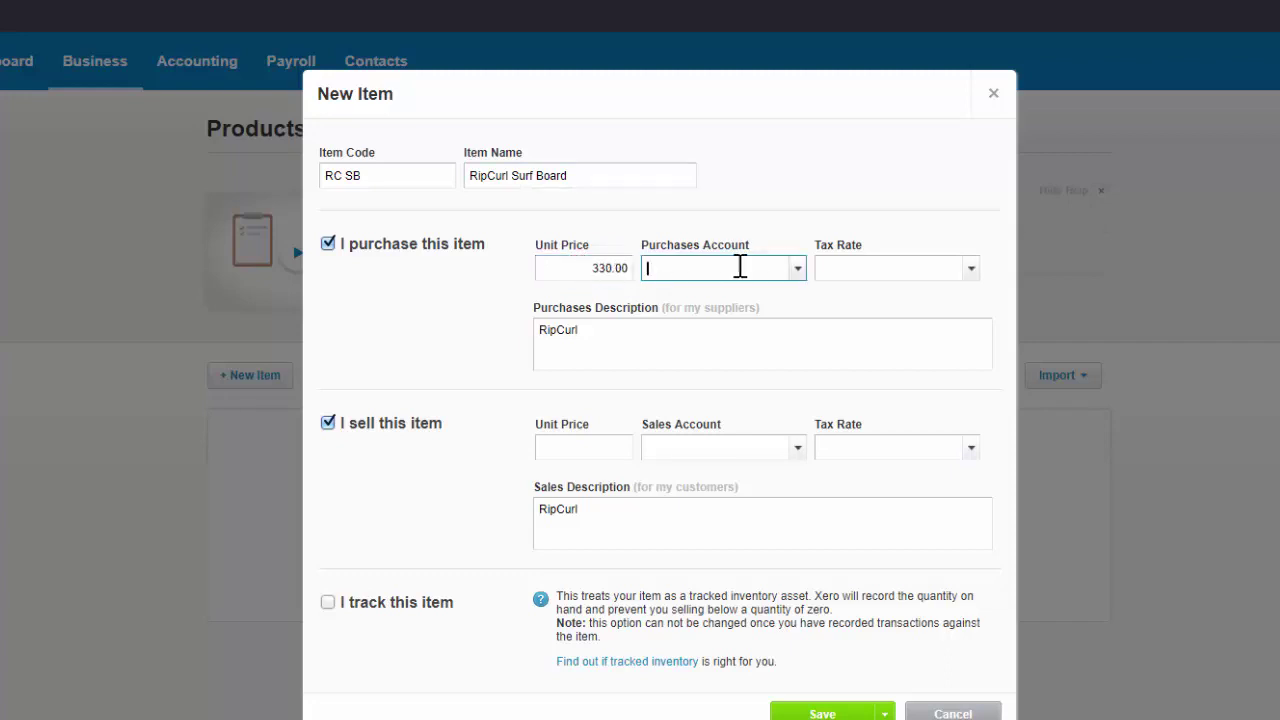
pyautogui.click(799, 270)
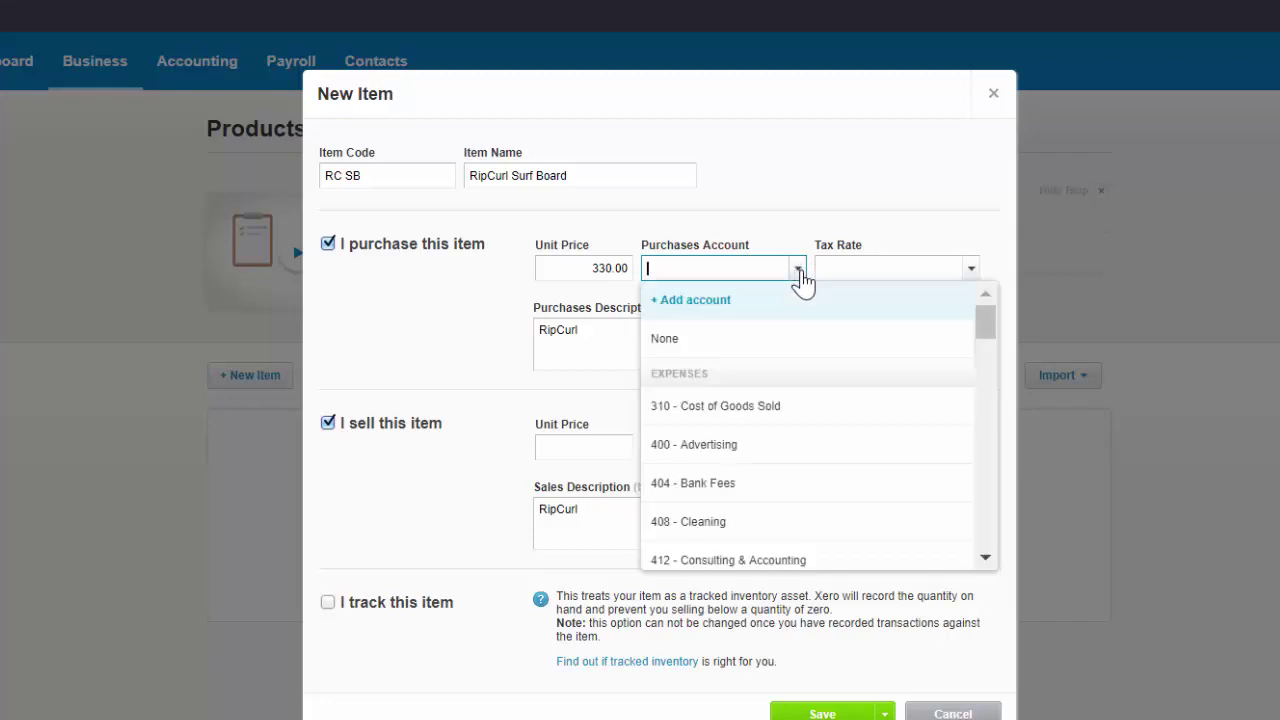
pyautogui.click(774, 412)
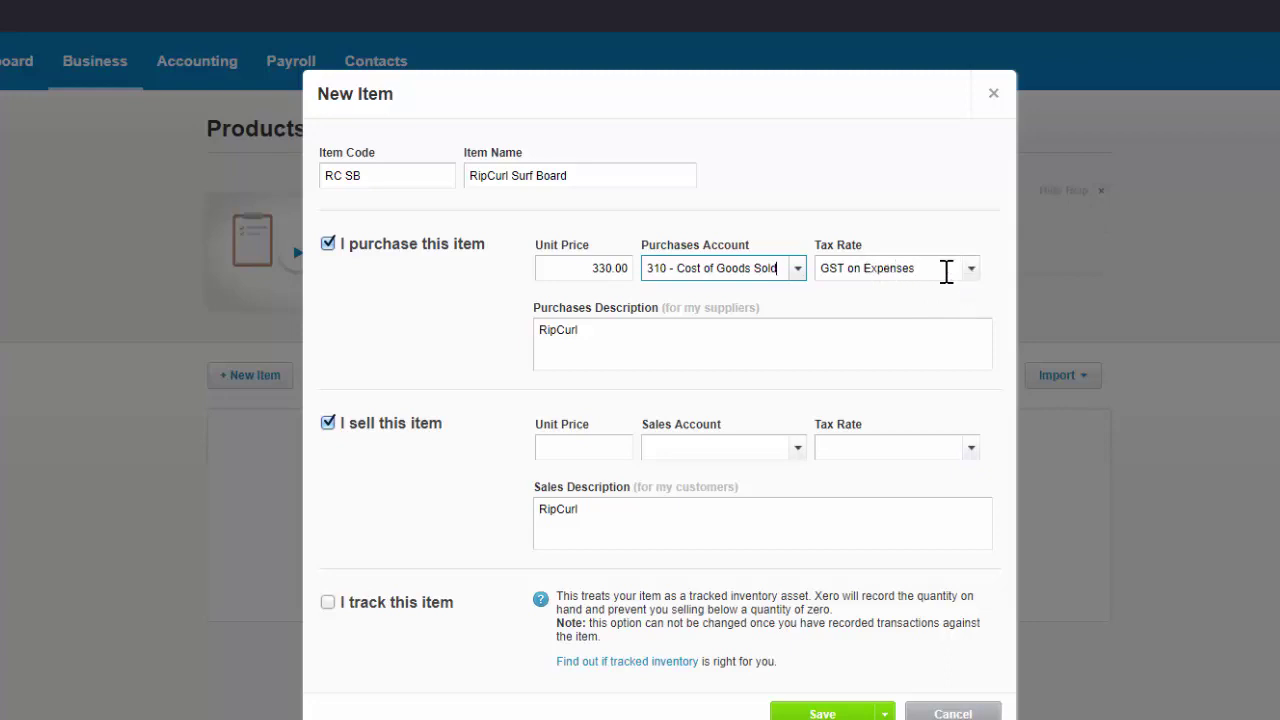
# Set the selling price to 660.00 into 200 - Sales and turn on inventory tracking.
pyautogui.click(583, 447)
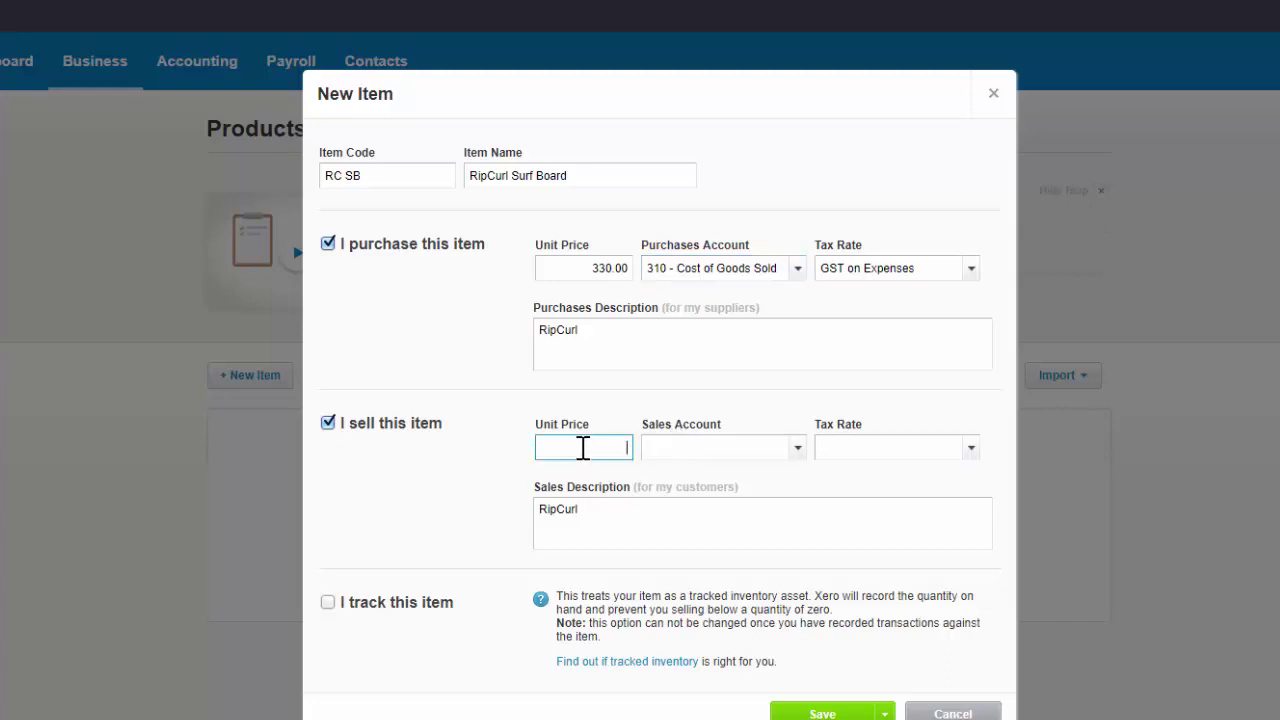
pyautogui.write('660')
pyautogui.press('Tab')
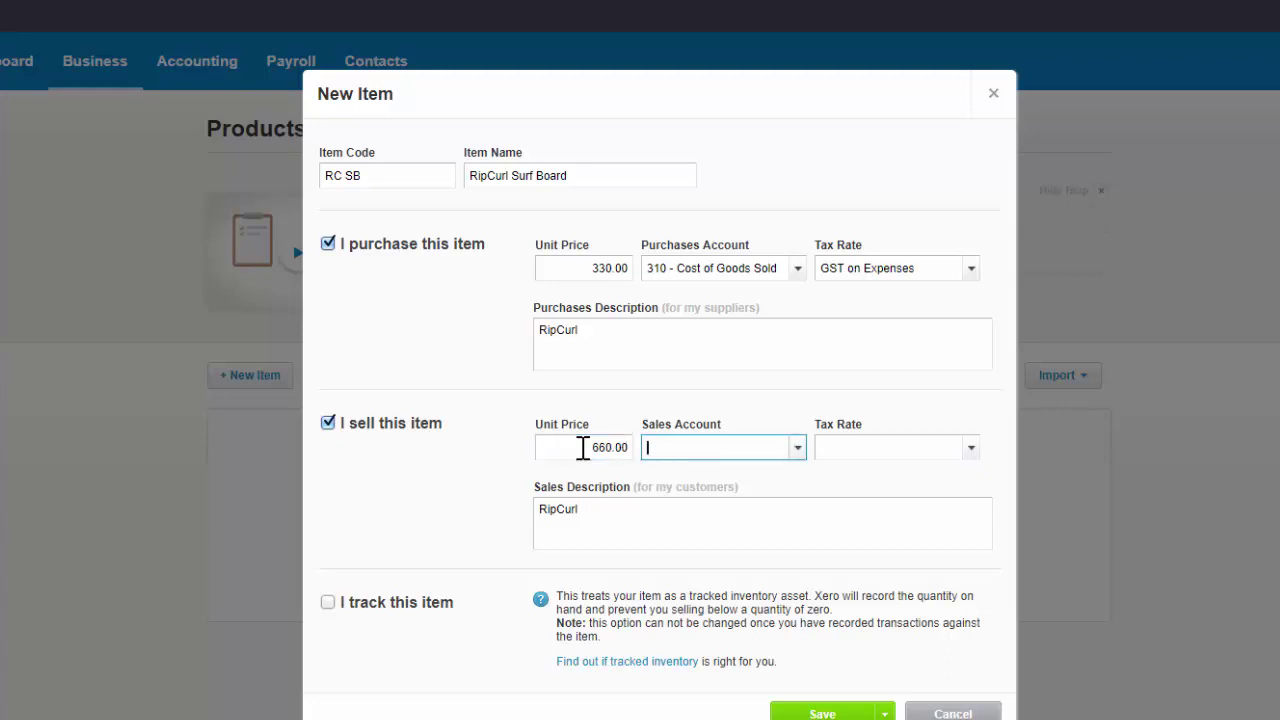
pyautogui.click(797, 452)
pyautogui.click(766, 590)
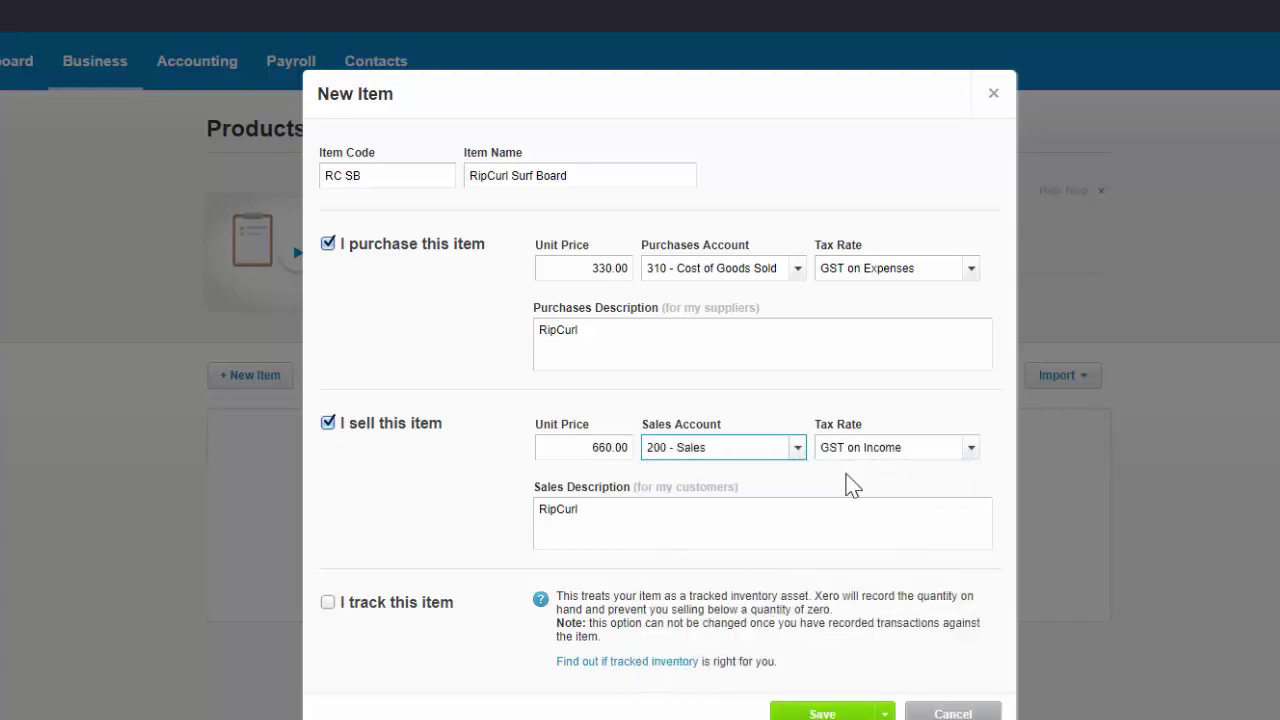
pyautogui.click(798, 449)
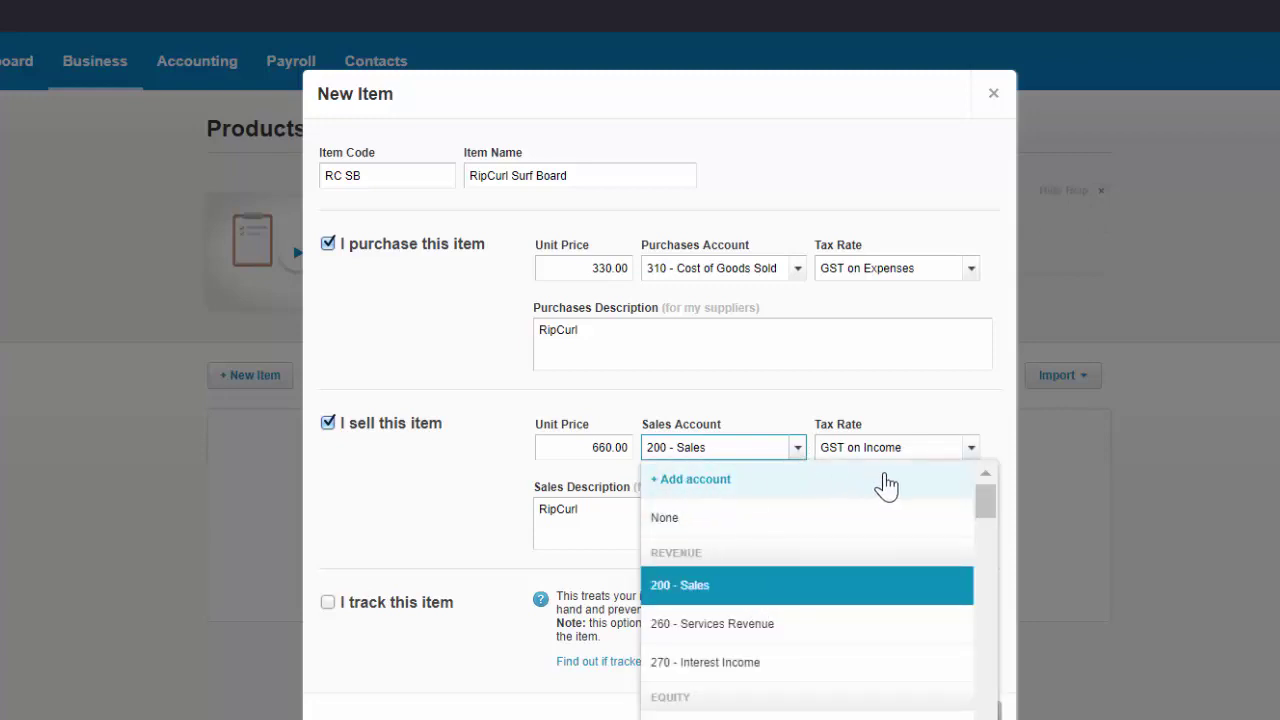
pyautogui.click(929, 453)
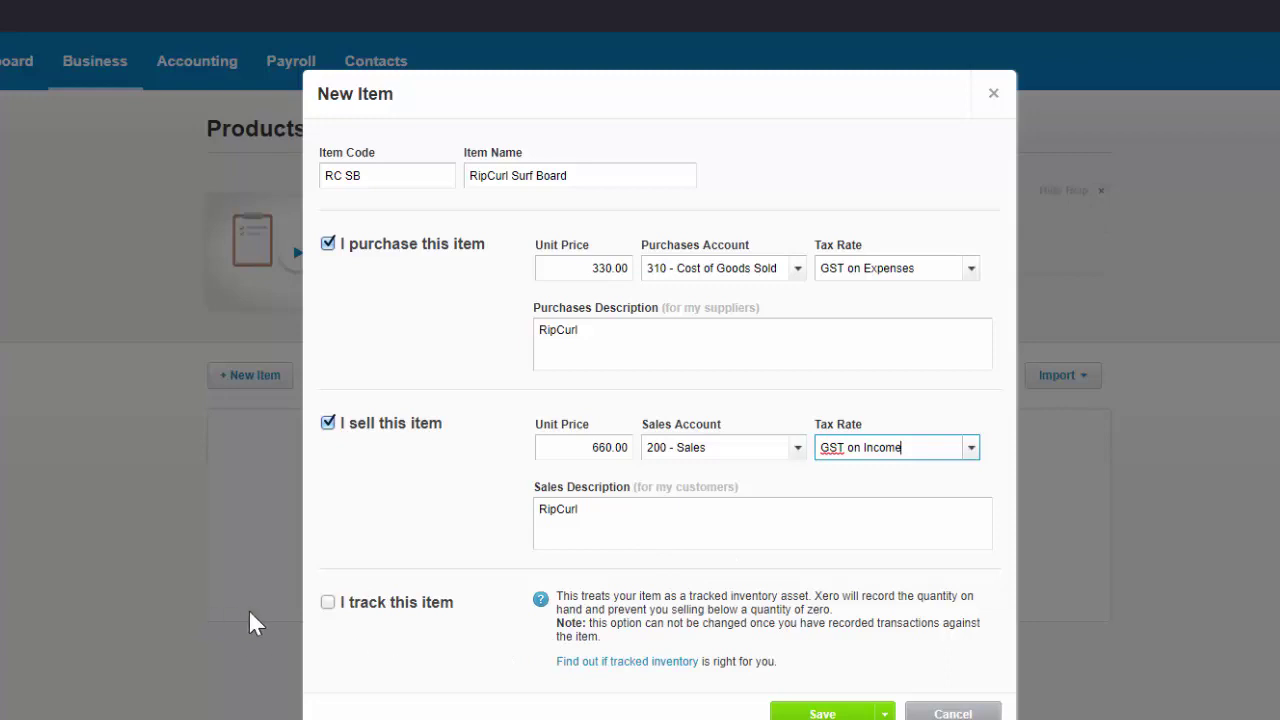
pyautogui.click(326, 604)
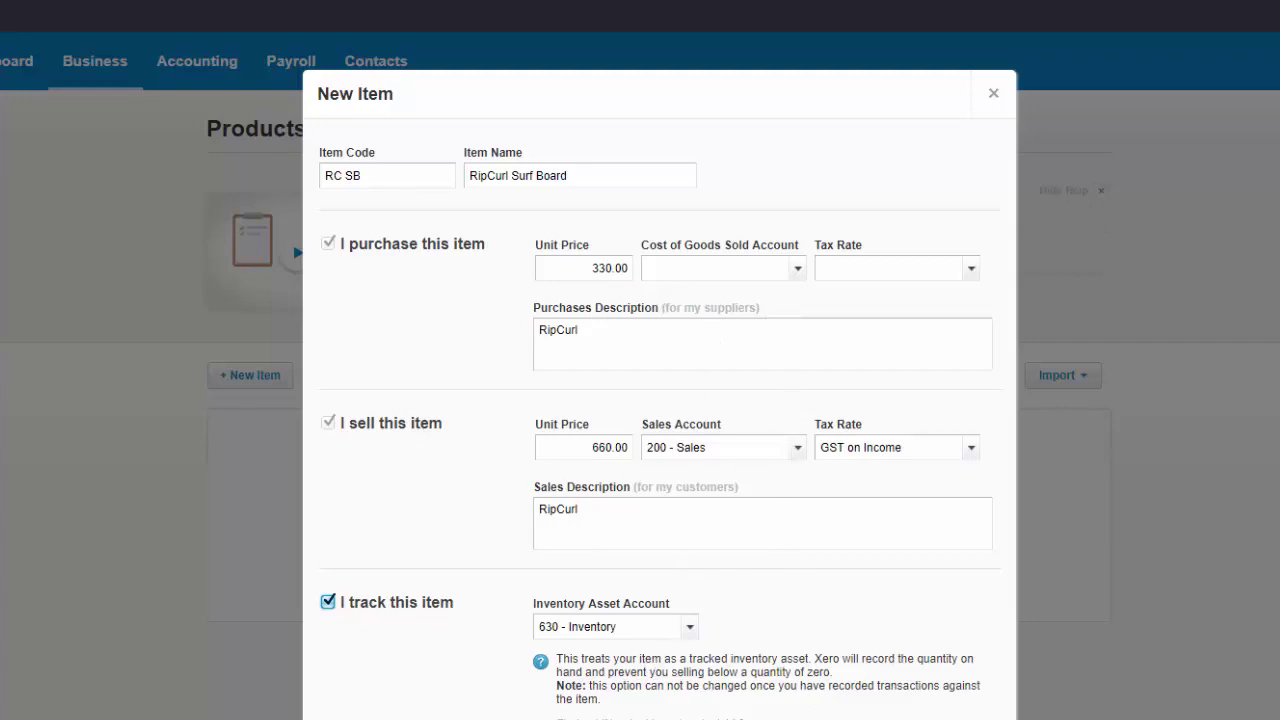
# Set the Cost of Goods Sold account to 310 - Cost of Goods Sold and save the item.
pyautogui.click(796, 270)
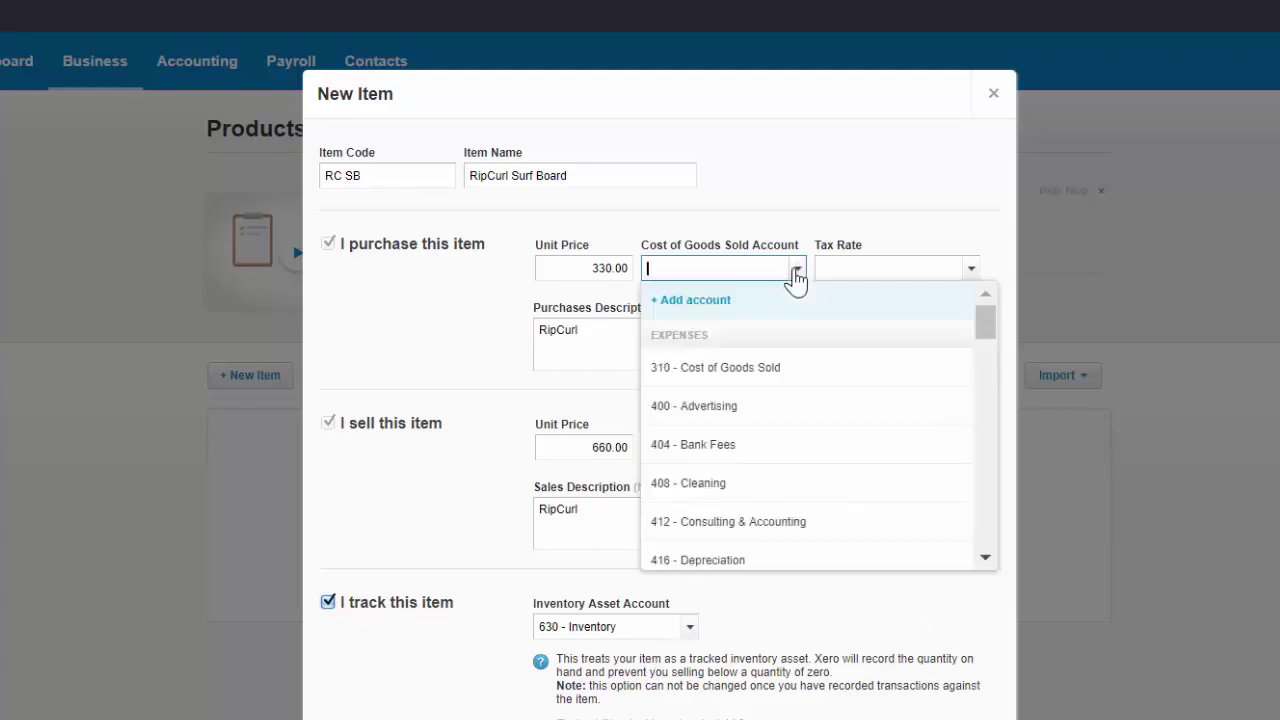
pyautogui.click(757, 369)
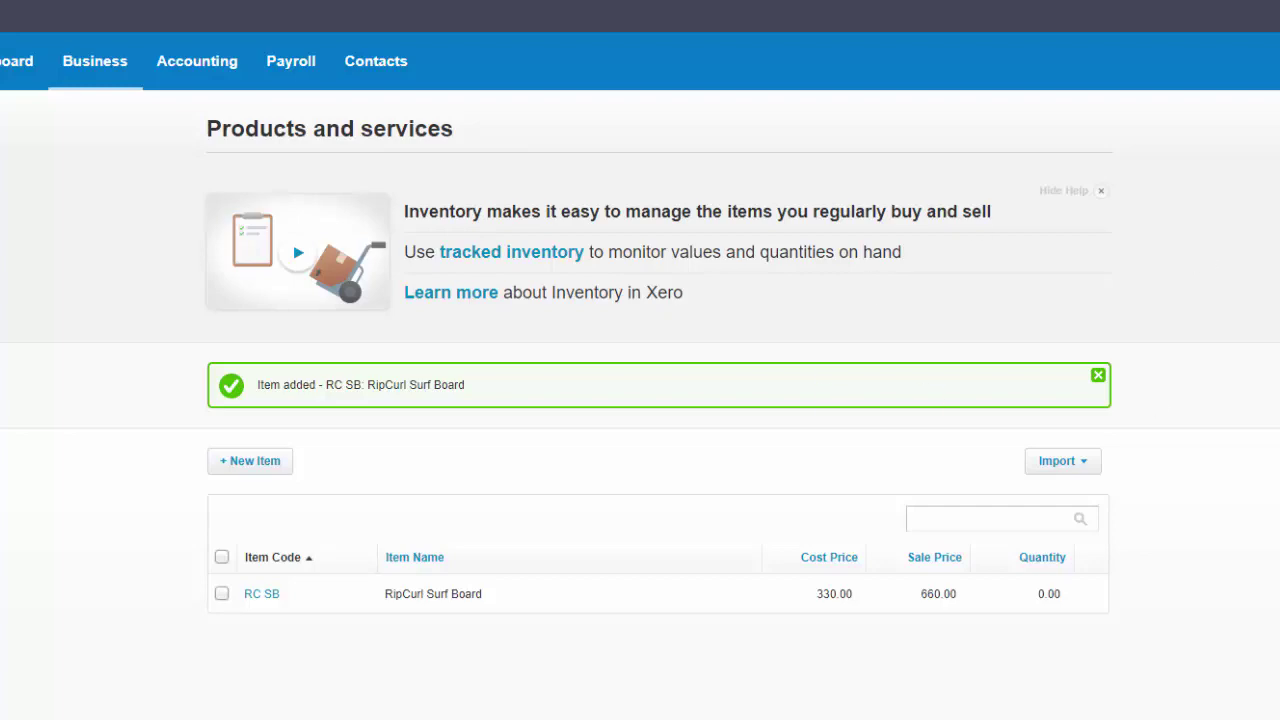
# Create a bill from Ripcurl Aust dated 28 Feb 2020, due +30 days (29 Mar 2020).
pyautogui.click(1279, 61)
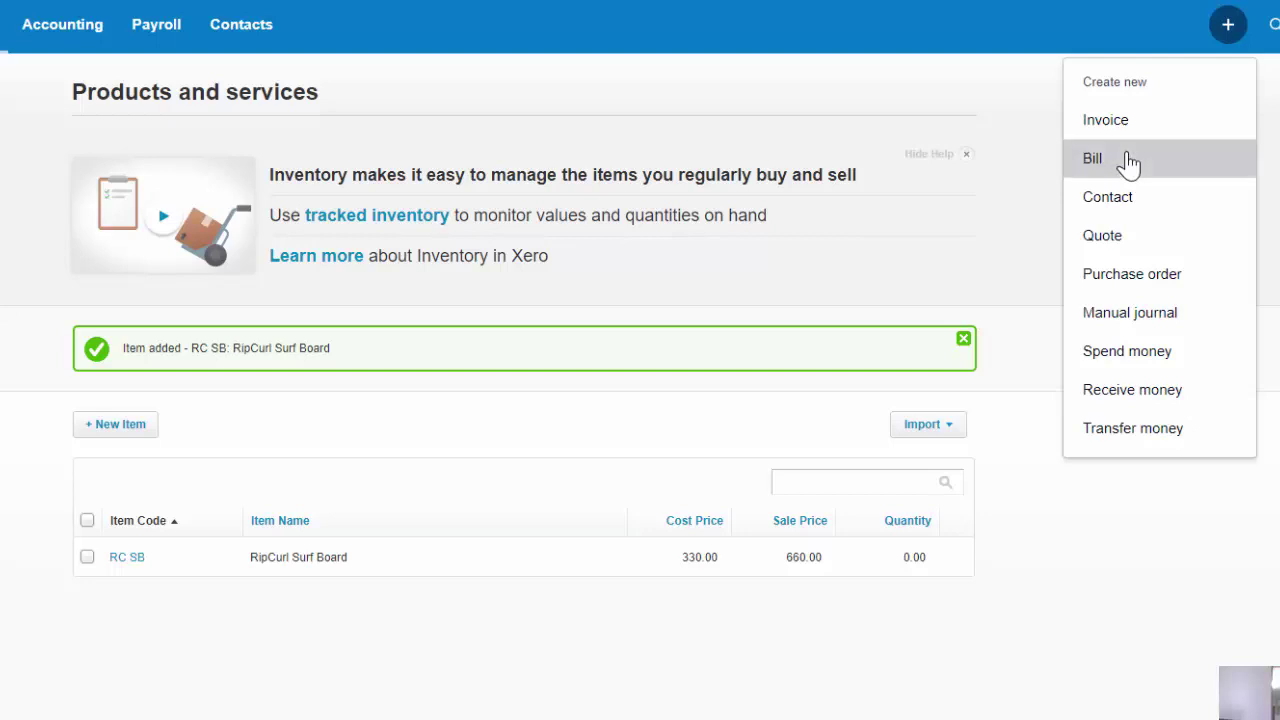
pyautogui.click(1128, 164)
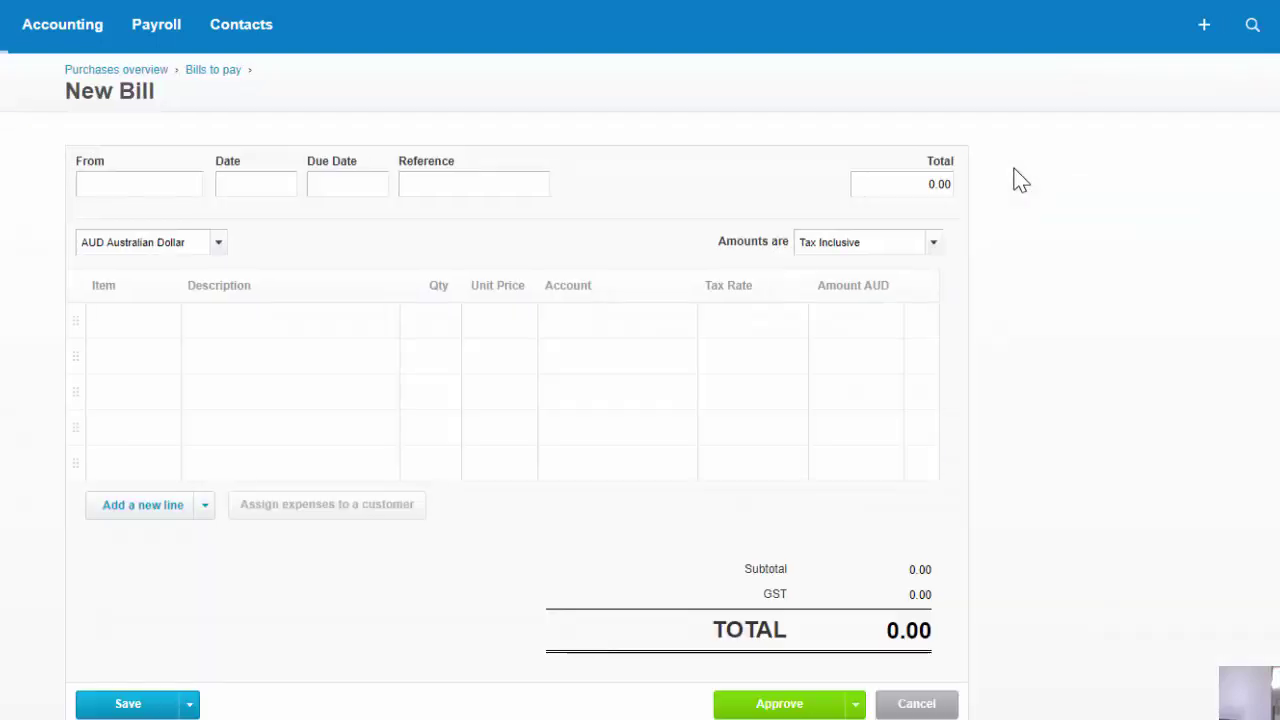
pyautogui.click(69, 200)
pyautogui.write('Ripcurl Aust')
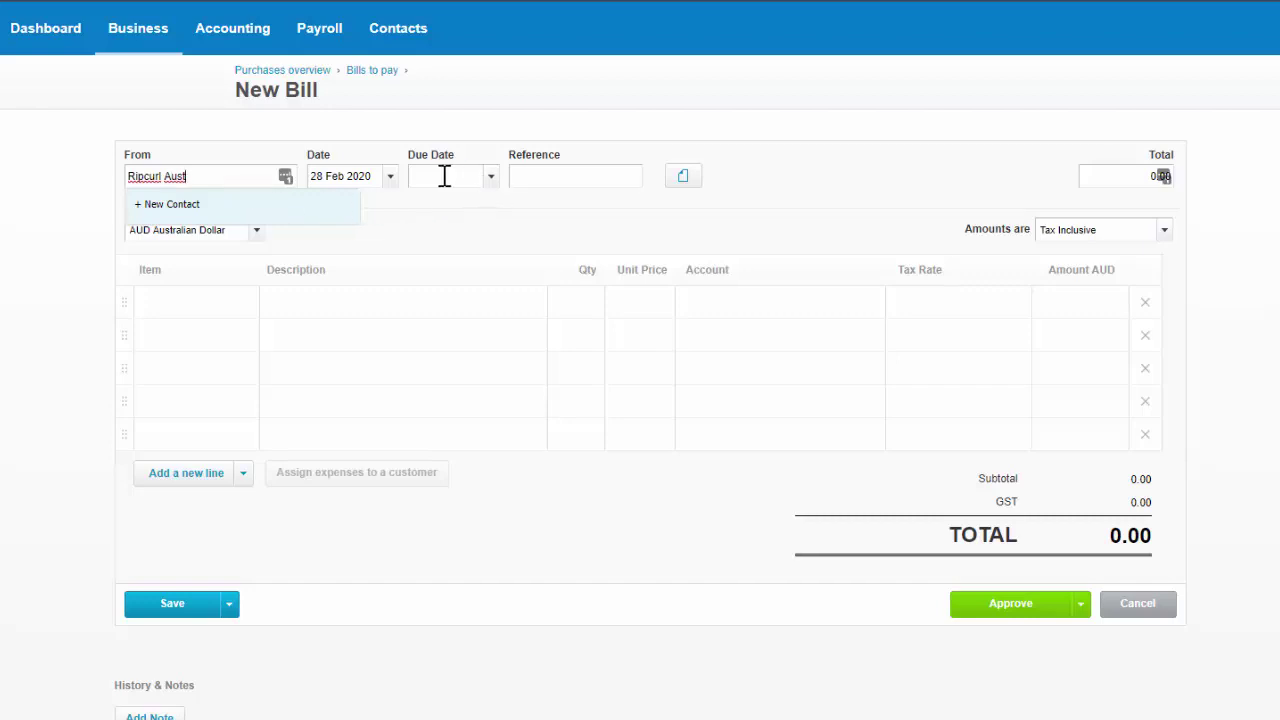
pyautogui.click(444, 176)
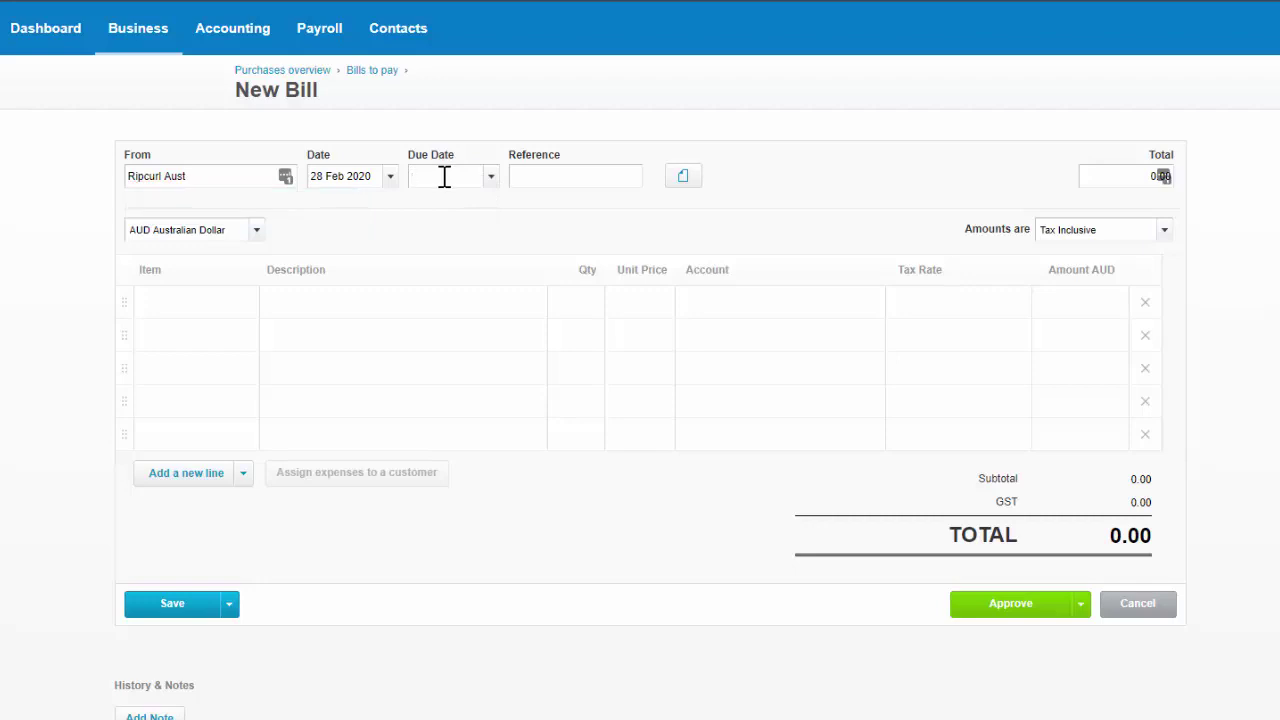
pyautogui.write('+30')
pyautogui.press('Tab')
pyautogui.click(172, 302)
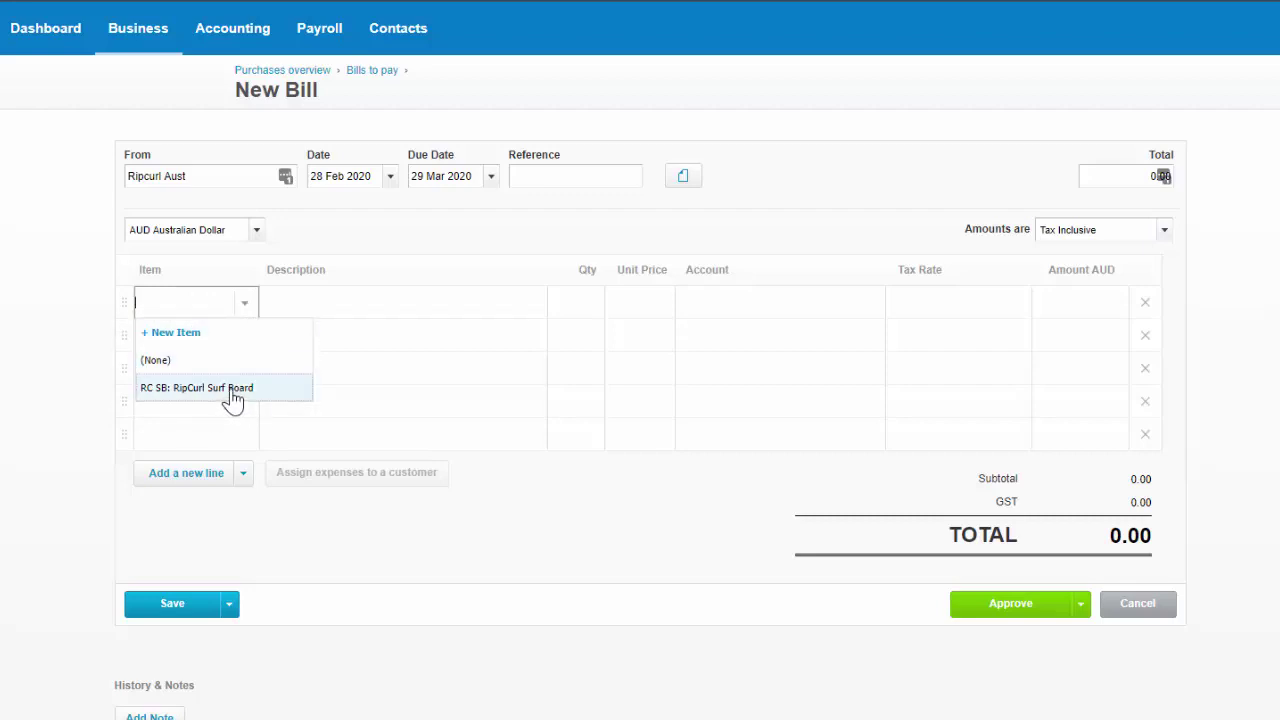
# Bill 4 × RC SB RipCurl Surf Board and approve the 1,320.00 bill.
pyautogui.click(232, 388)
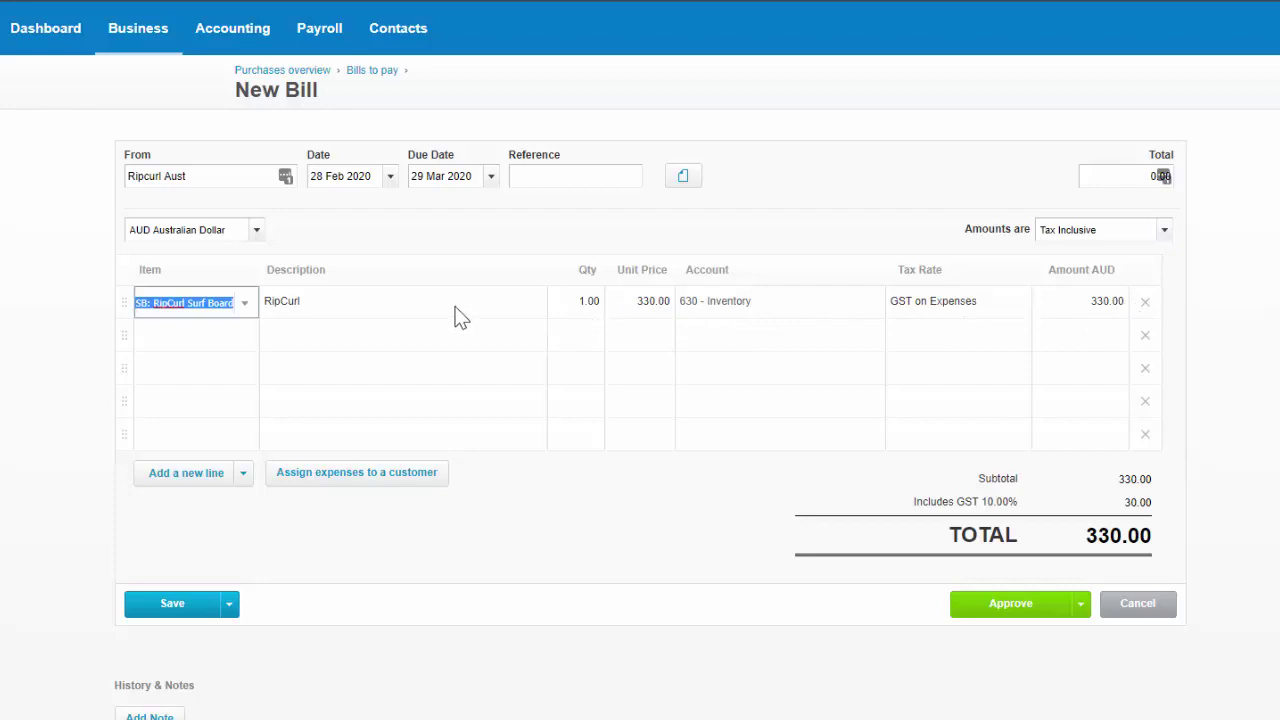
pyautogui.click(355, 305)
pyautogui.click(281, 311)
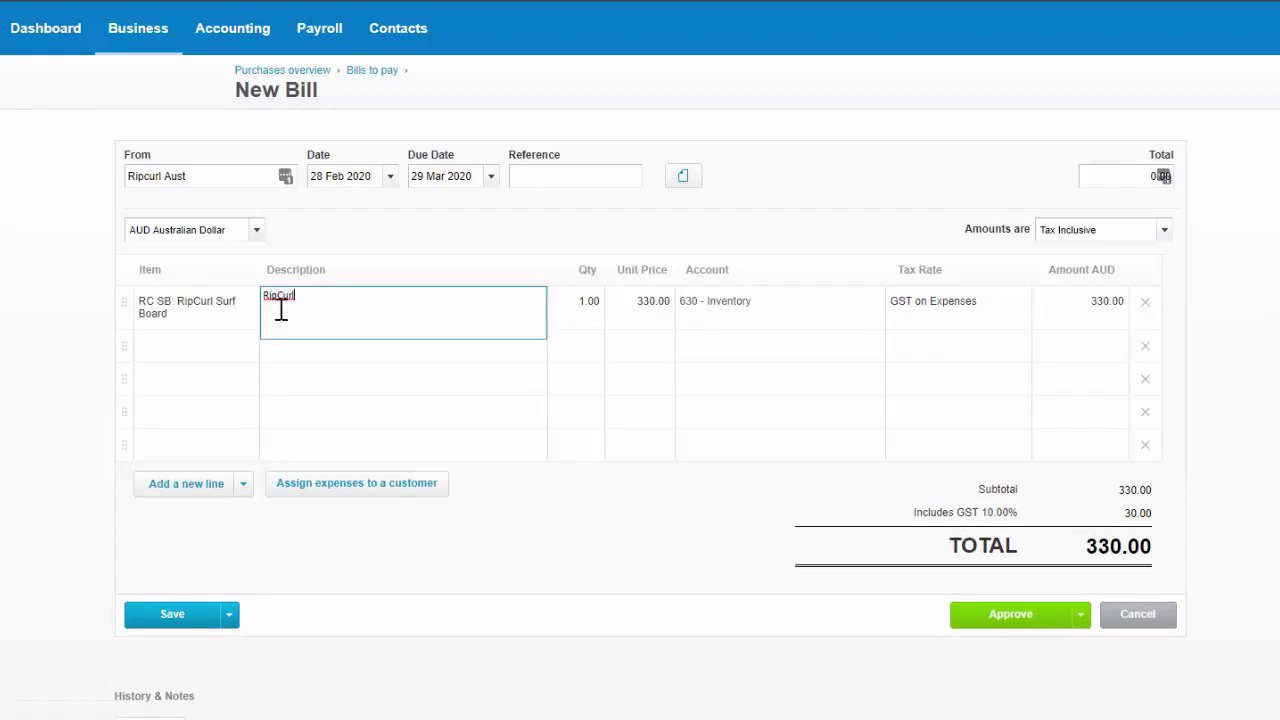
pyautogui.press('Tab')
pyautogui.write('4')
pyautogui.press('Tab')
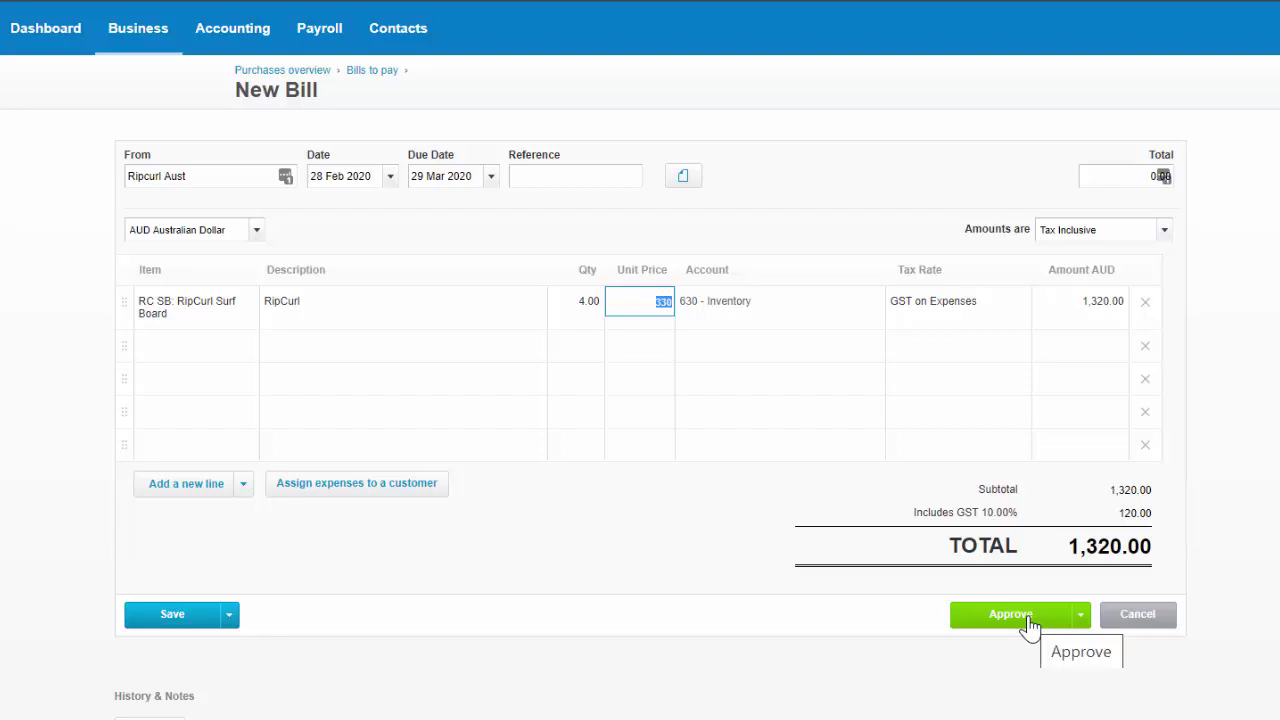
pyautogui.click(1030, 624)
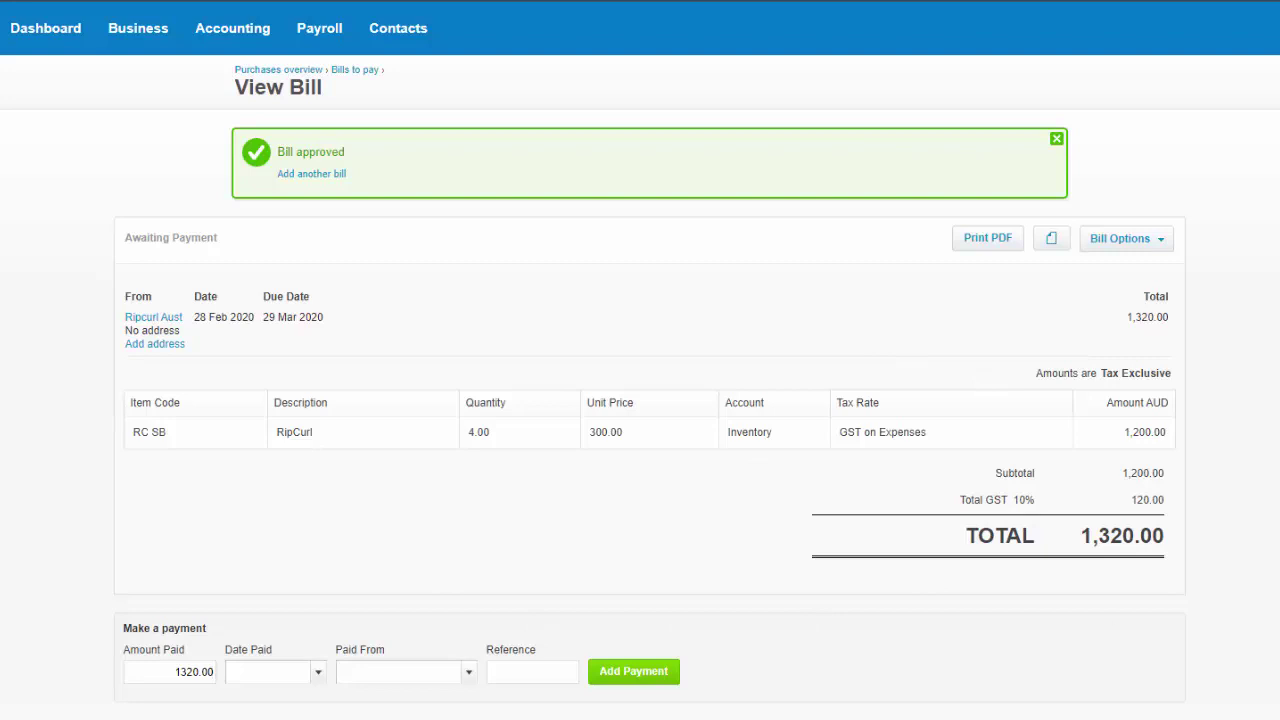
# Enter the bill payment: 28 Feb 2020, paid from Cash at Bank, reference 'Rec 001'.
pyautogui.click(318, 674)
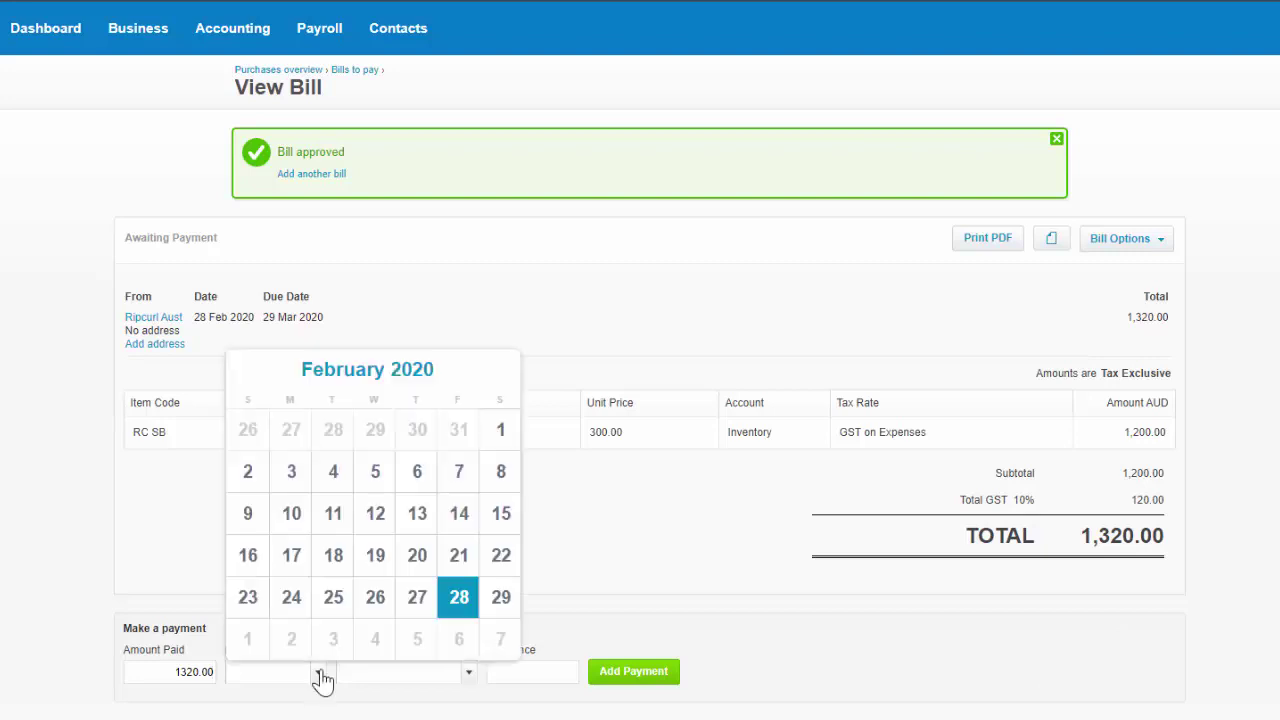
pyautogui.click(476, 600)
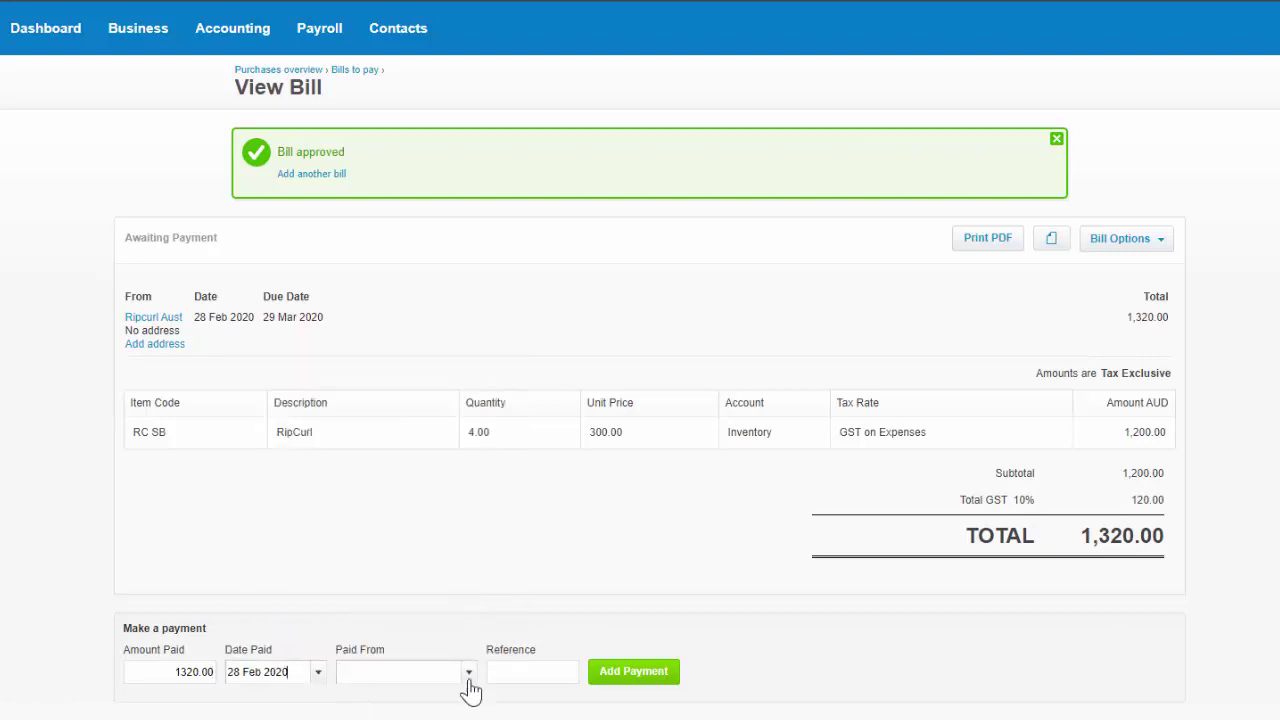
pyautogui.click(468, 673)
pyautogui.scroll(-2, 529, 649)
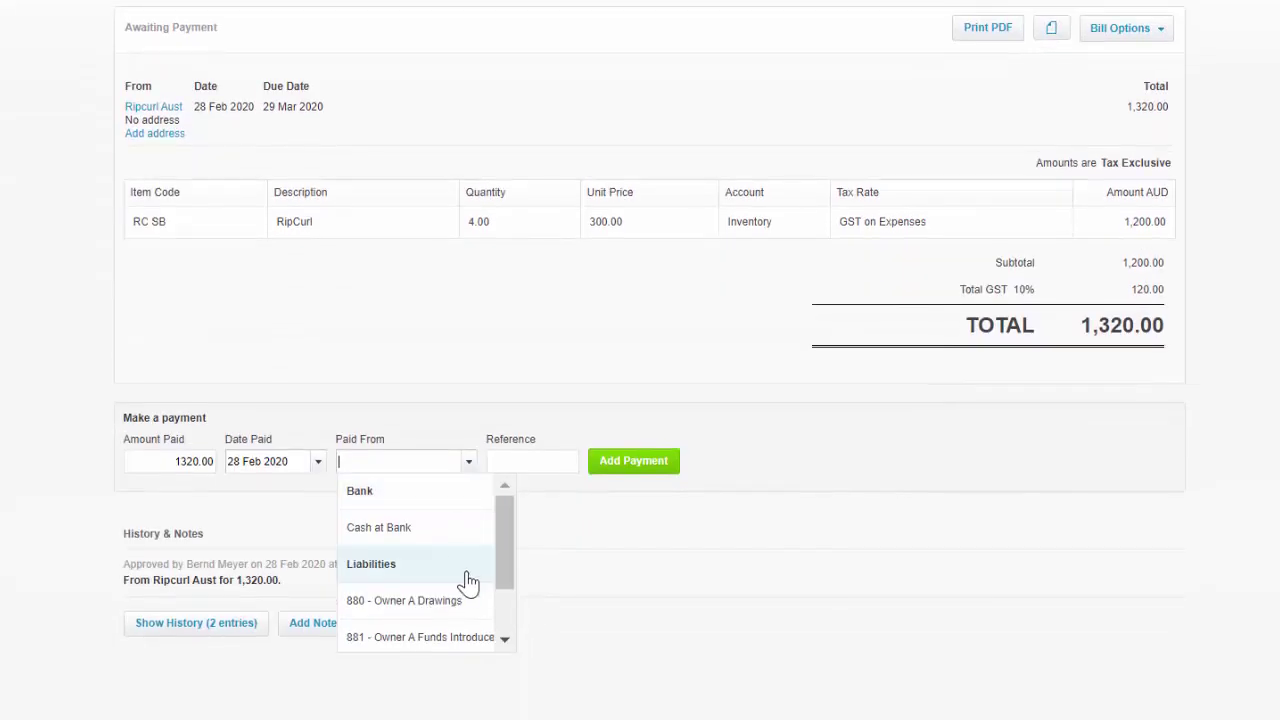
pyautogui.click(443, 537)
pyautogui.click(543, 461)
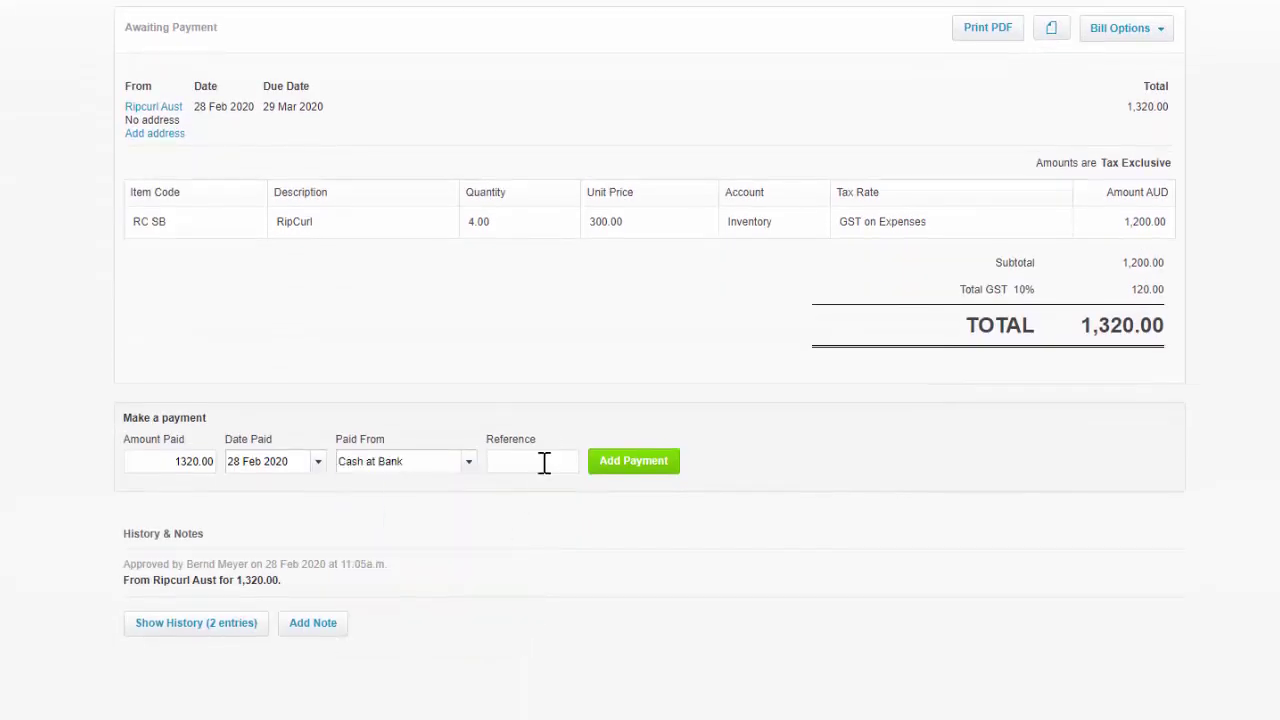
pyautogui.write('Rec 001')
pyautogui.scroll(2, 894, 448)
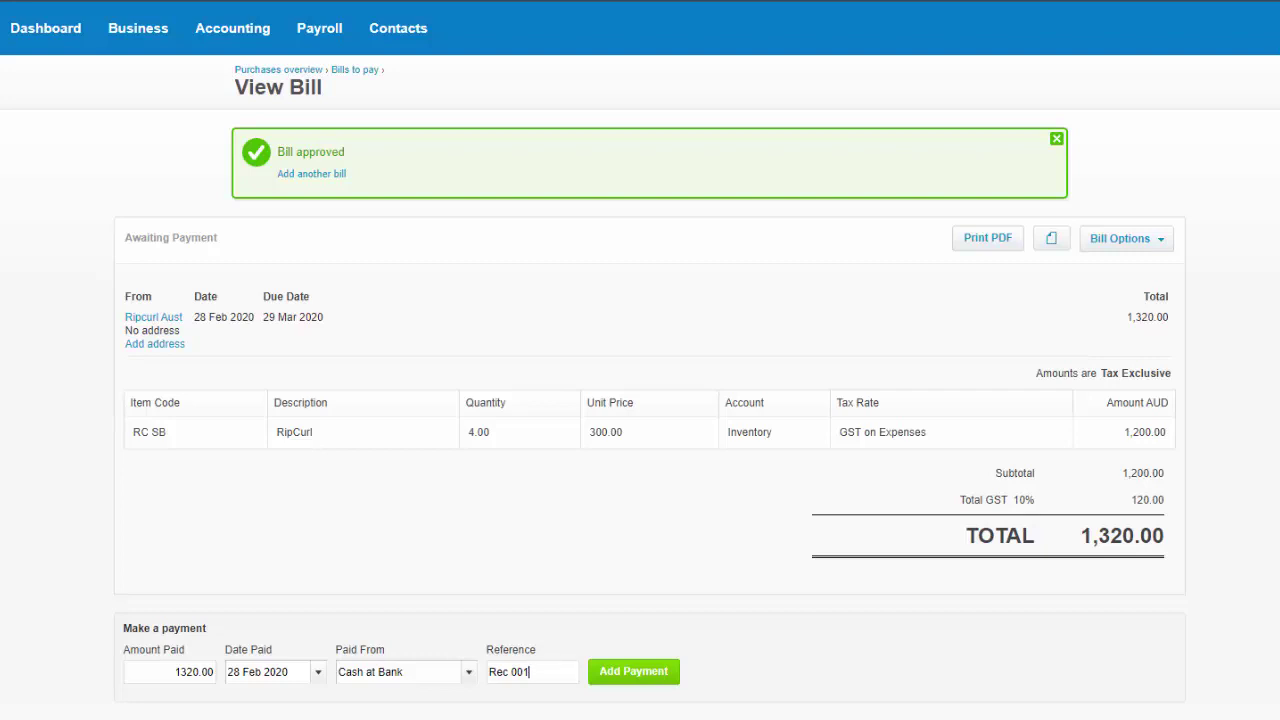
pyautogui.click(1274, 28)
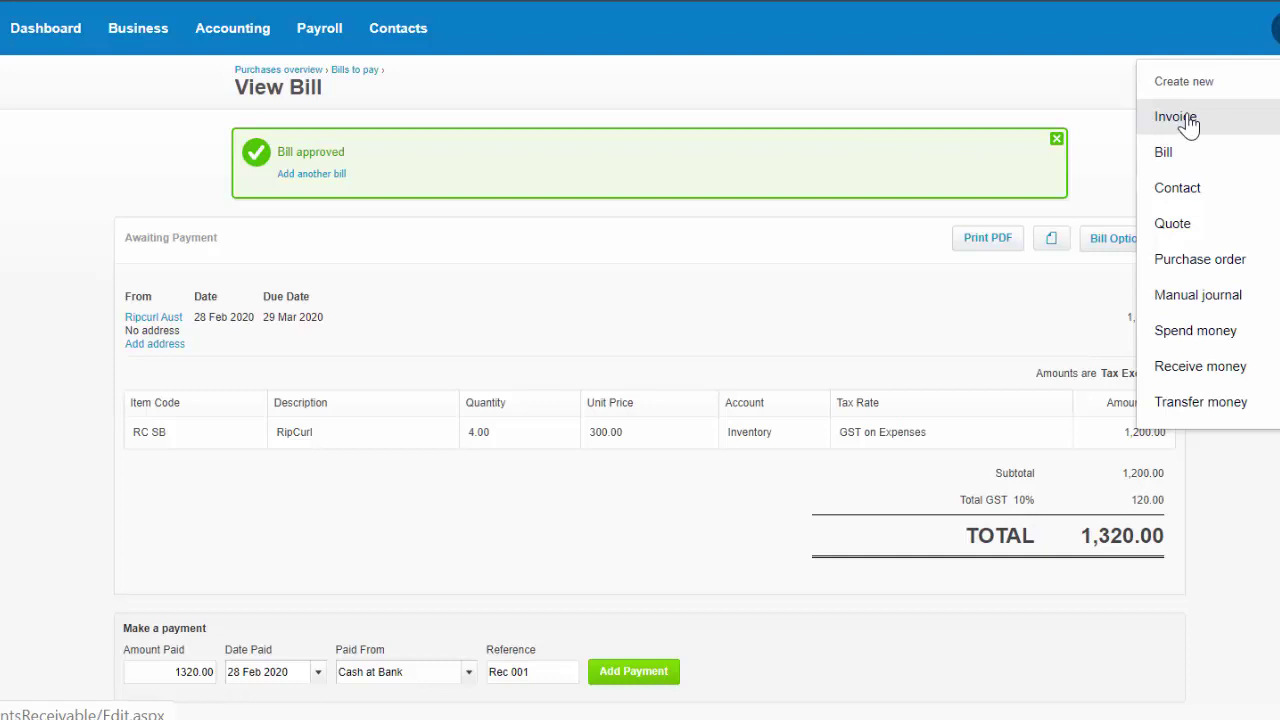
# Start a new invoice to new contact 'Cash sale', dated and due 28 Feb 2020.
pyautogui.click(1188, 121)
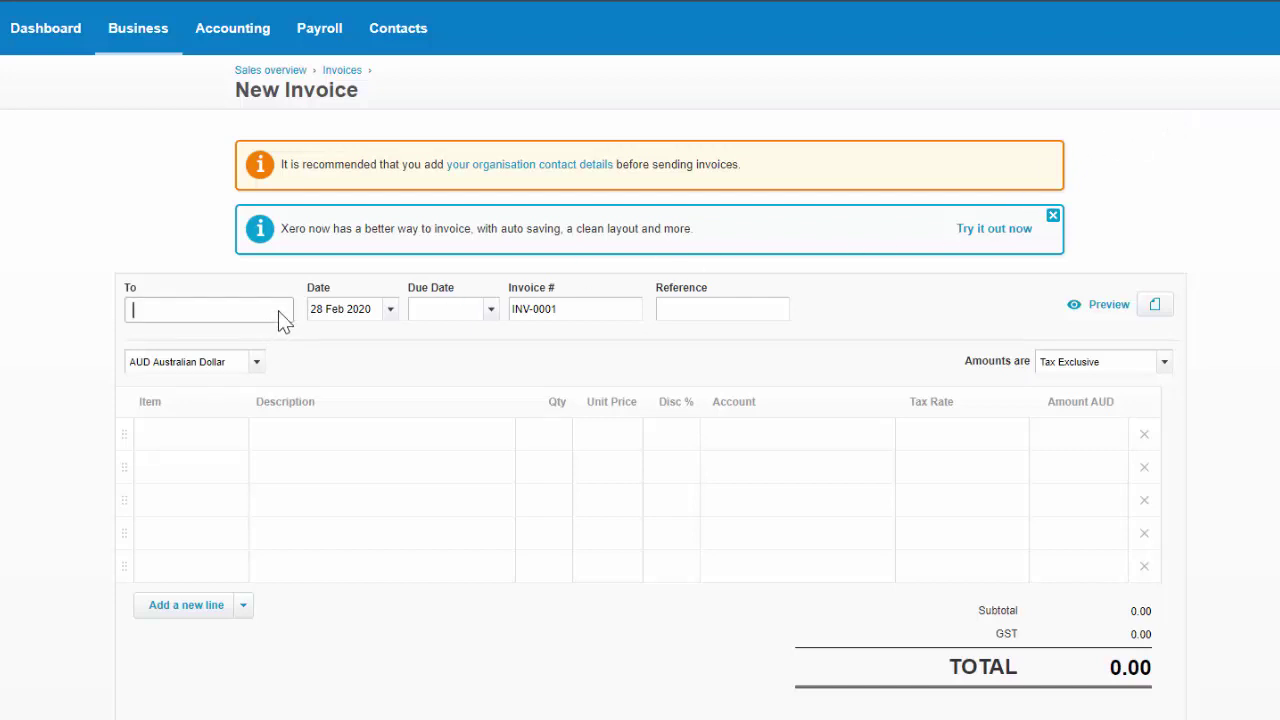
pyautogui.write('Ca')
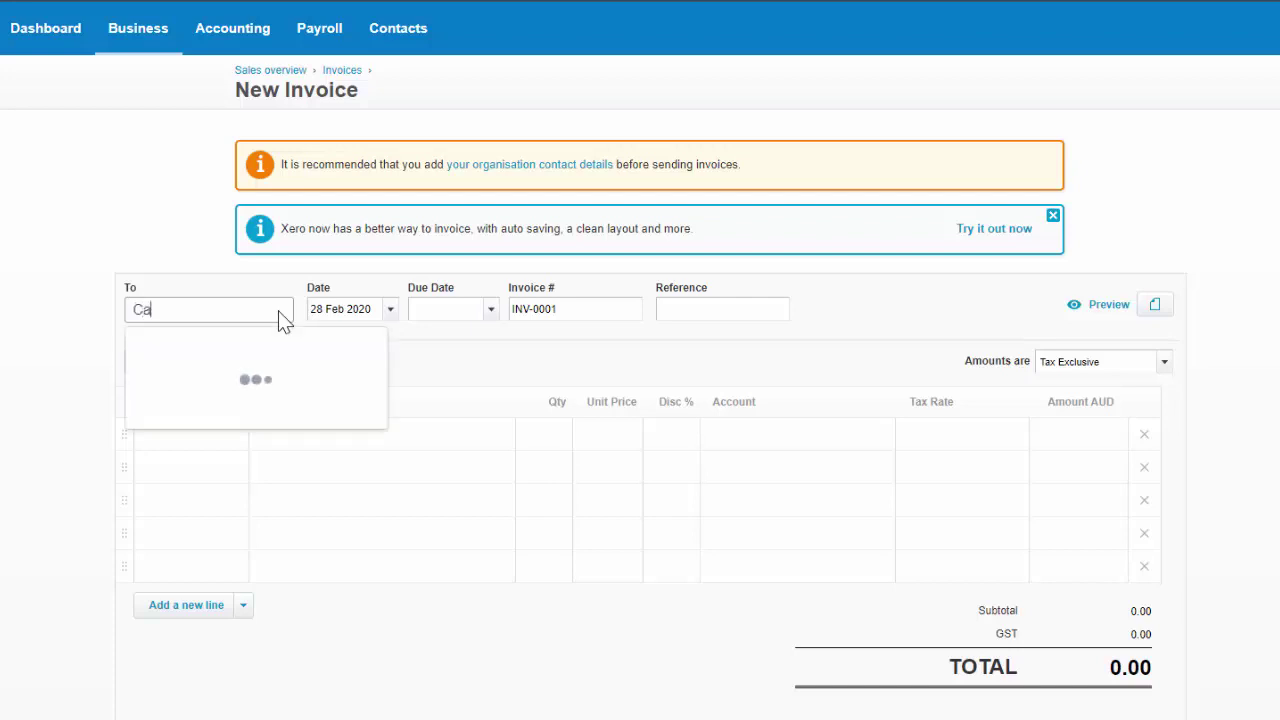
pyautogui.write('sh sale')
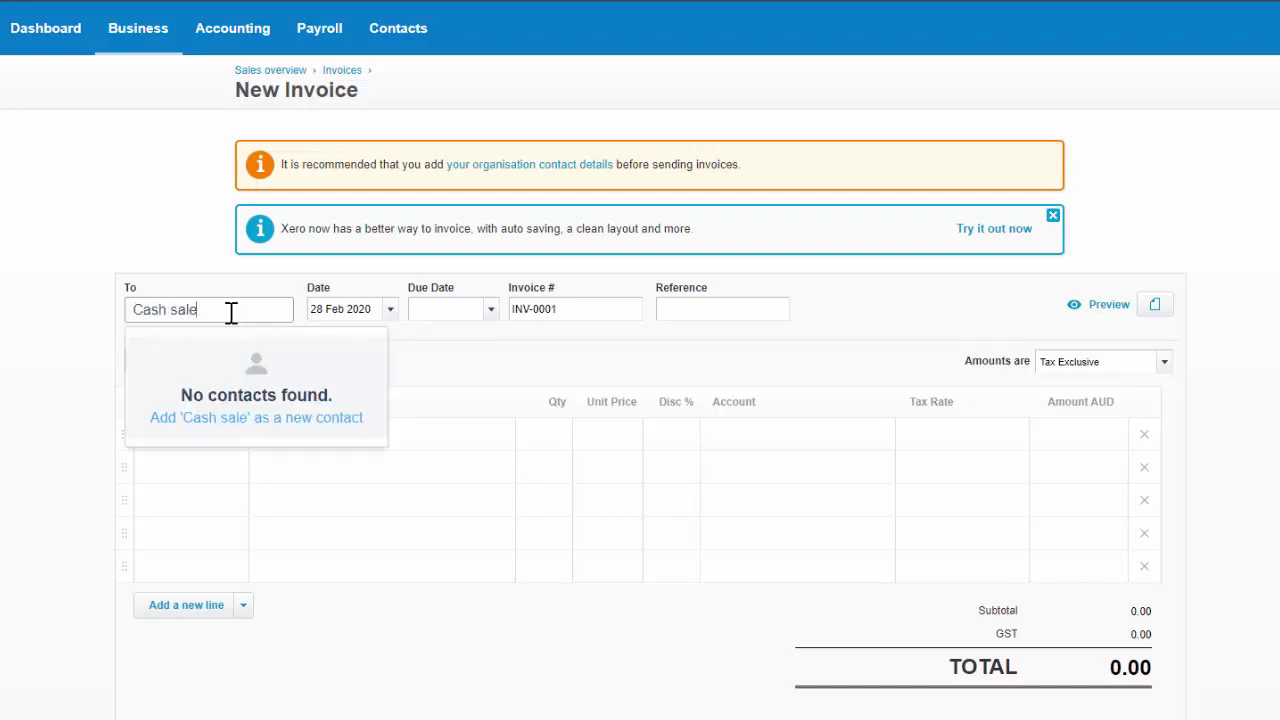
pyautogui.press('Tab')
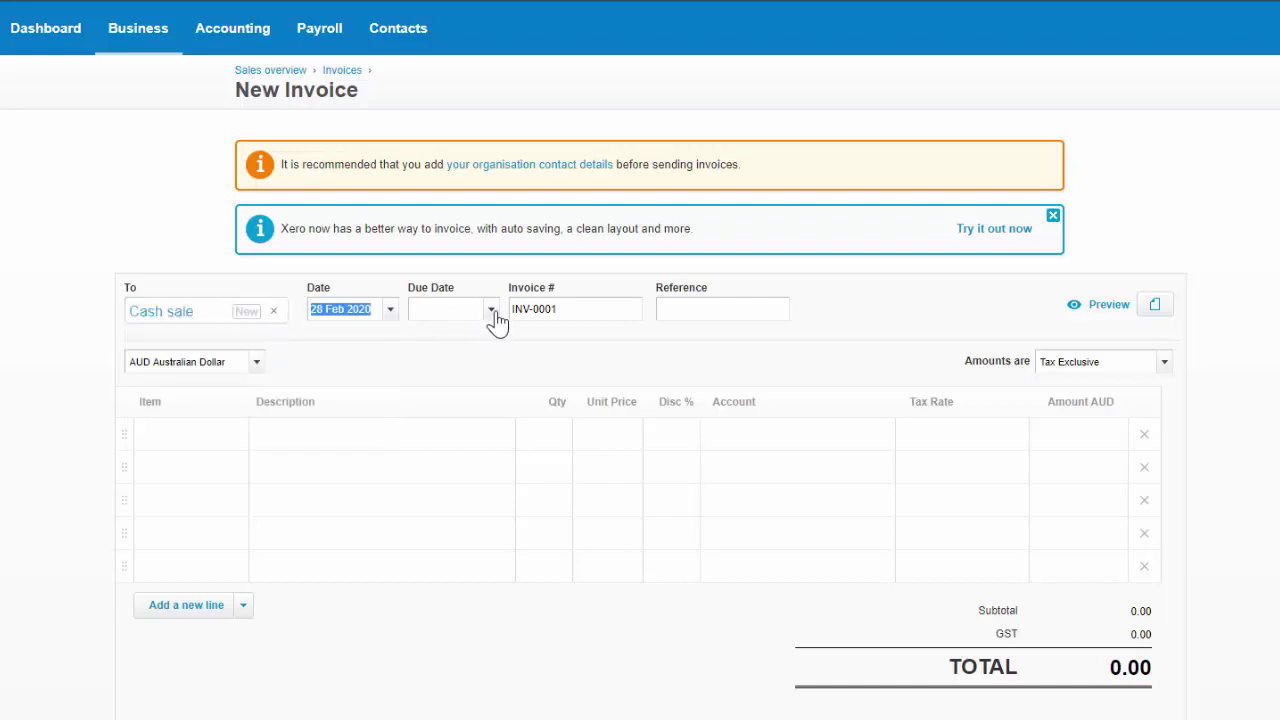
pyautogui.click(490, 310)
pyautogui.click(644, 566)
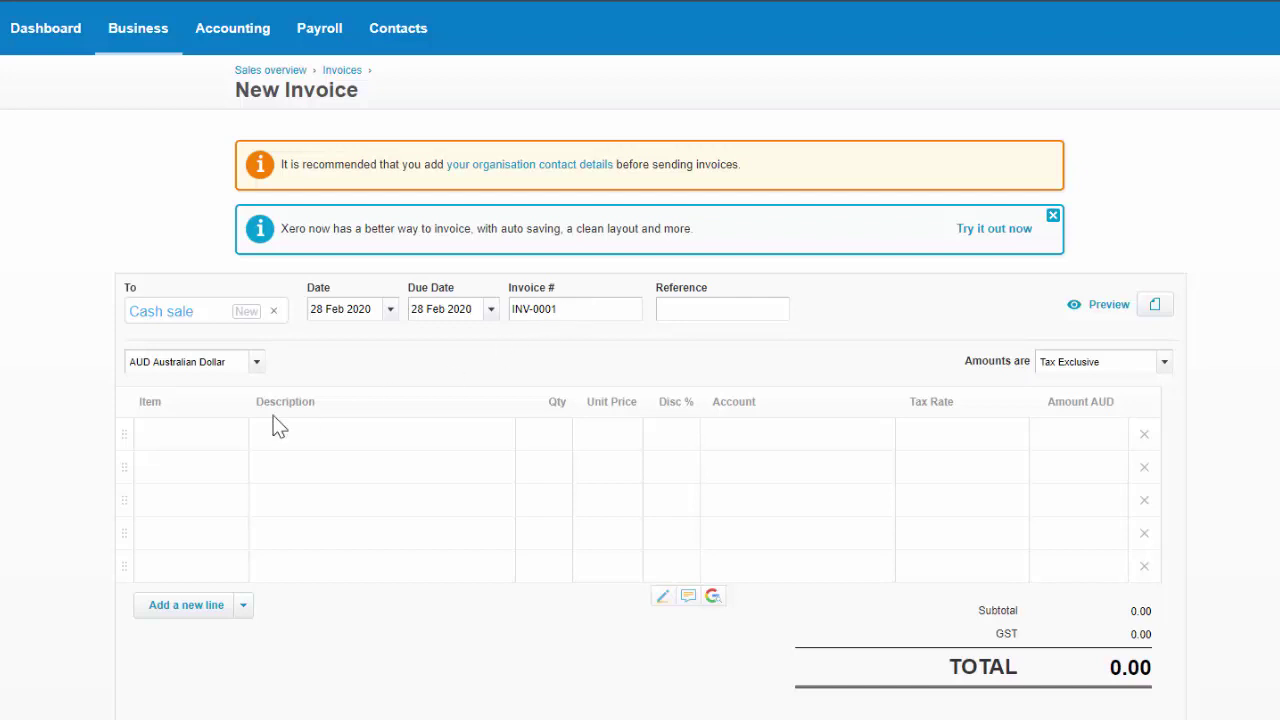
# Add an invoice line for 2 RC SB RipCurl Surf Boards at 660.00, totalling 1,452.00 with GST.
pyautogui.click(212, 440)
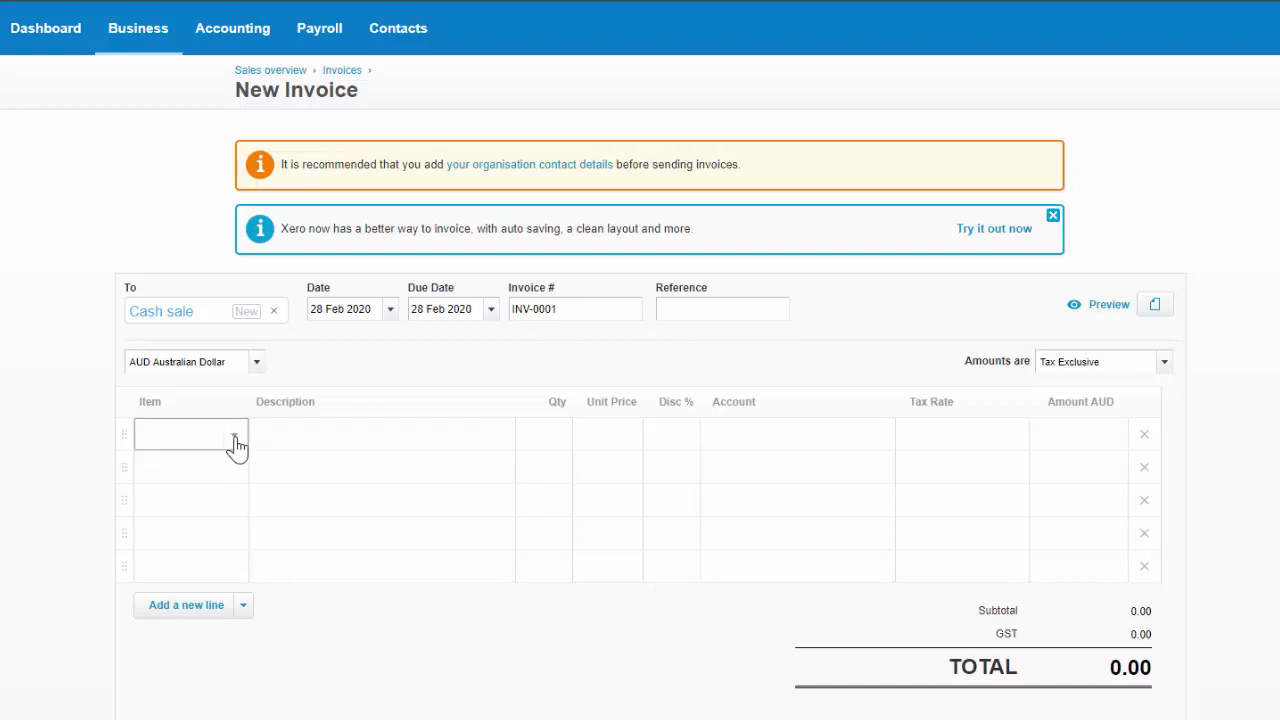
pyautogui.click(235, 440)
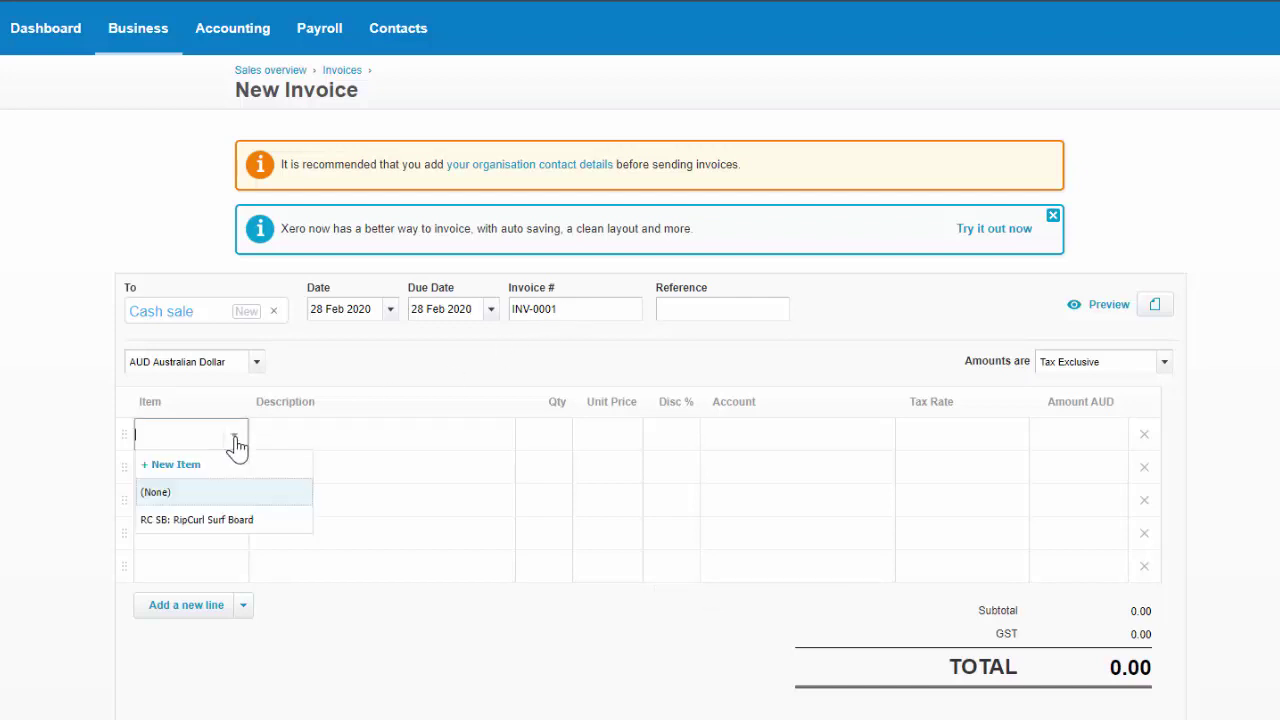
pyautogui.click(238, 531)
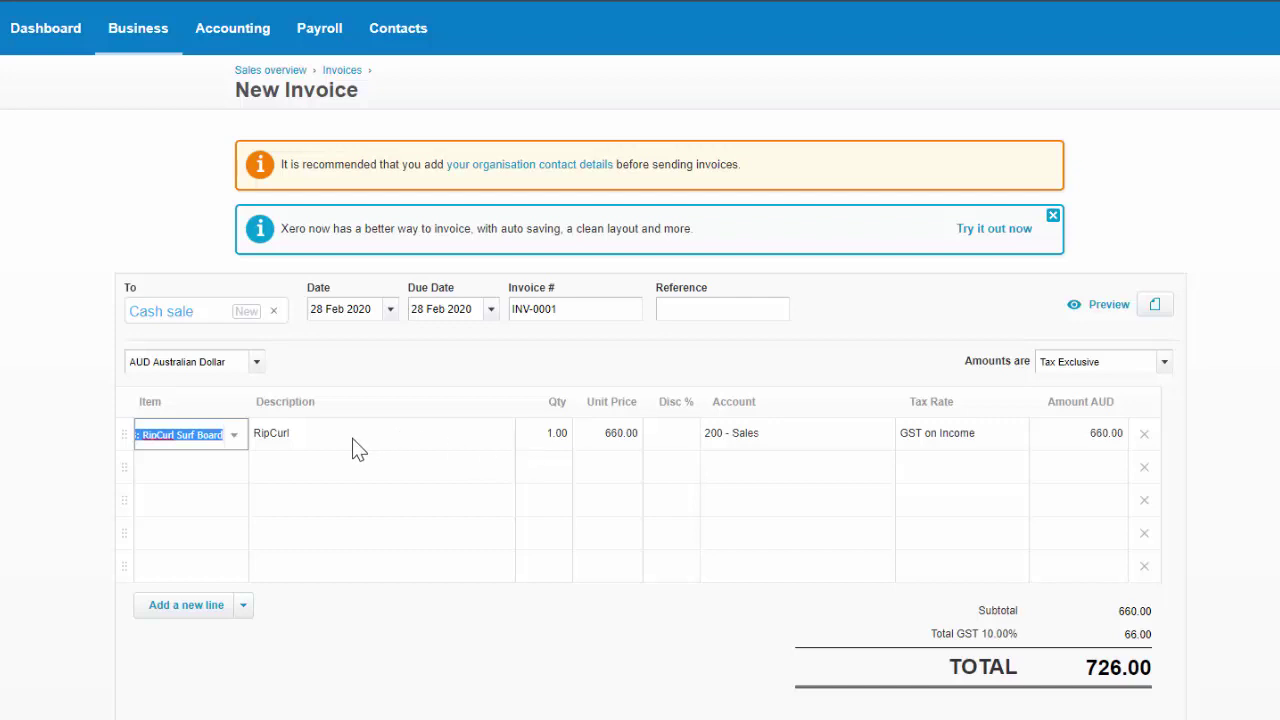
pyautogui.click(545, 434)
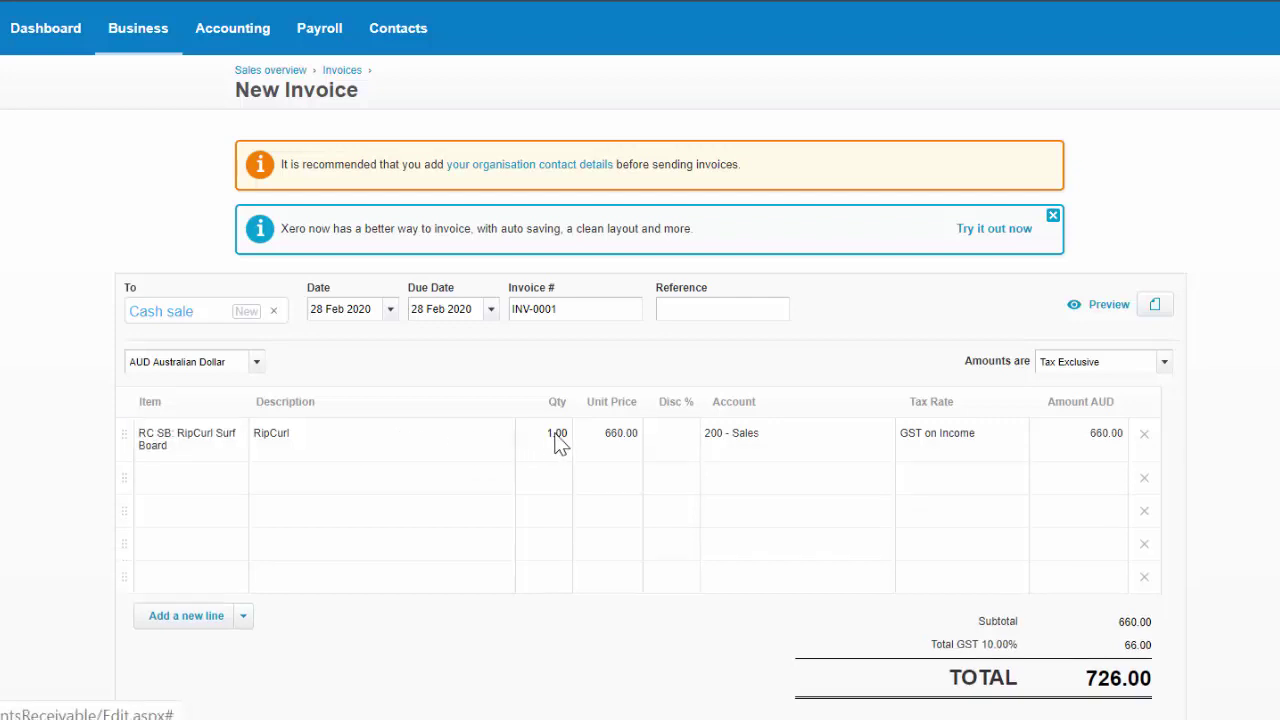
pyautogui.click(548, 440)
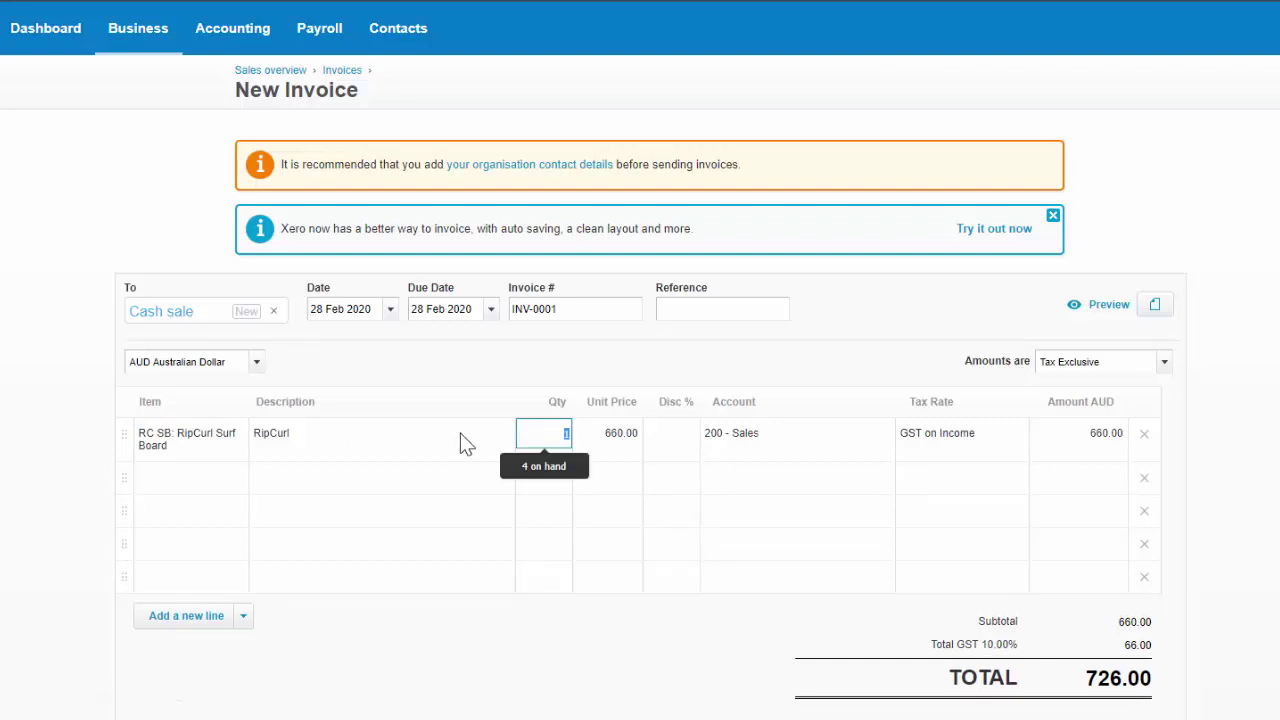
pyautogui.write('2')
pyautogui.press('Tab')
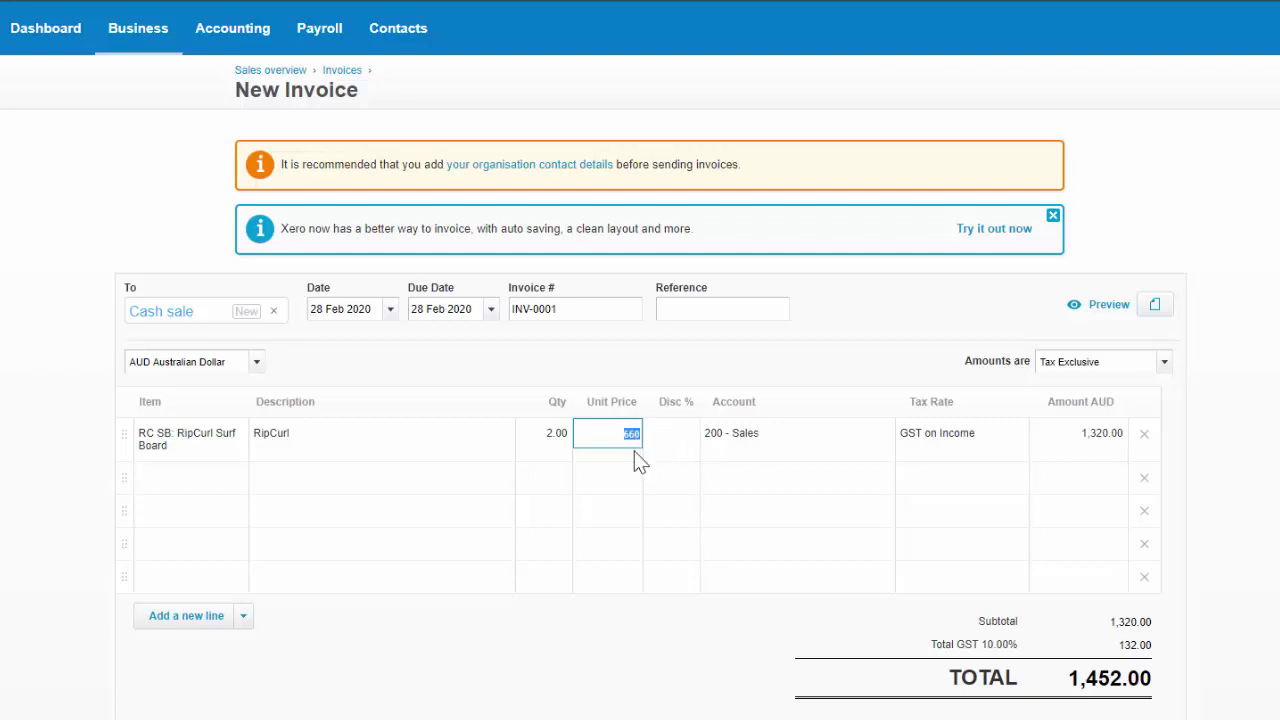
pyautogui.click(657, 449)
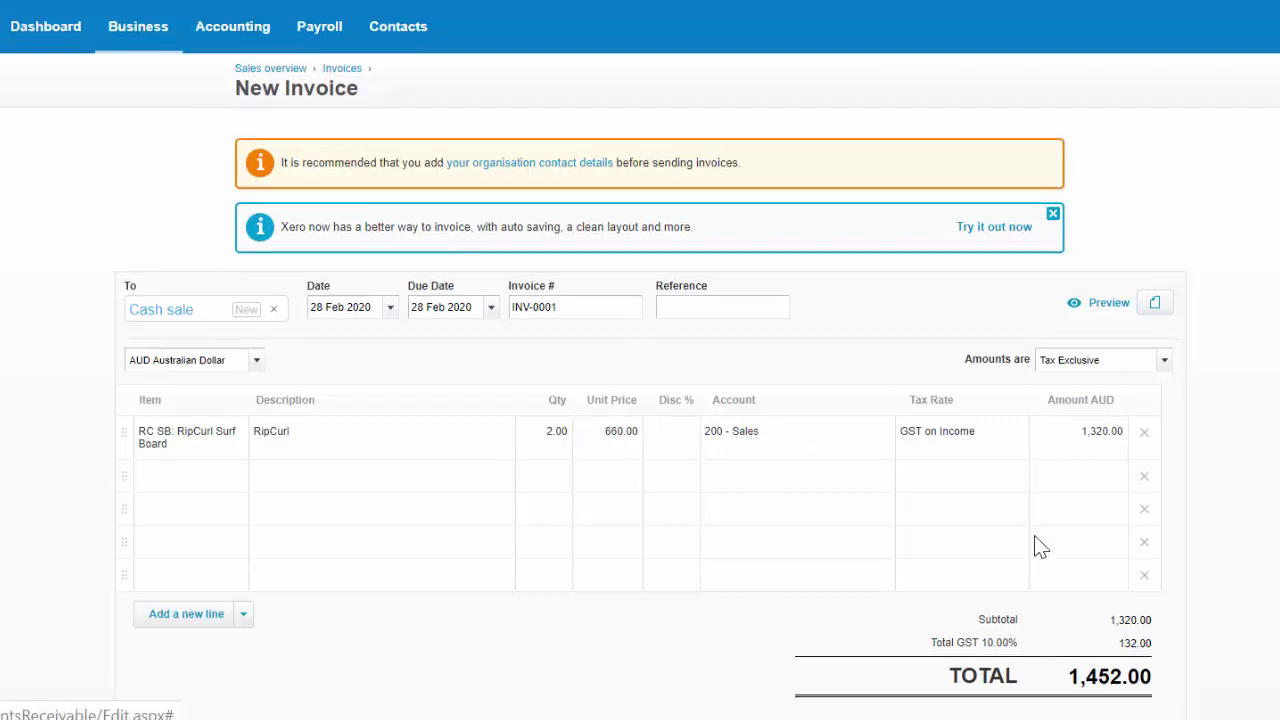
# Approve invoice INV-0001.
pyautogui.scroll(-2, 1035, 545)
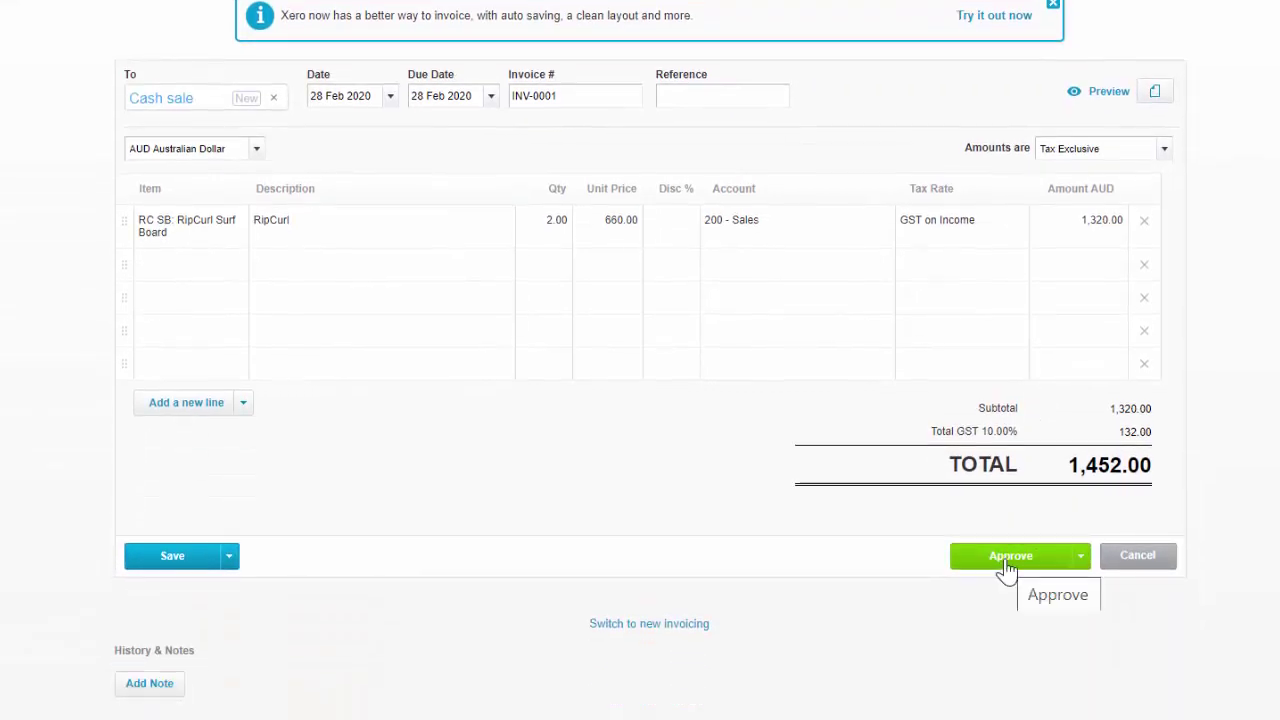
pyautogui.click(1005, 562)
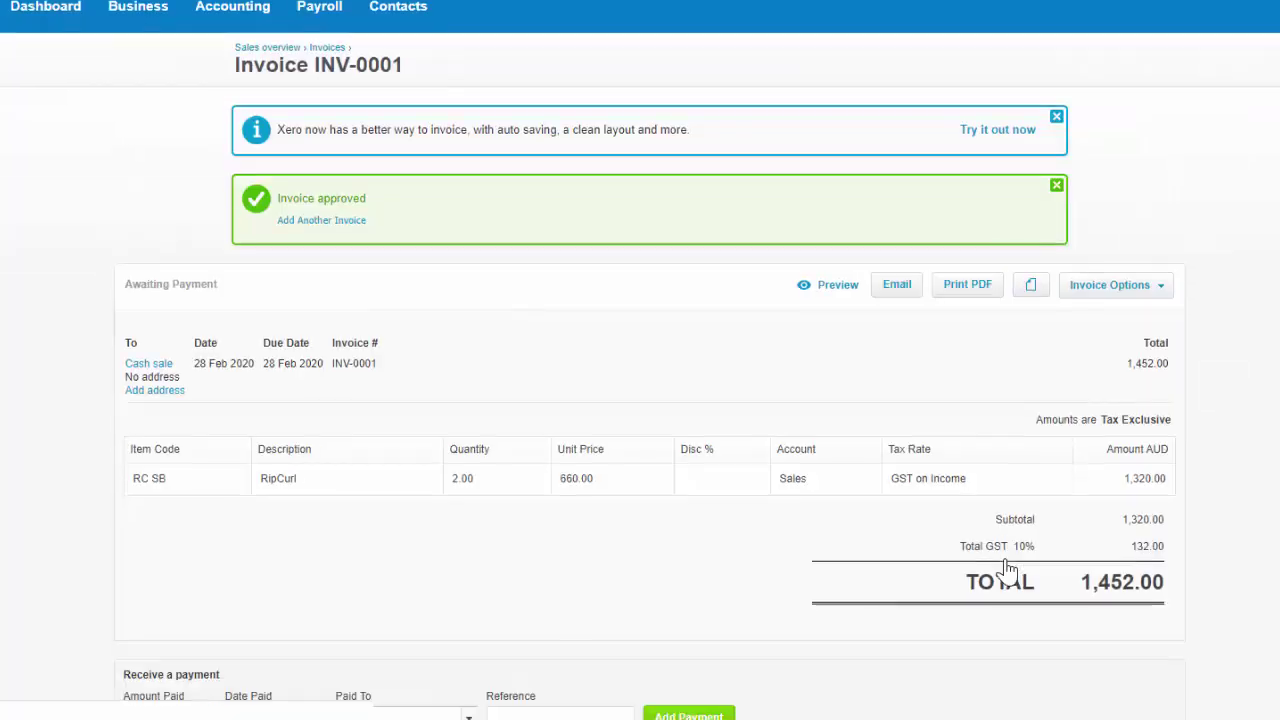
pyautogui.scroll(-3, 743, 569)
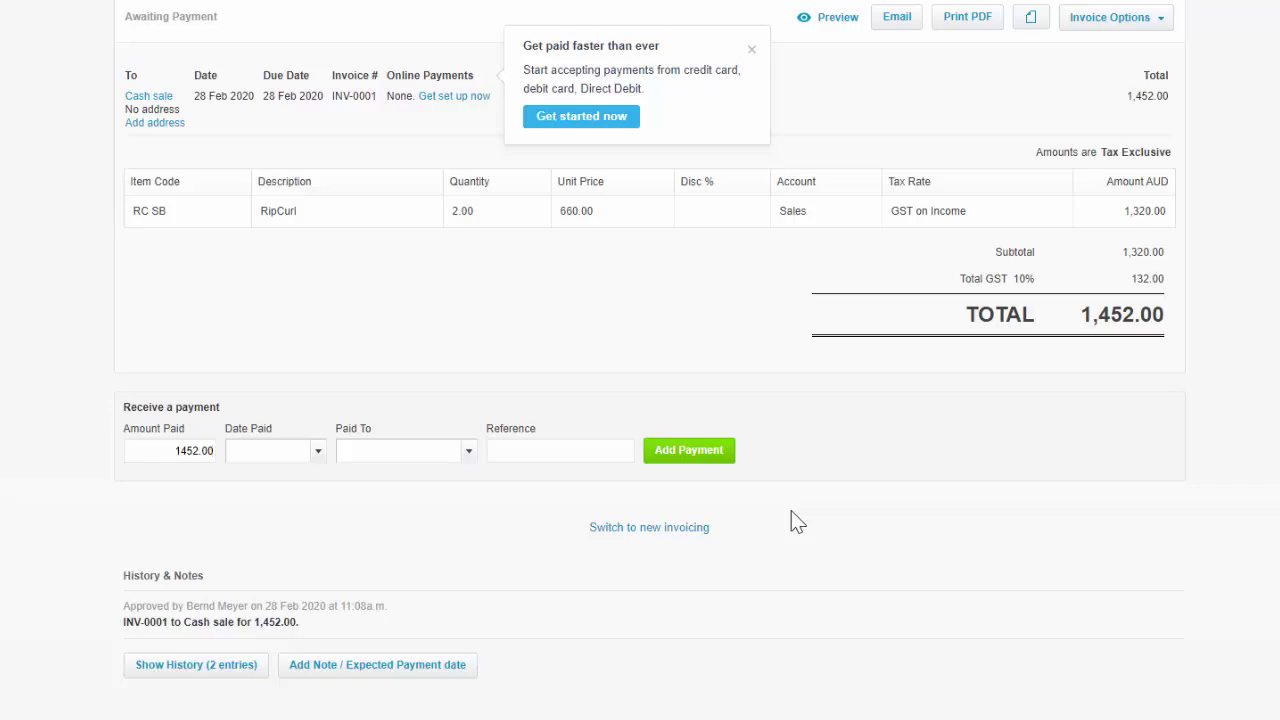
# Enter a 28 Feb 2020 receipt into Cash at Bank with reference Rec 002 and add the payment.
pyautogui.scroll(3, 460, 355)
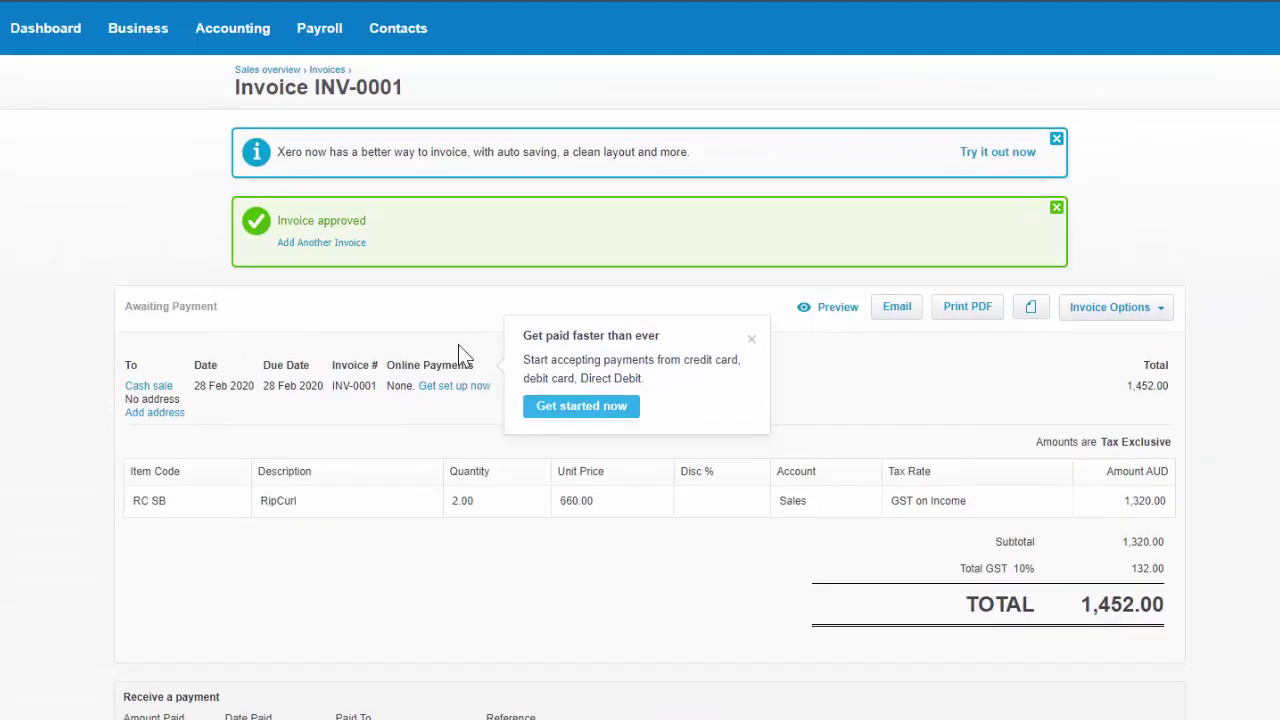
pyautogui.scroll(-4, 460, 355)
pyautogui.click(317, 397)
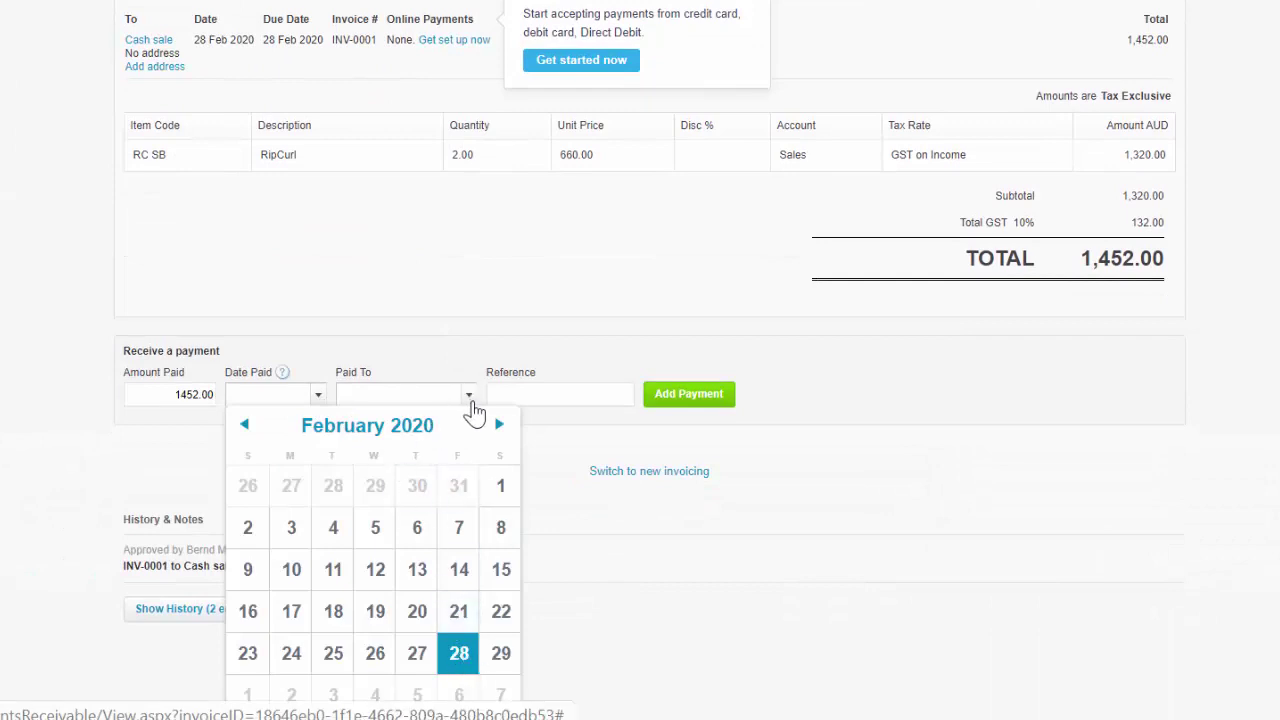
pyautogui.click(458, 650)
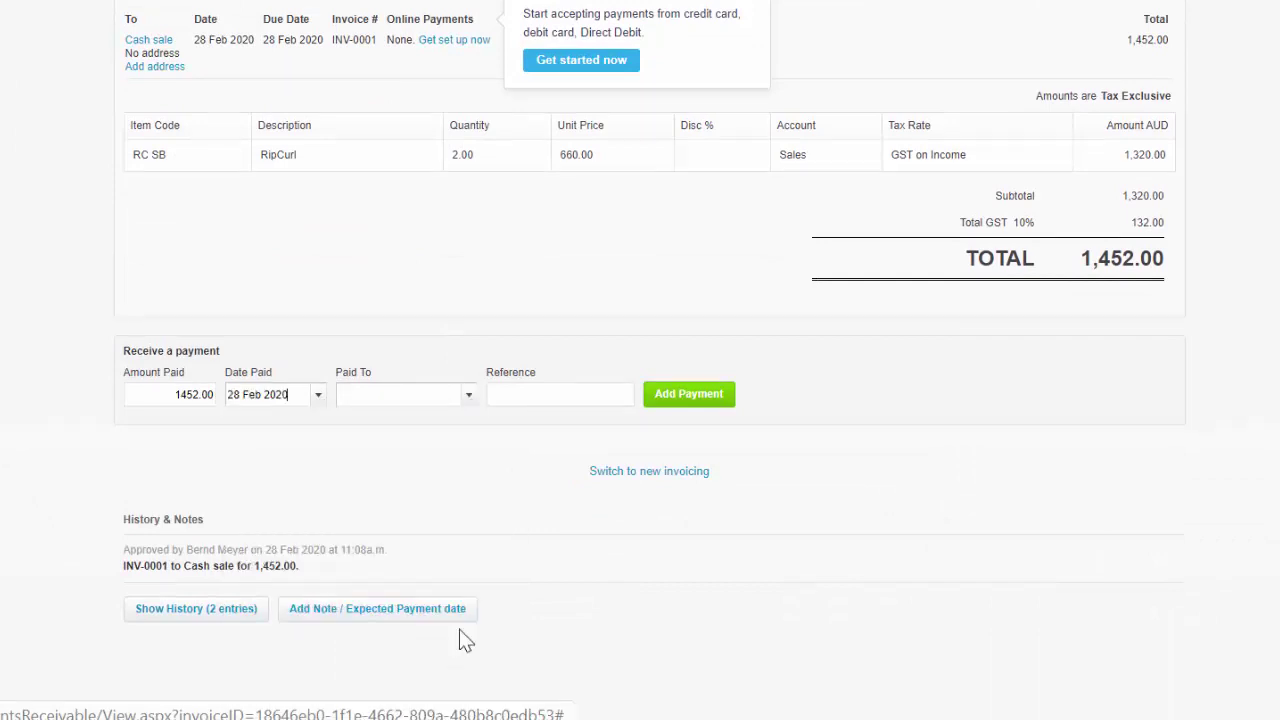
pyautogui.click(470, 396)
pyautogui.click(406, 460)
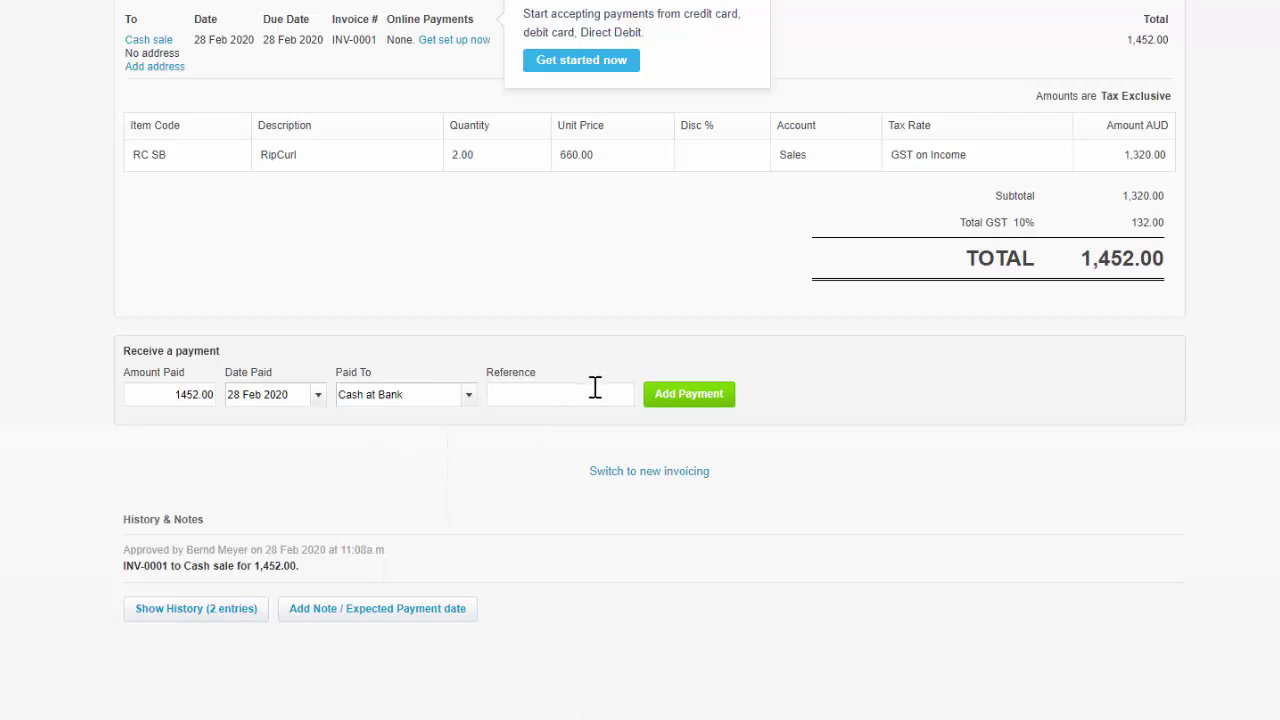
pyautogui.click(595, 389)
pyautogui.write('Rec 002')
pyautogui.click(689, 396)
pyautogui.scroll(3, 778, 485)
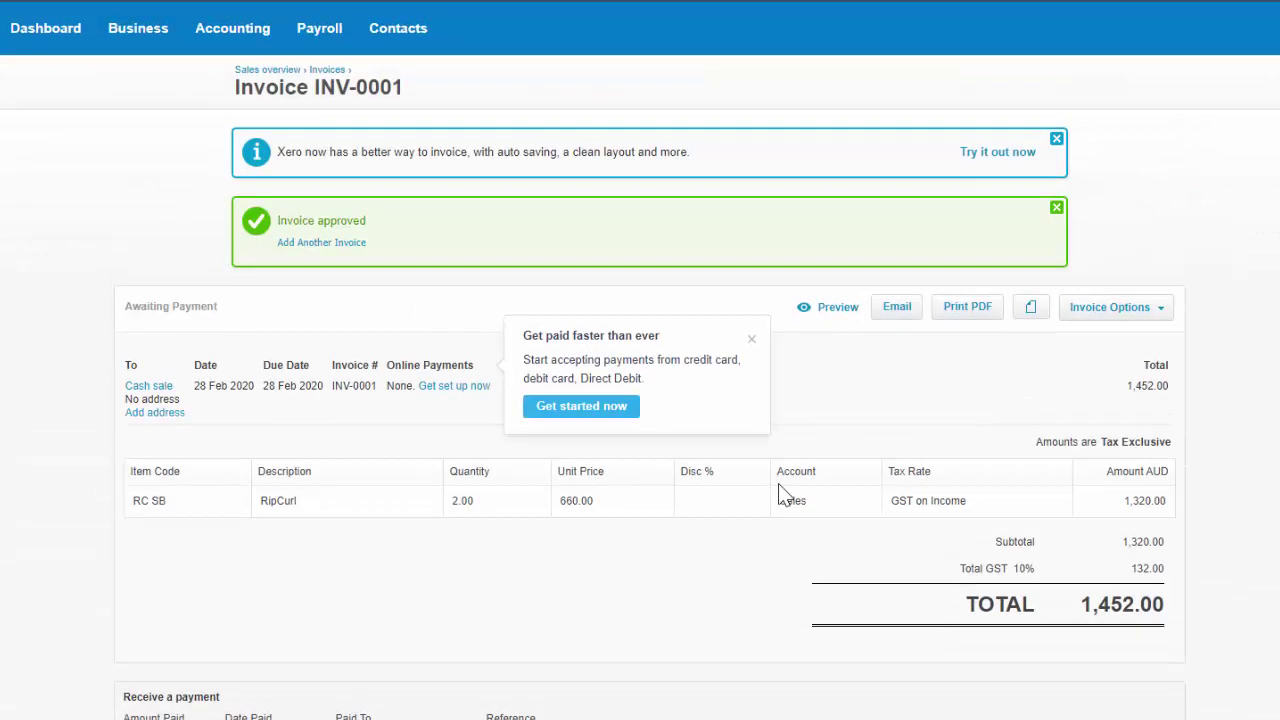
# From the dashboard's Invoices owed to you chart, list this week's Awaiting Payment invoices.
pyautogui.click(52, 40)
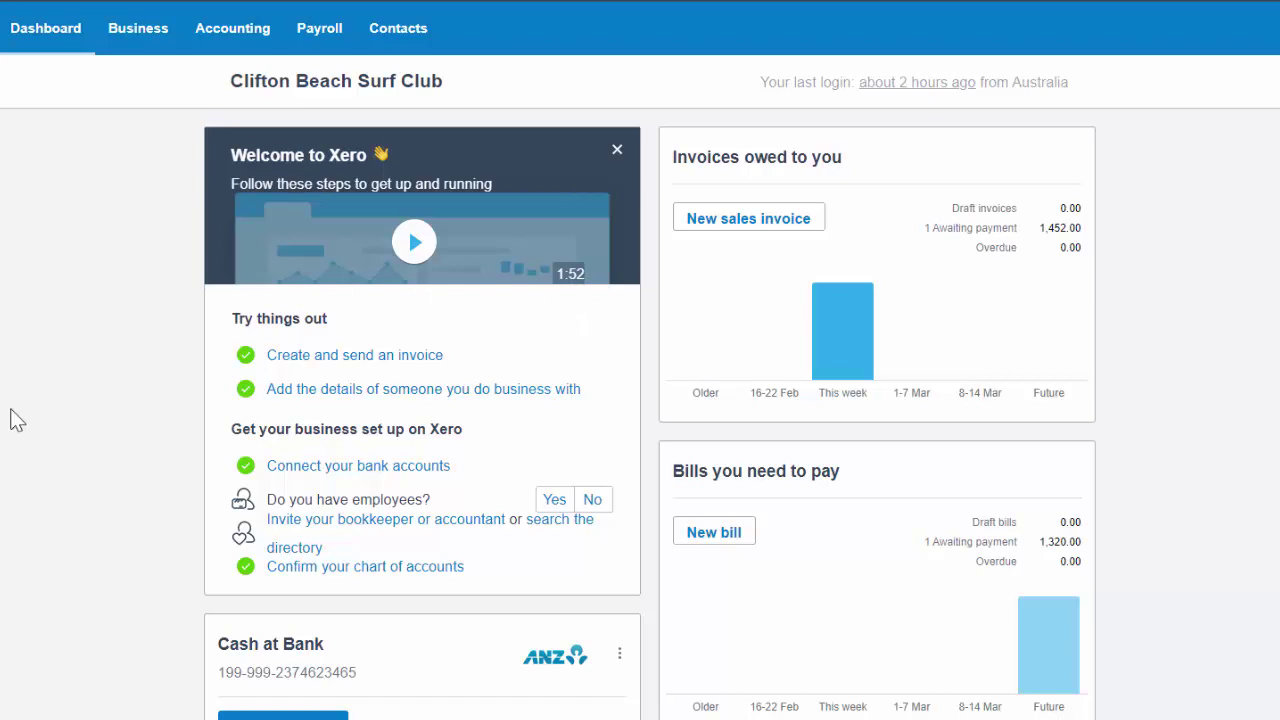
pyautogui.moveTo(855, 352)
pyautogui.moveTo(1052, 662)
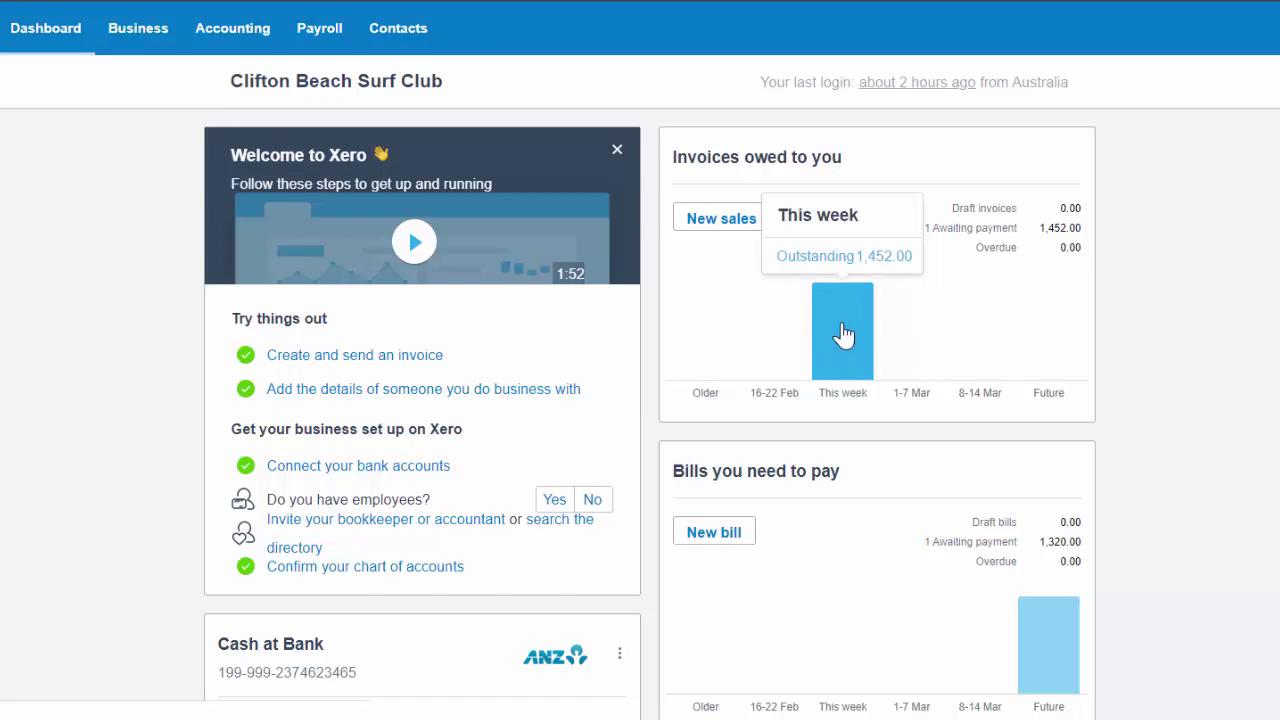
pyautogui.click(843, 335)
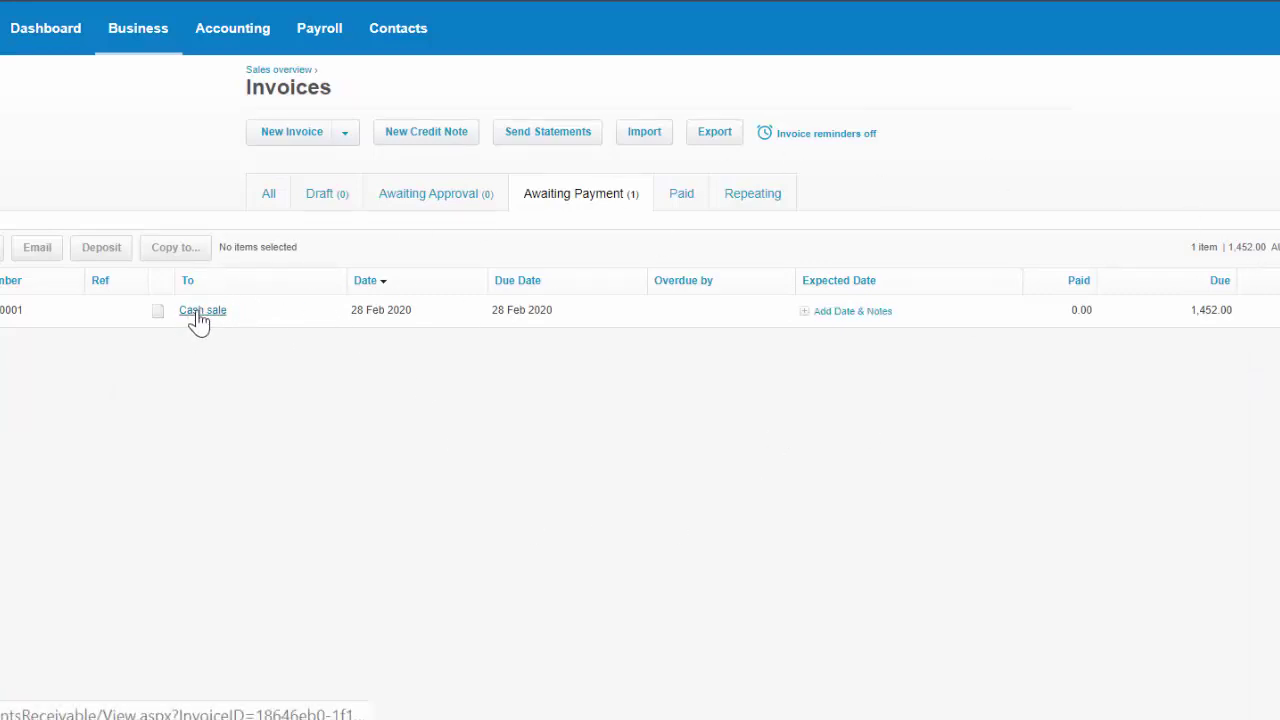
# Record the 1,452.00 Cash sale payment on 28 Feb 2020 into Cash at Bank, reference Rec 002.
pyautogui.click(199, 316)
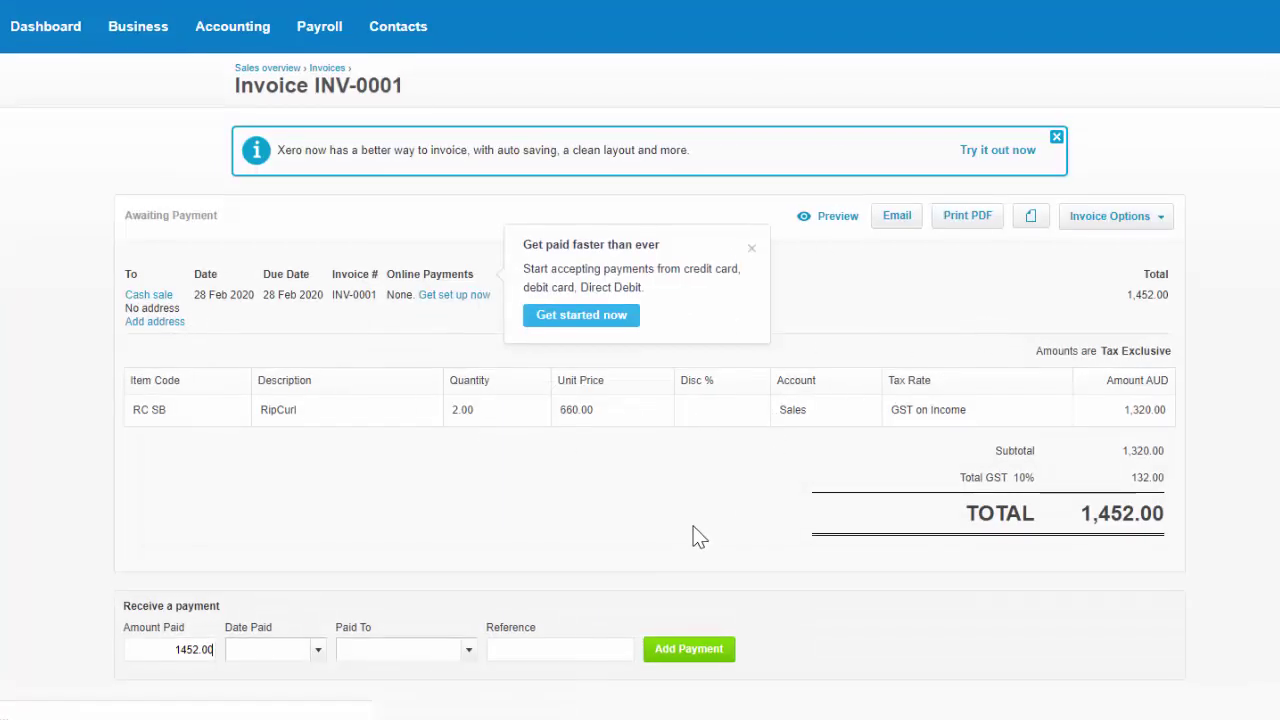
pyautogui.scroll(-2, 694, 534)
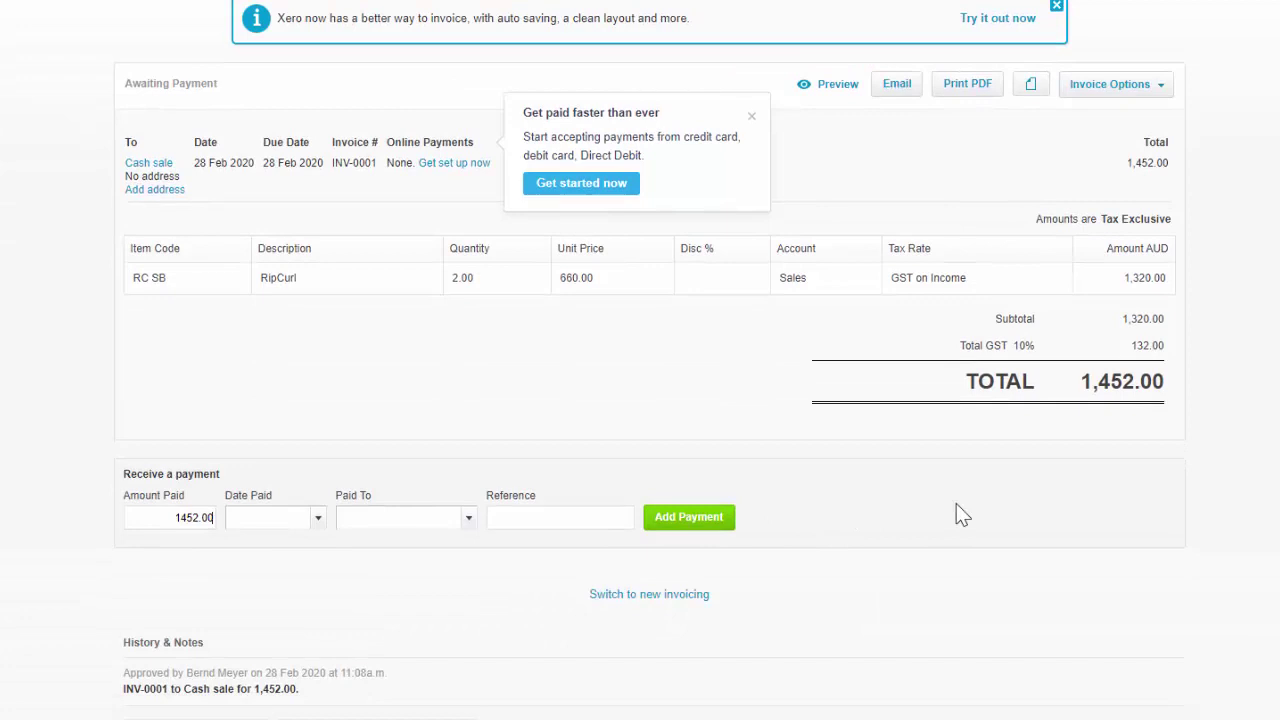
pyautogui.click(316, 524)
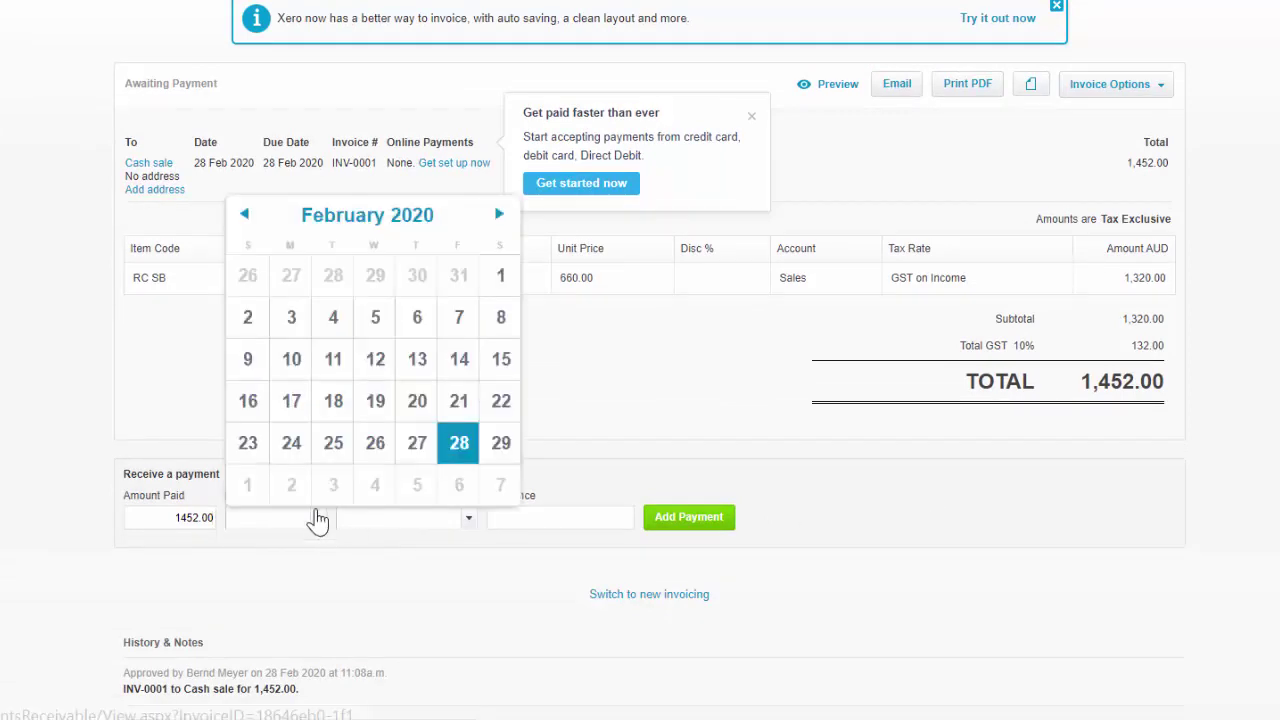
pyautogui.click(452, 444)
pyautogui.click(469, 524)
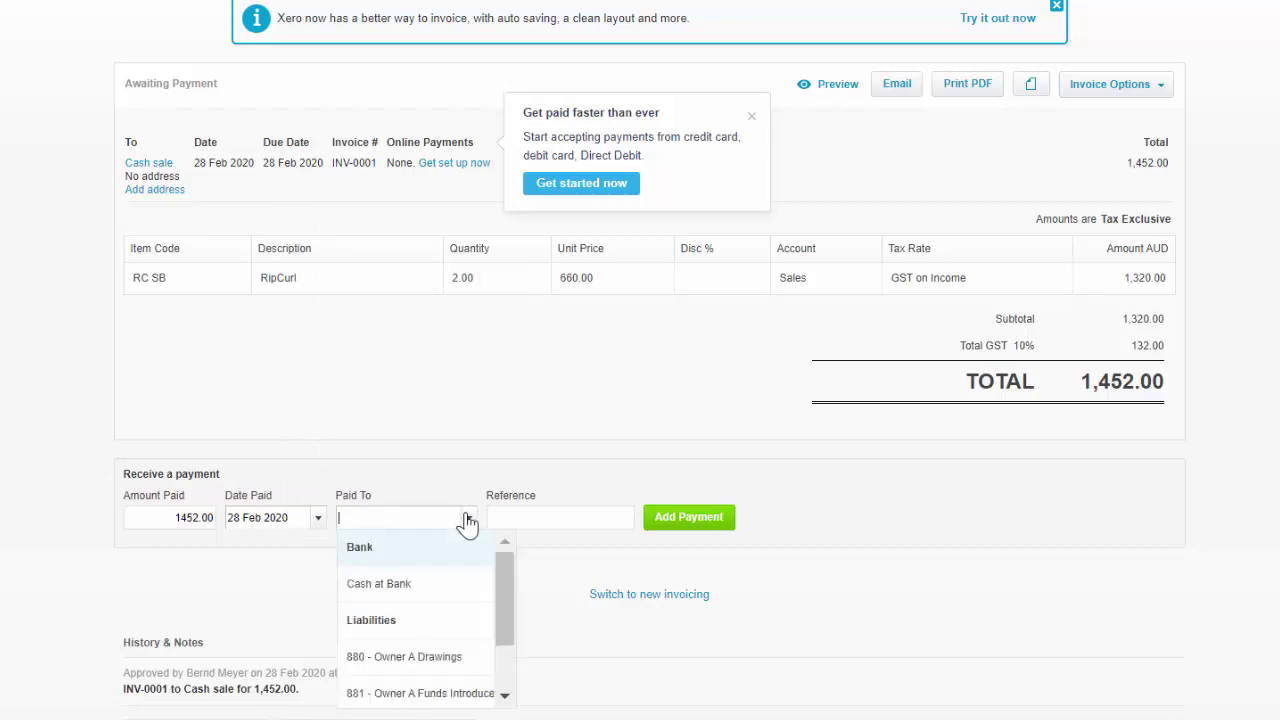
pyautogui.click(420, 594)
pyautogui.click(542, 516)
pyautogui.write('Rec')
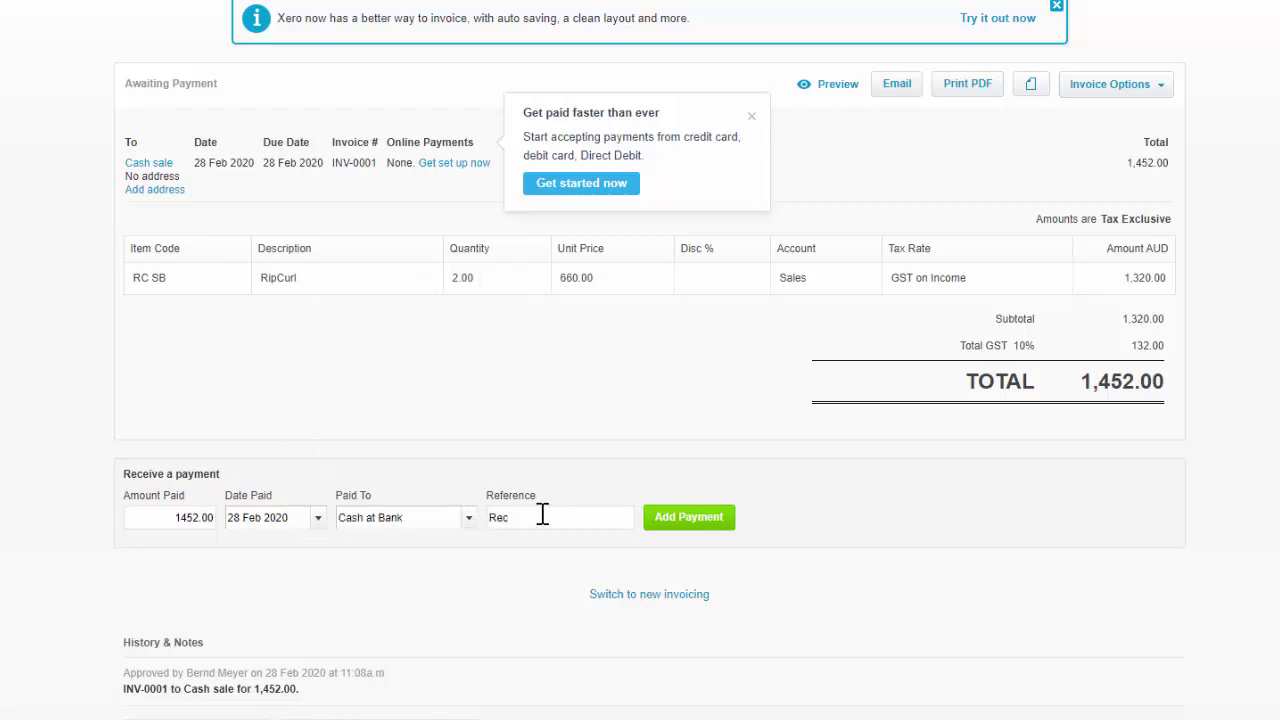
pyautogui.write(' 002')
pyautogui.click(689, 519)
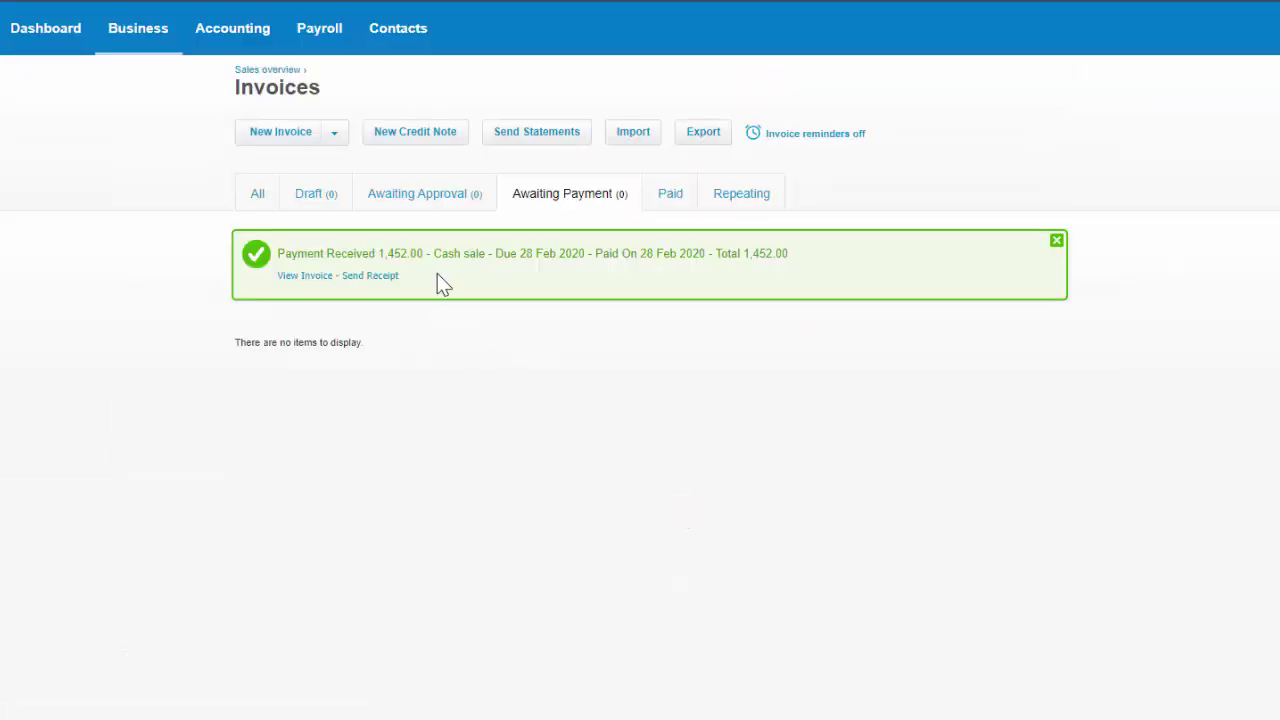
pyautogui.click(19, 31)
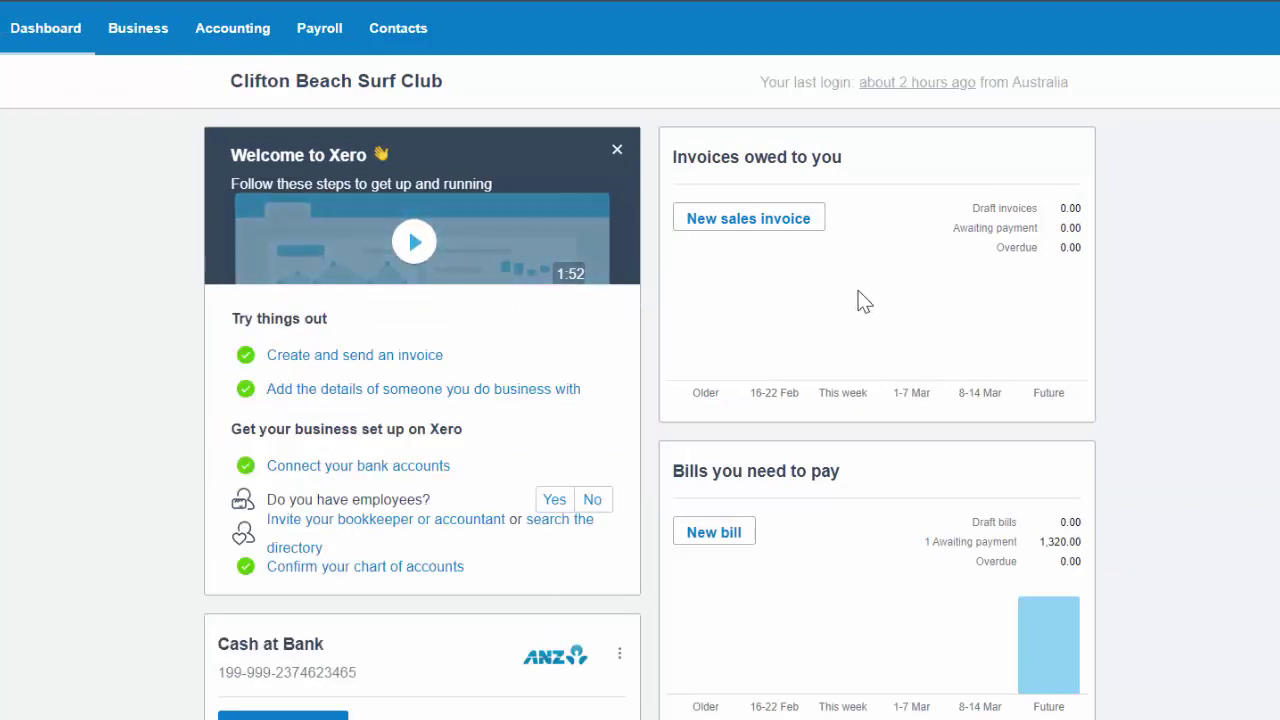
# Open the Future bills from the dashboard's Bills you need to pay chart.
pyautogui.scroll(-3, 1127, 438)
pyautogui.moveTo(1066, 400)
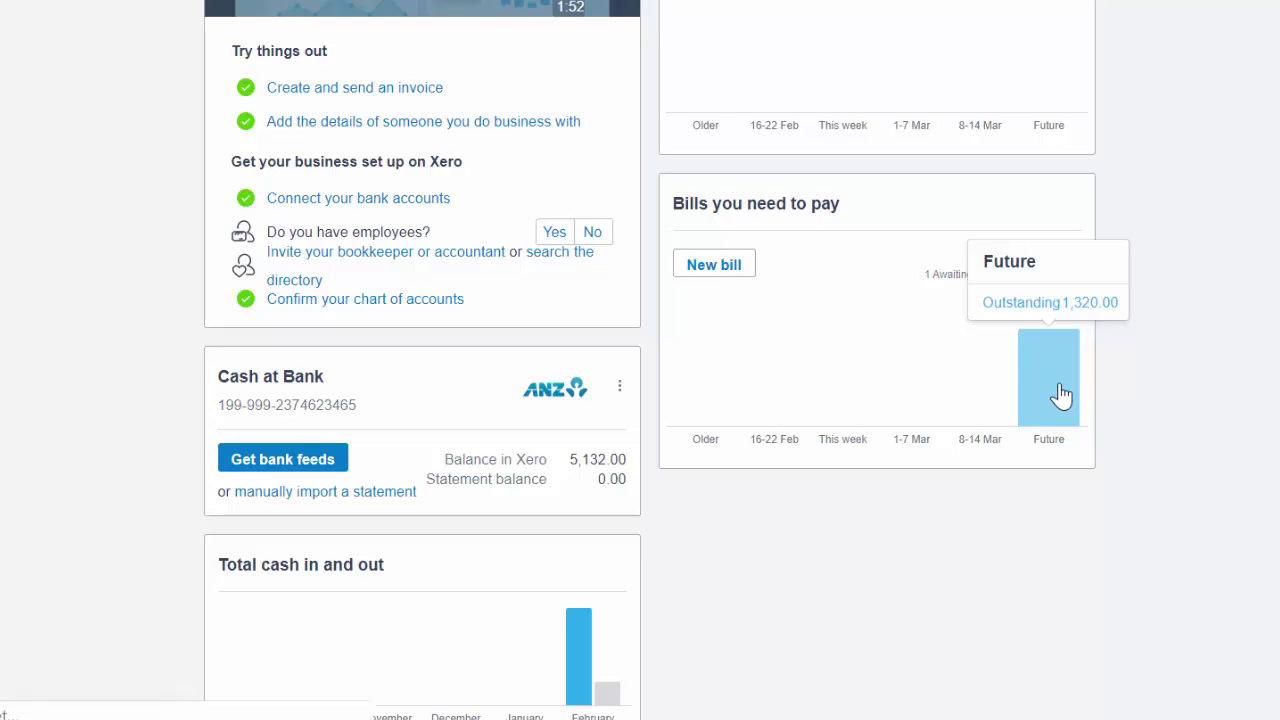
pyautogui.click(1059, 395)
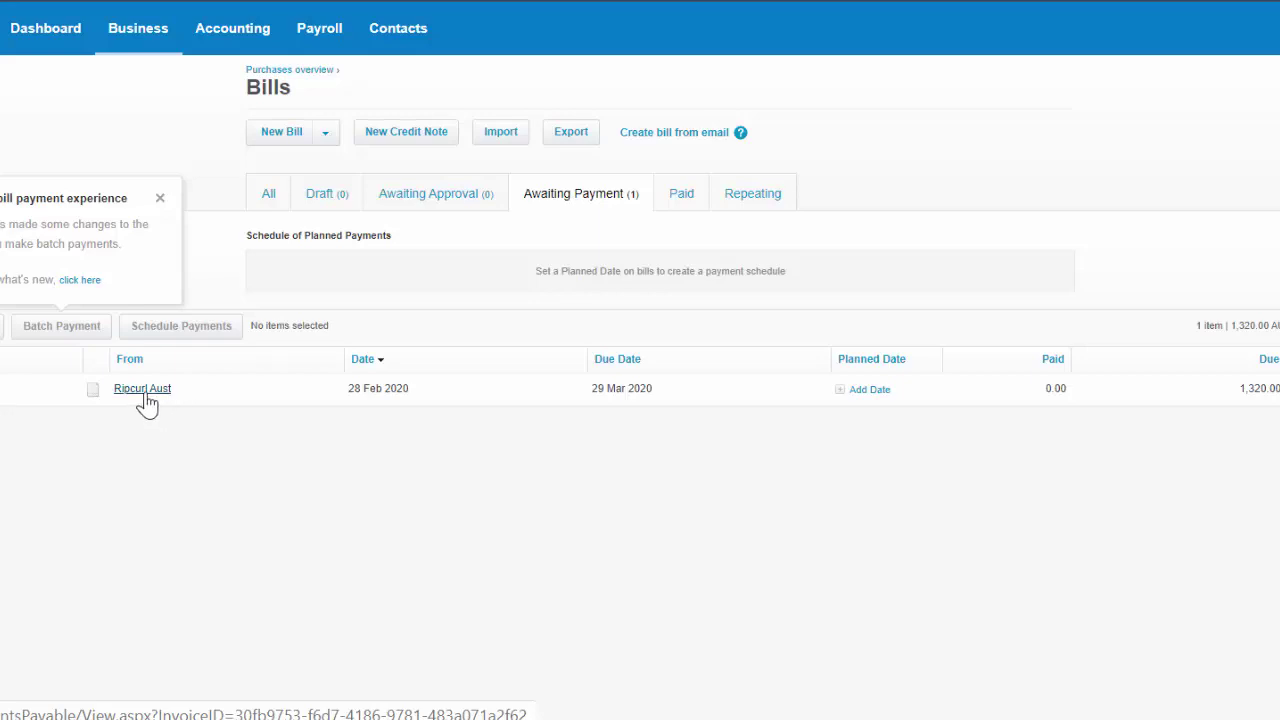
# On the Ripcurl Aust bill, enter payment date 28 Feb 2020, Cash at Bank and reference ChNO 003, then return to the dashboard.
pyautogui.click(143, 389)
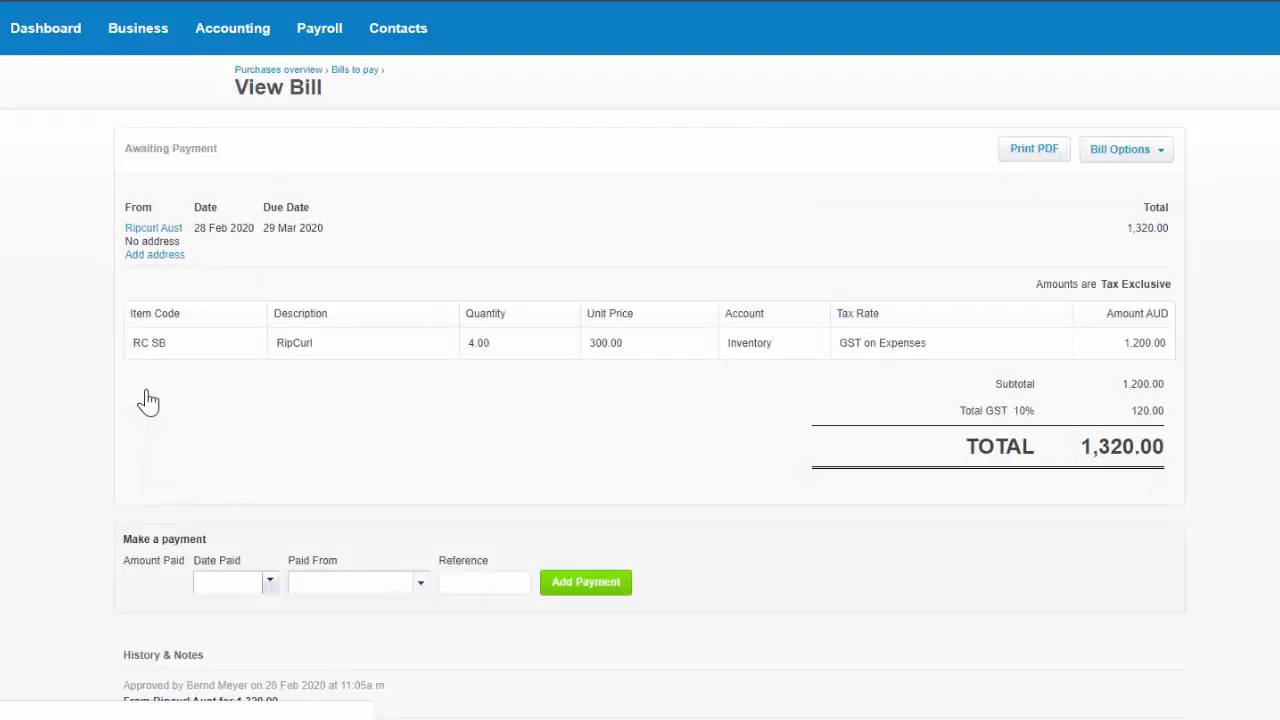
pyautogui.click(317, 588)
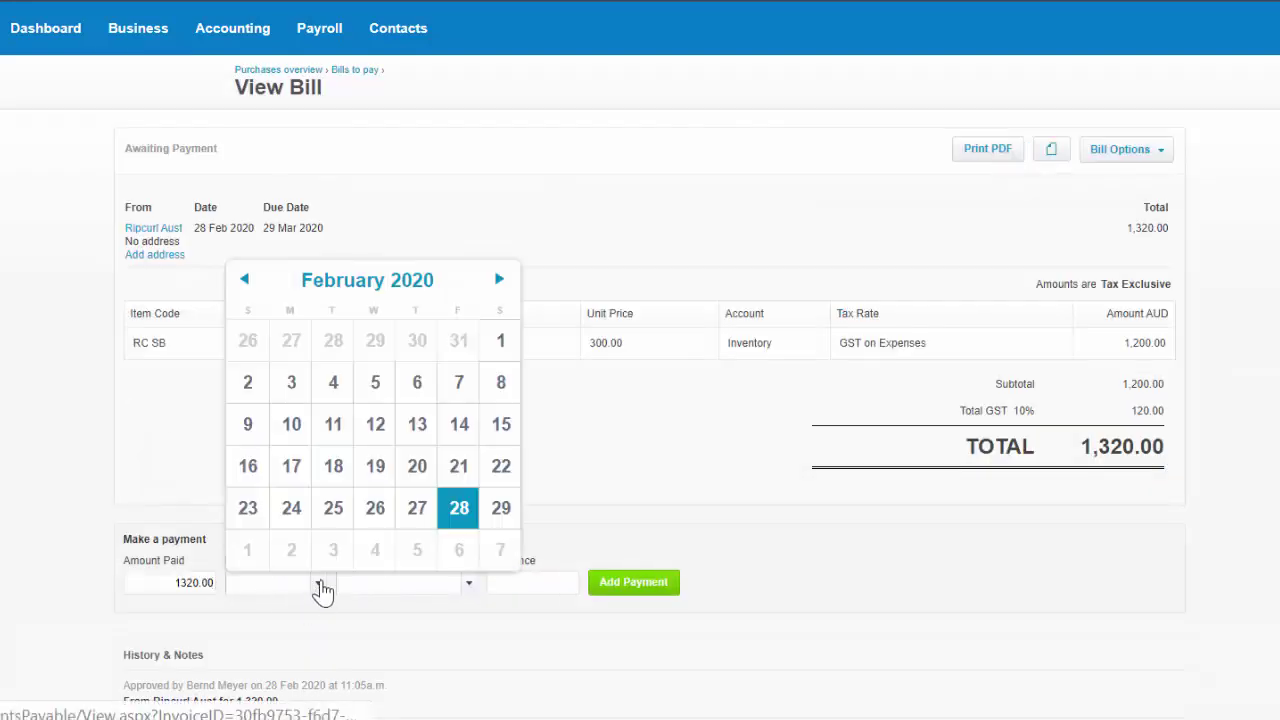
pyautogui.click(459, 508)
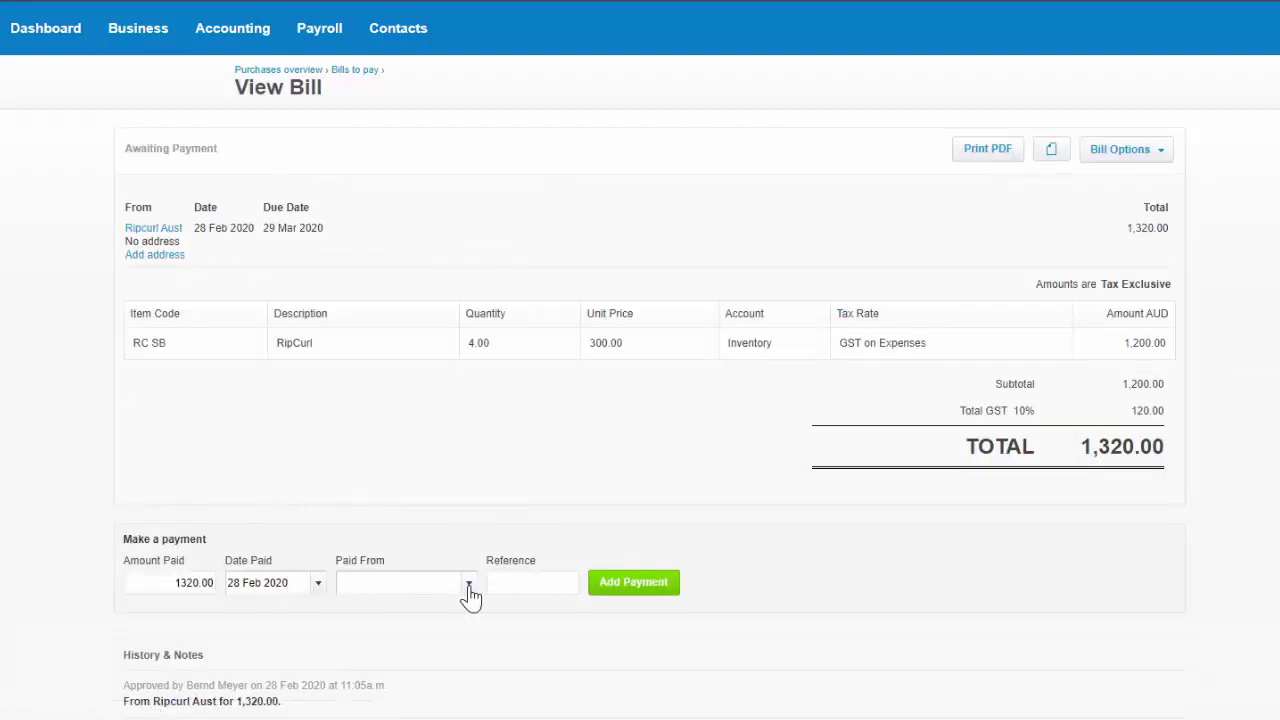
pyautogui.click(468, 584)
pyautogui.click(450, 650)
pyautogui.click(555, 584)
pyautogui.write('ChNO 003')
pyautogui.click(63, 40)
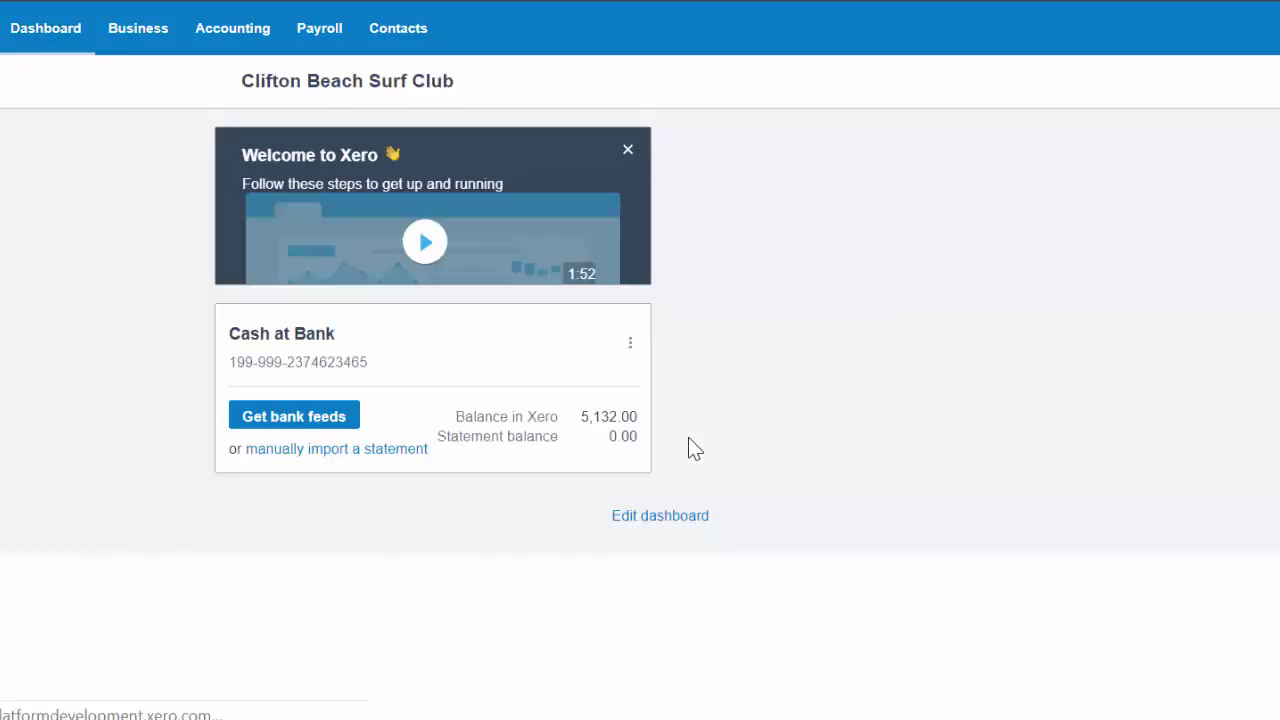
# Check the empty Manual journals page and bring up the Accounting reports menu.
pyautogui.scroll(-5, 932, 475)
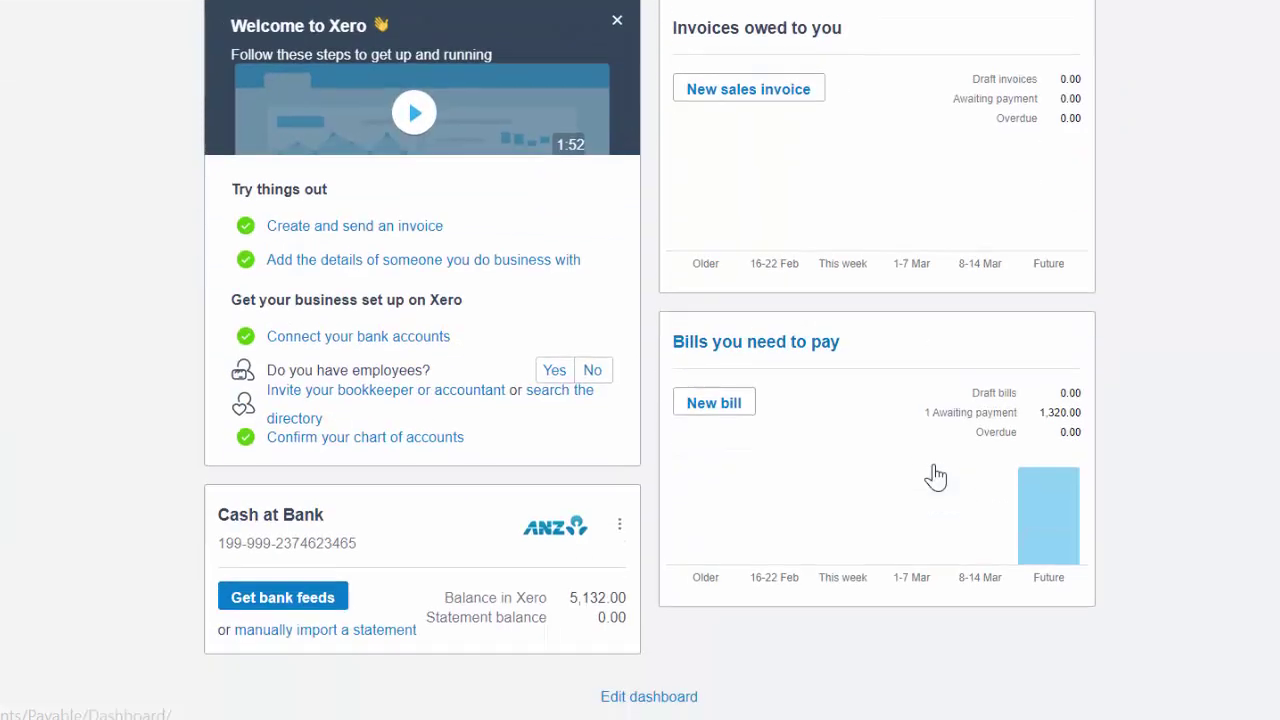
pyautogui.scroll(4, 940, 476)
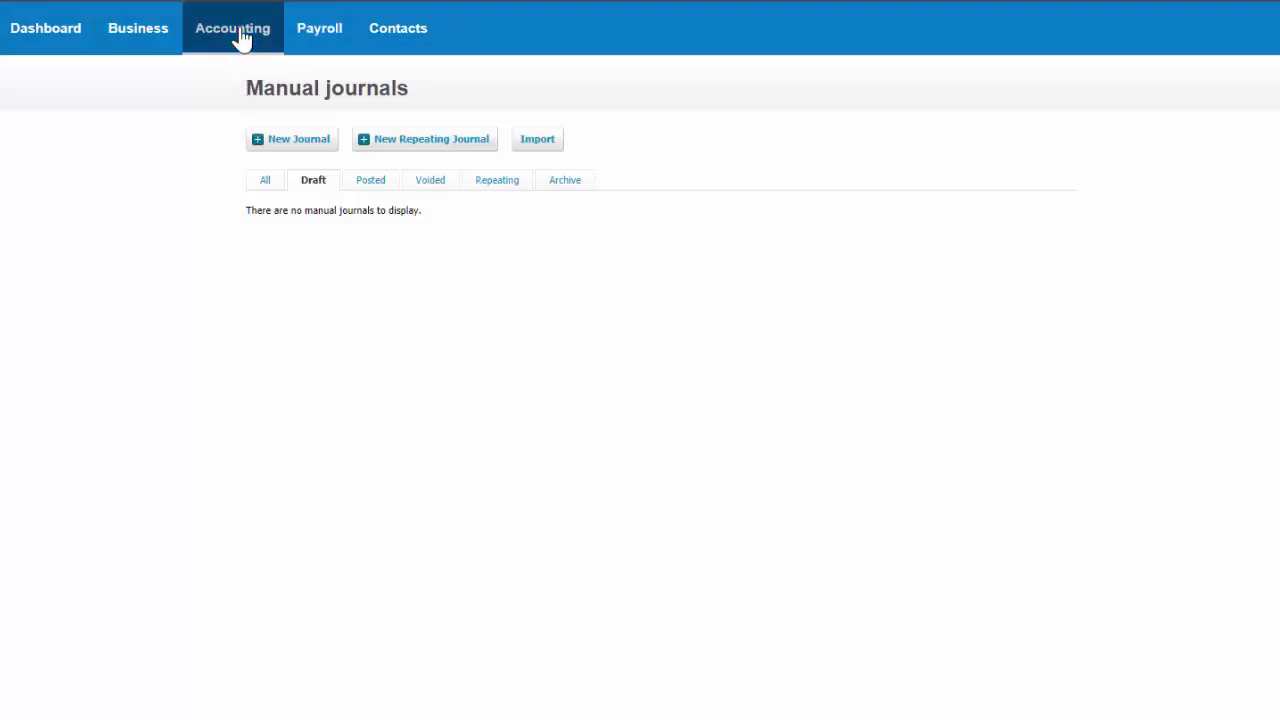
pyautogui.click(240, 38)
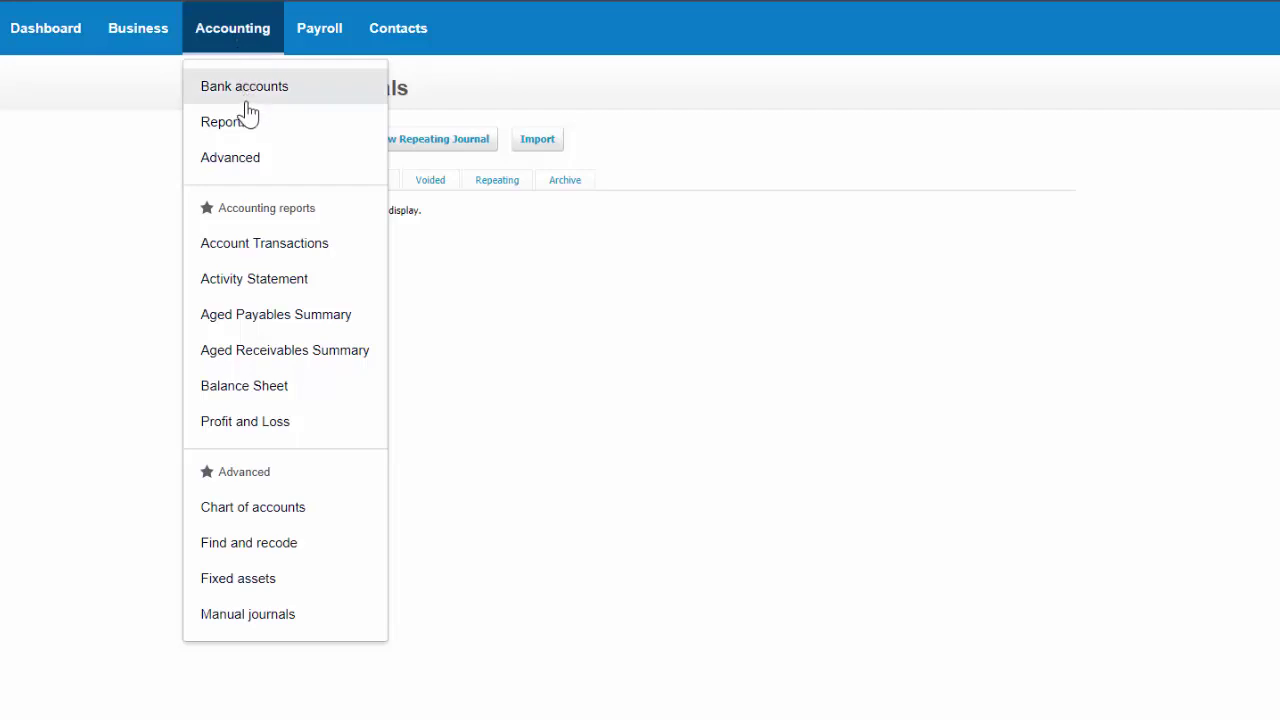
# Open the Balance Sheet report and set its date range to end of last month.
pyautogui.click(310, 390)
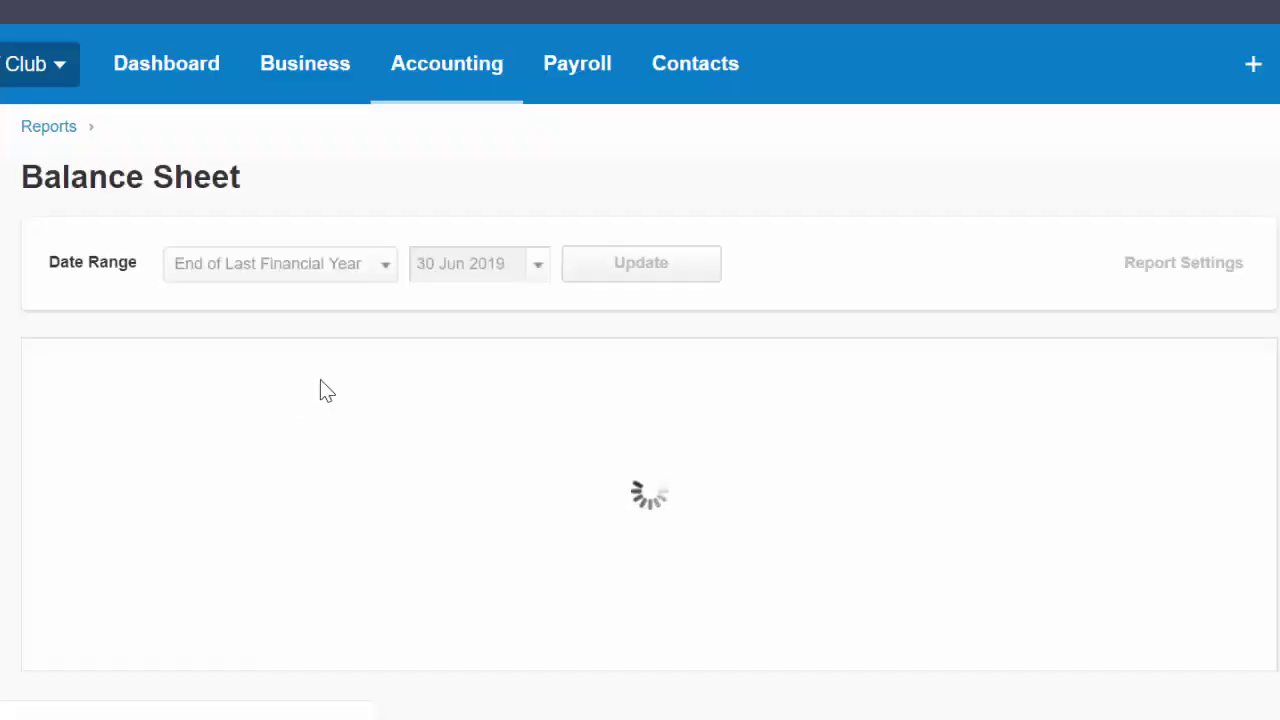
pyautogui.scroll(-3, 346, 420)
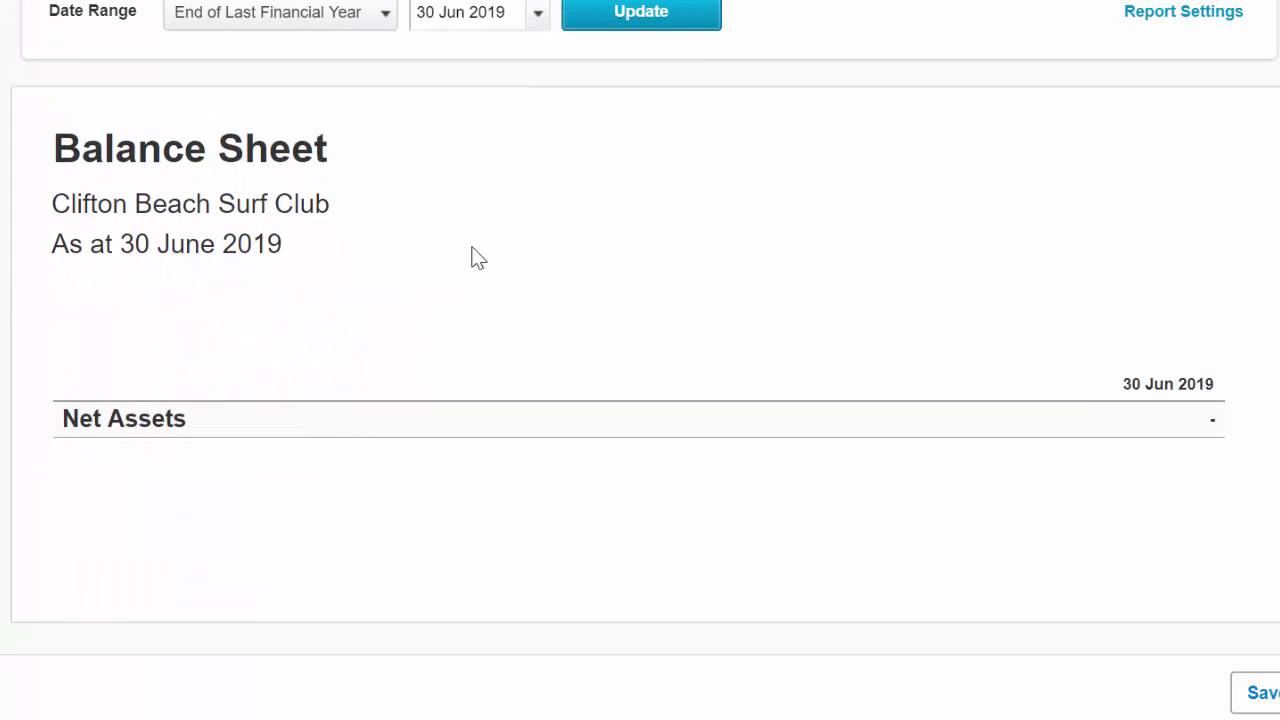
pyautogui.scroll(3, 469, 245)
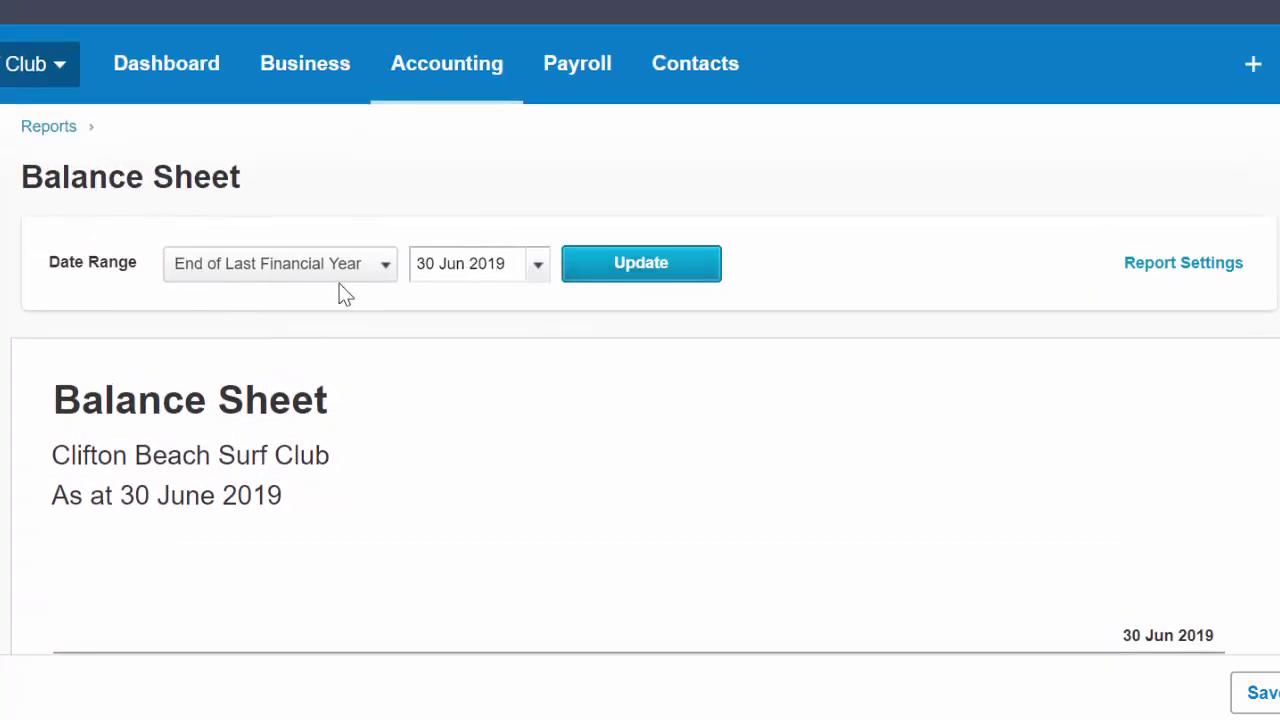
pyautogui.click(538, 268)
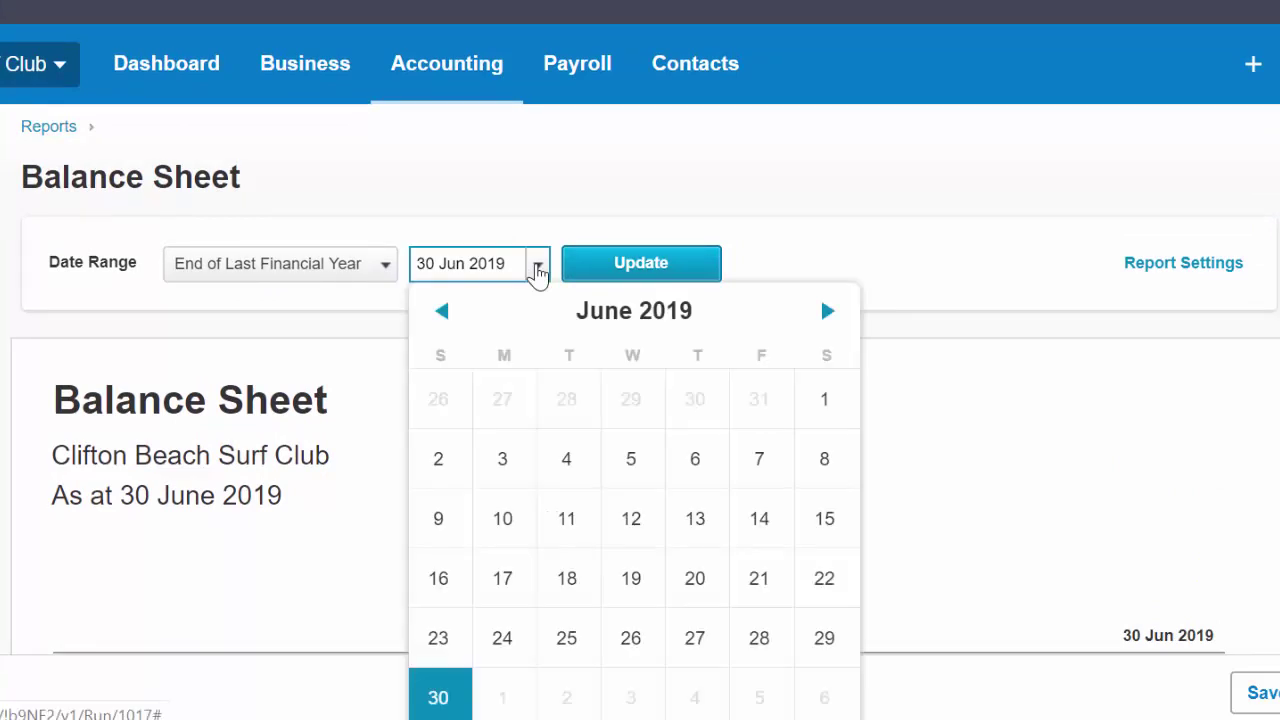
pyautogui.click(538, 270)
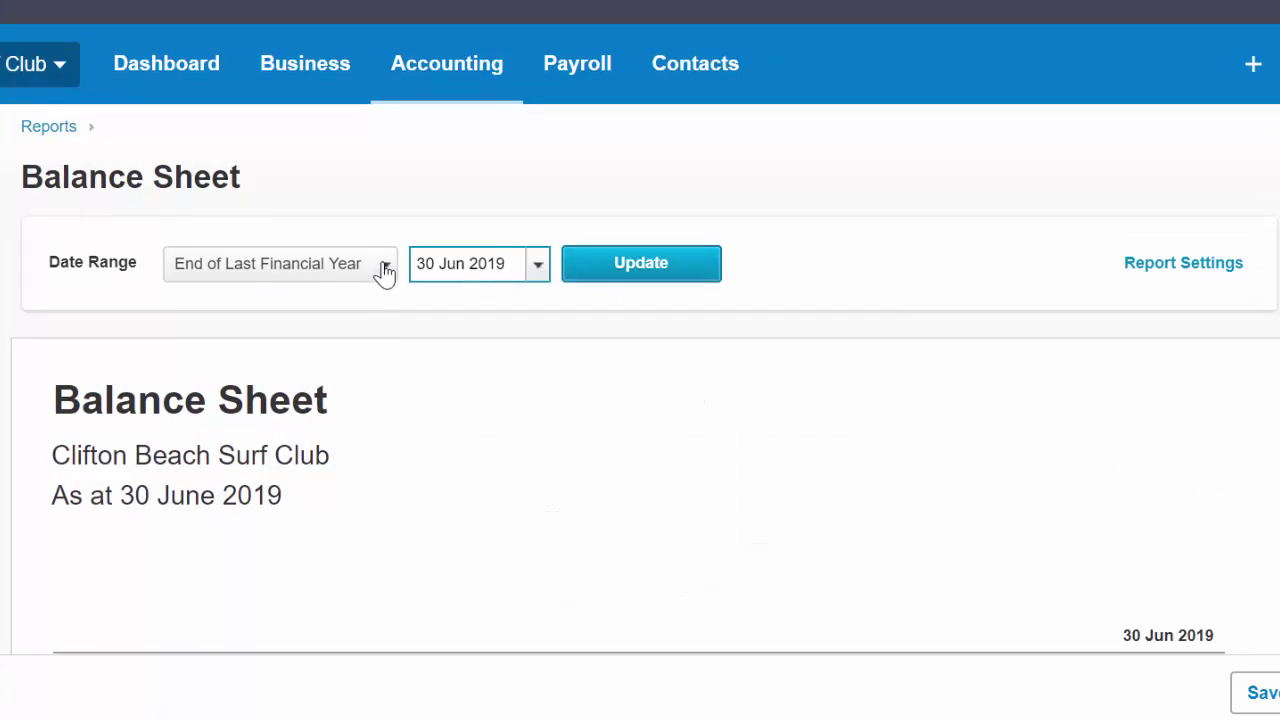
pyautogui.click(386, 268)
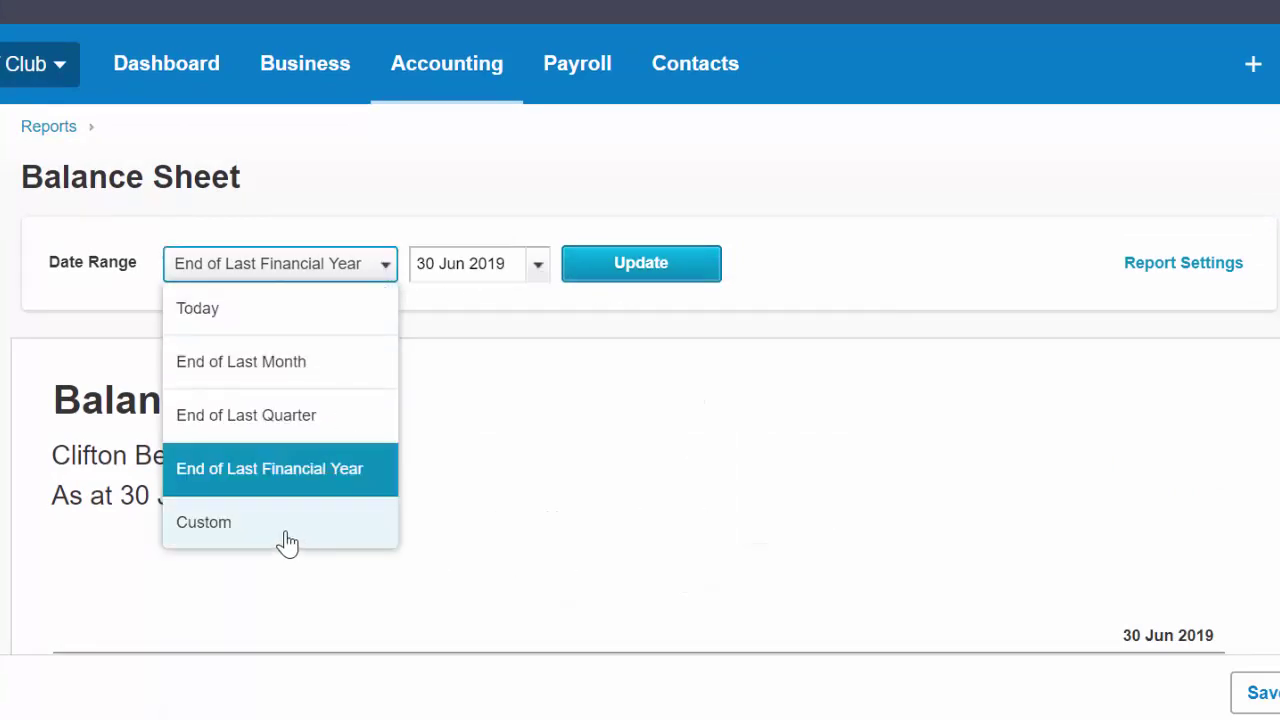
pyautogui.click(286, 364)
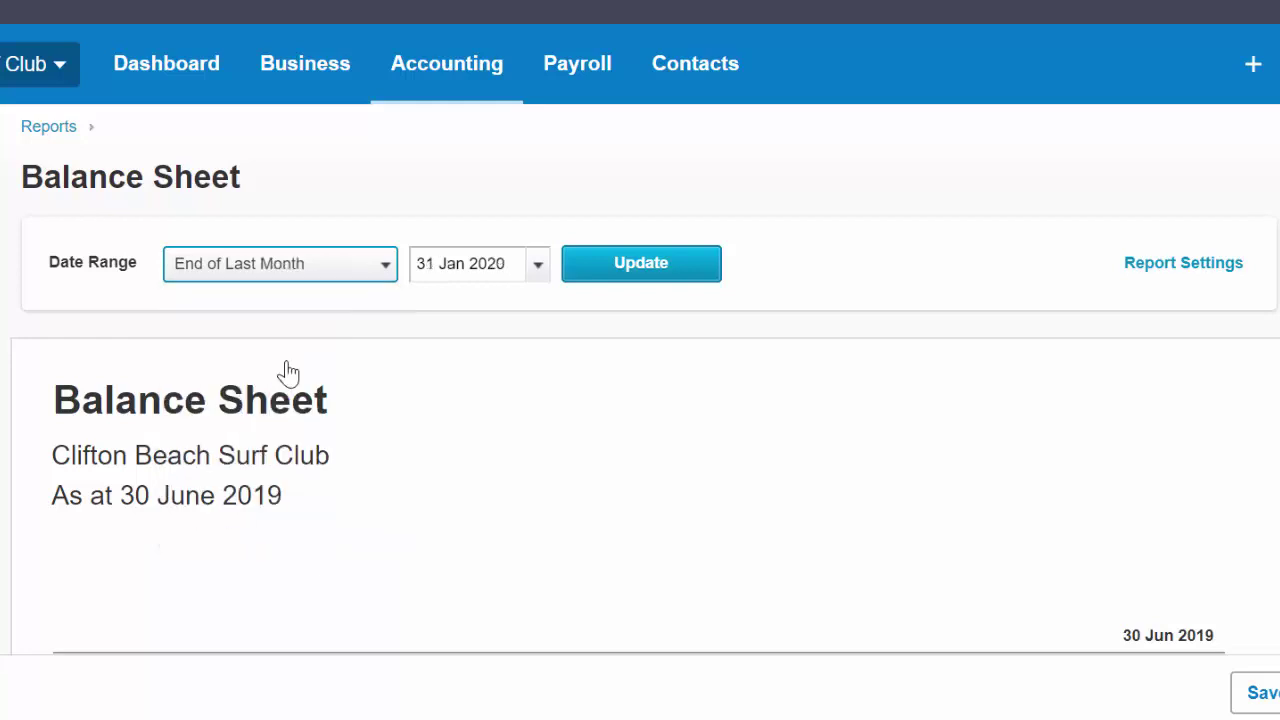
# Update the Balance Sheet to 29 Feb 2020 and review Net Assets of 4,520.00.
pyautogui.click(538, 268)
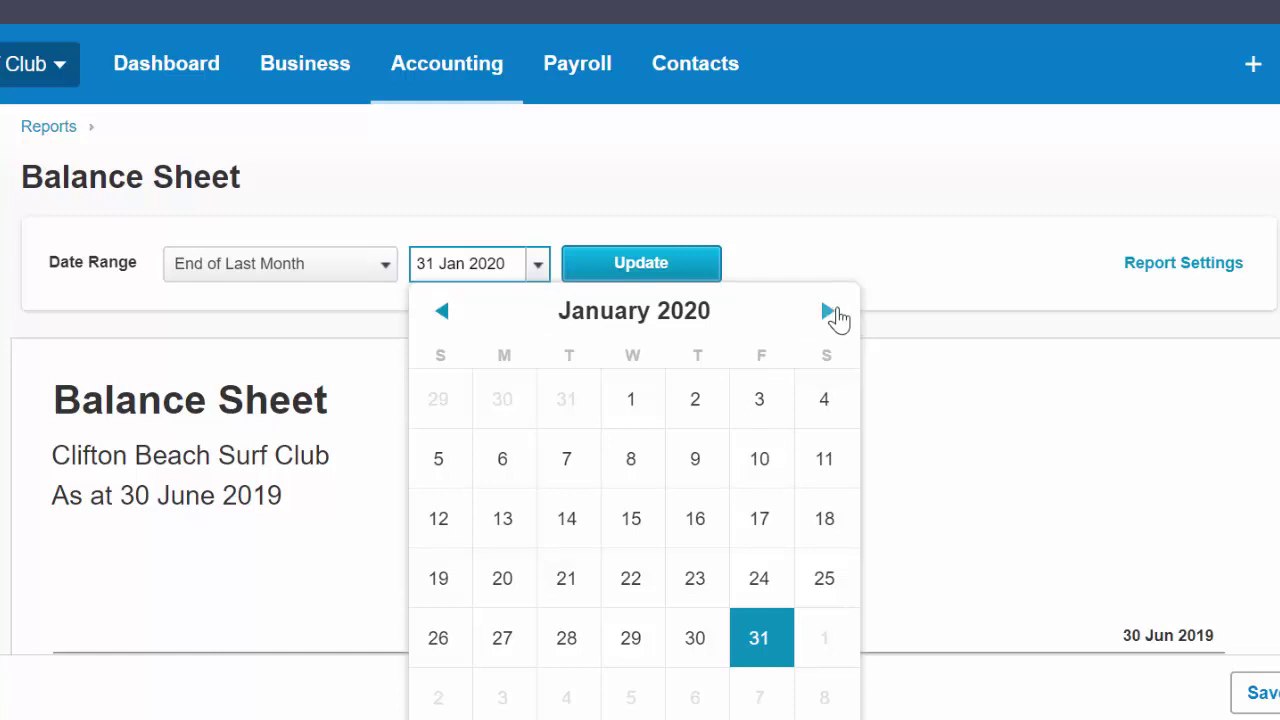
pyautogui.click(827, 312)
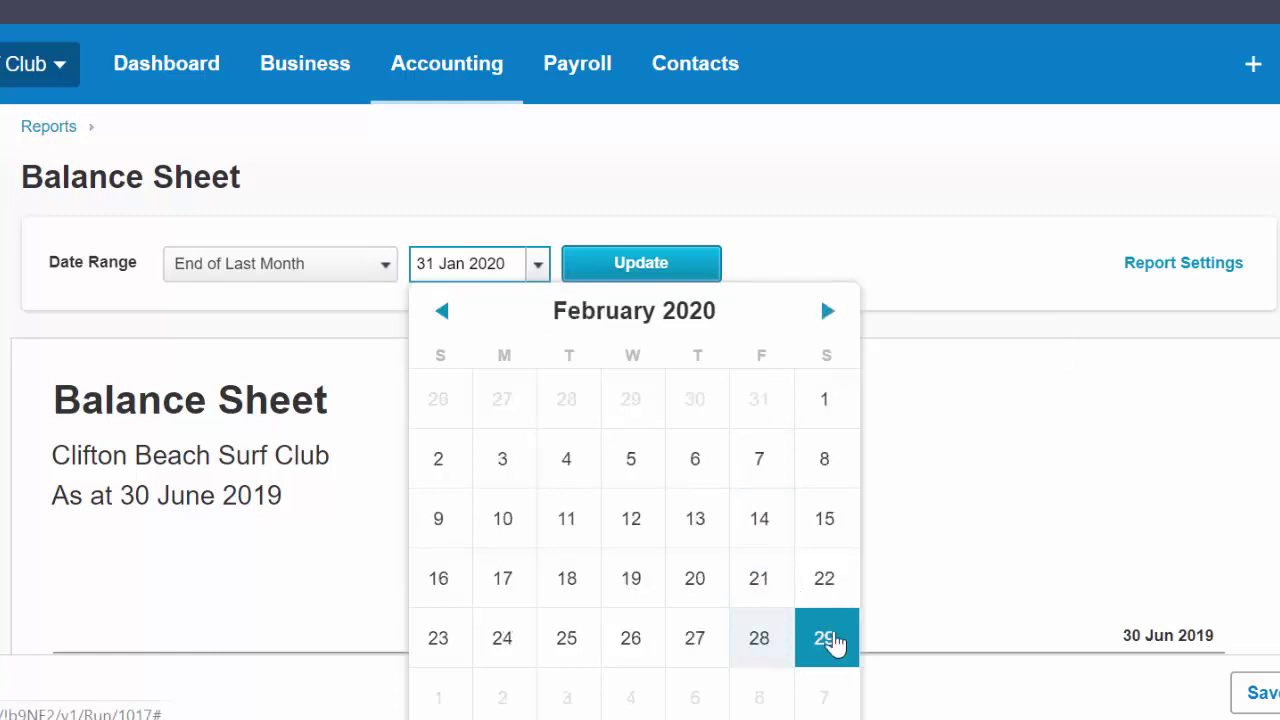
pyautogui.click(834, 640)
pyautogui.click(646, 274)
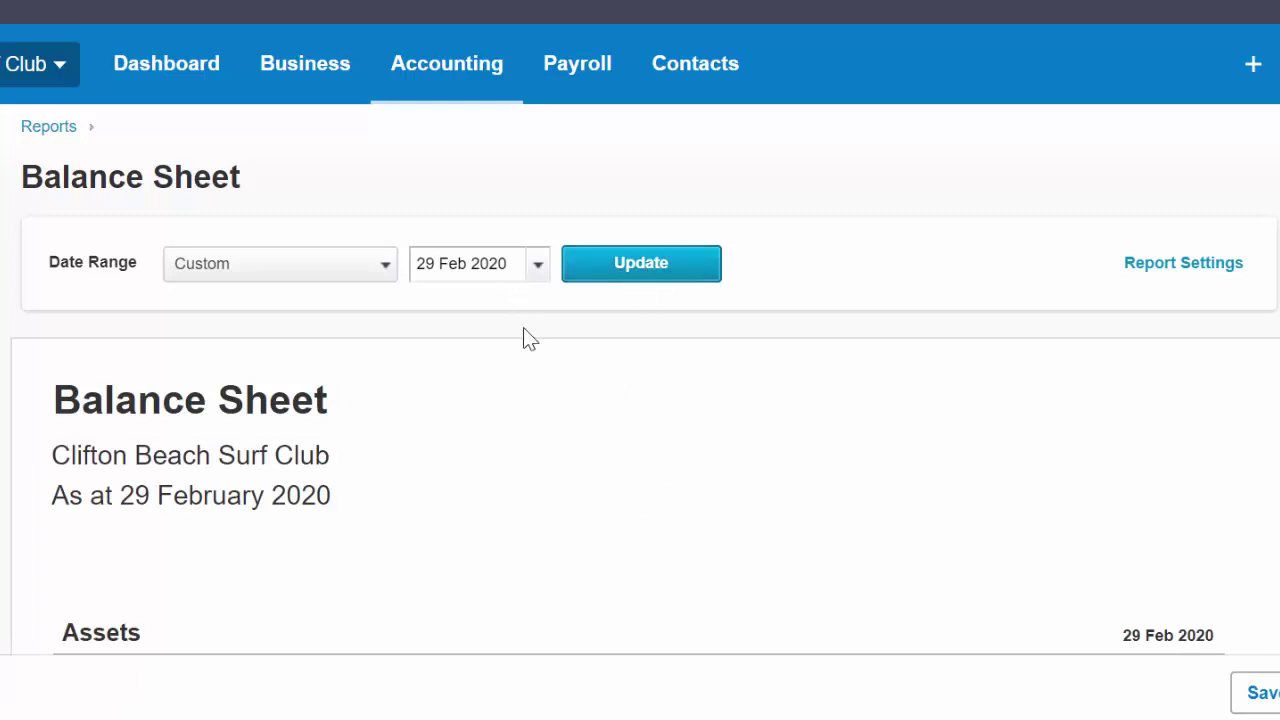
pyautogui.scroll(-4, 549, 429)
pyautogui.scroll(-1, 549, 422)
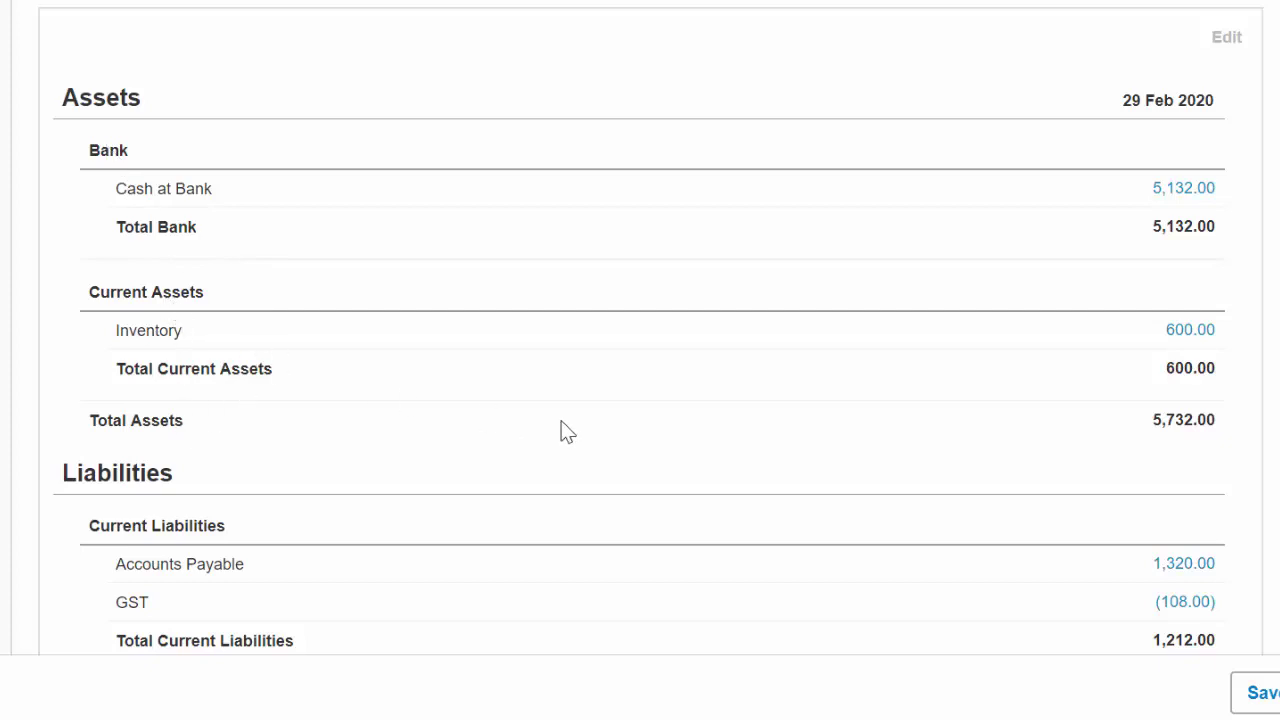
pyautogui.scroll(-2, 560, 431)
pyautogui.scroll(2, 520, 410)
pyautogui.scroll(-3, 420, 350)
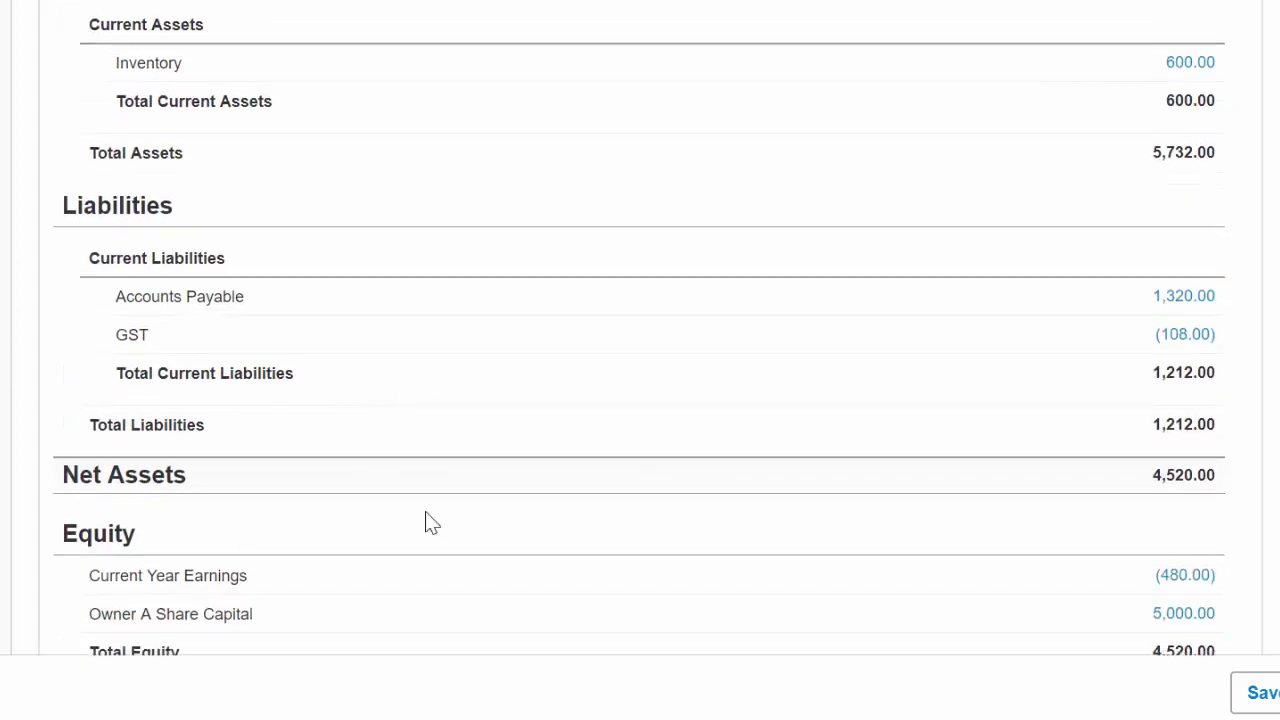
pyautogui.scroll(-1, 130, 343)
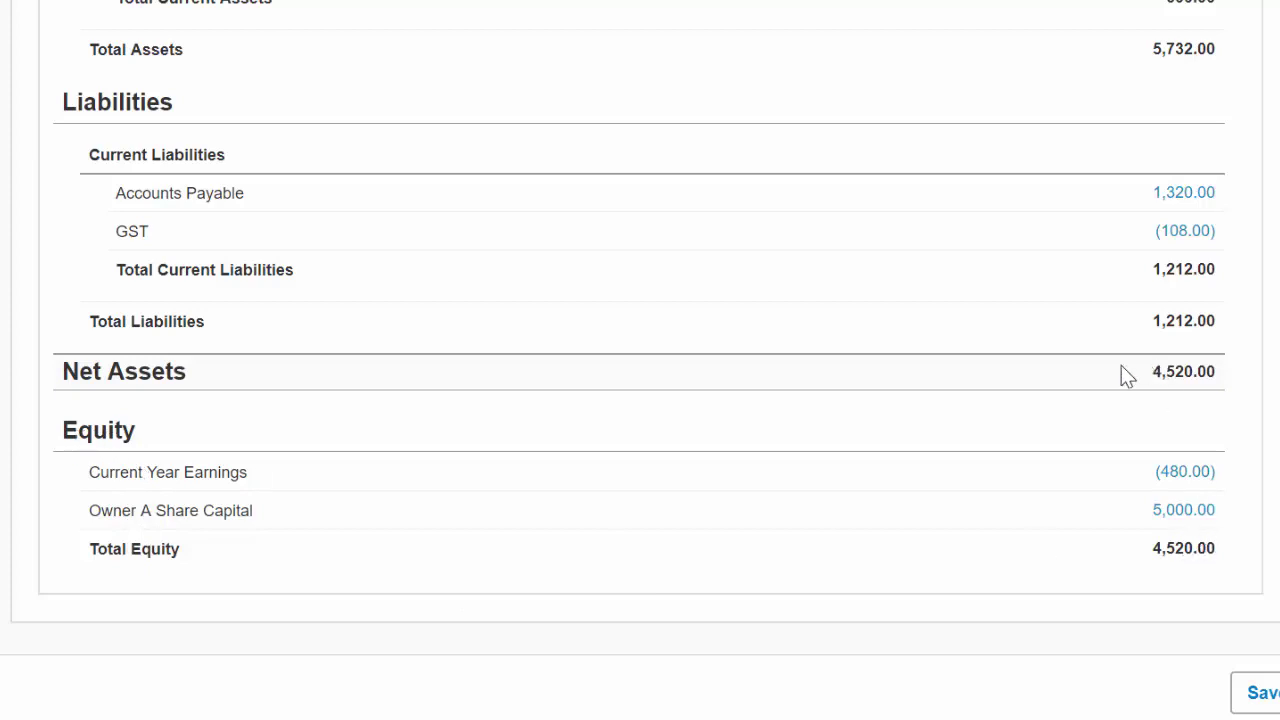
pyautogui.scroll(7, 1121, 377)
pyautogui.scroll(2, 1121, 383)
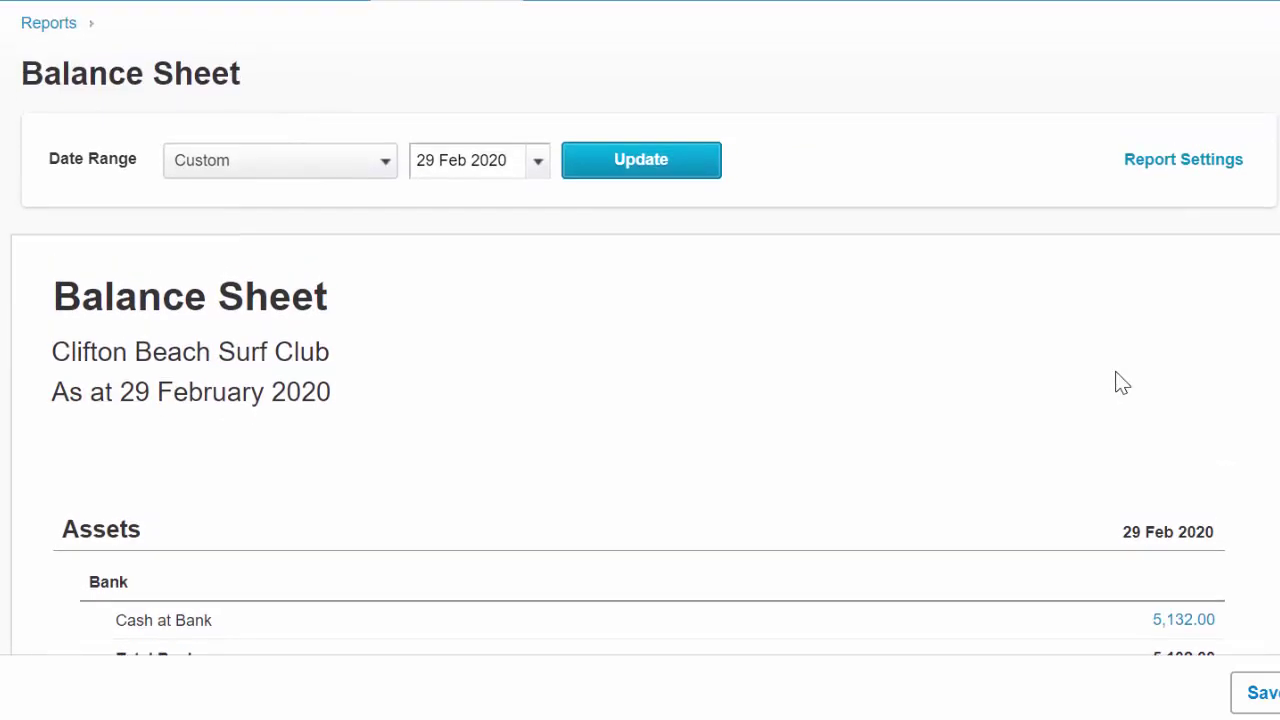
pyautogui.scroll(2, 767, 394)
# Run the February 2020 Profit and Loss and review Net Profit of (480.00).
pyautogui.click(398, 76)
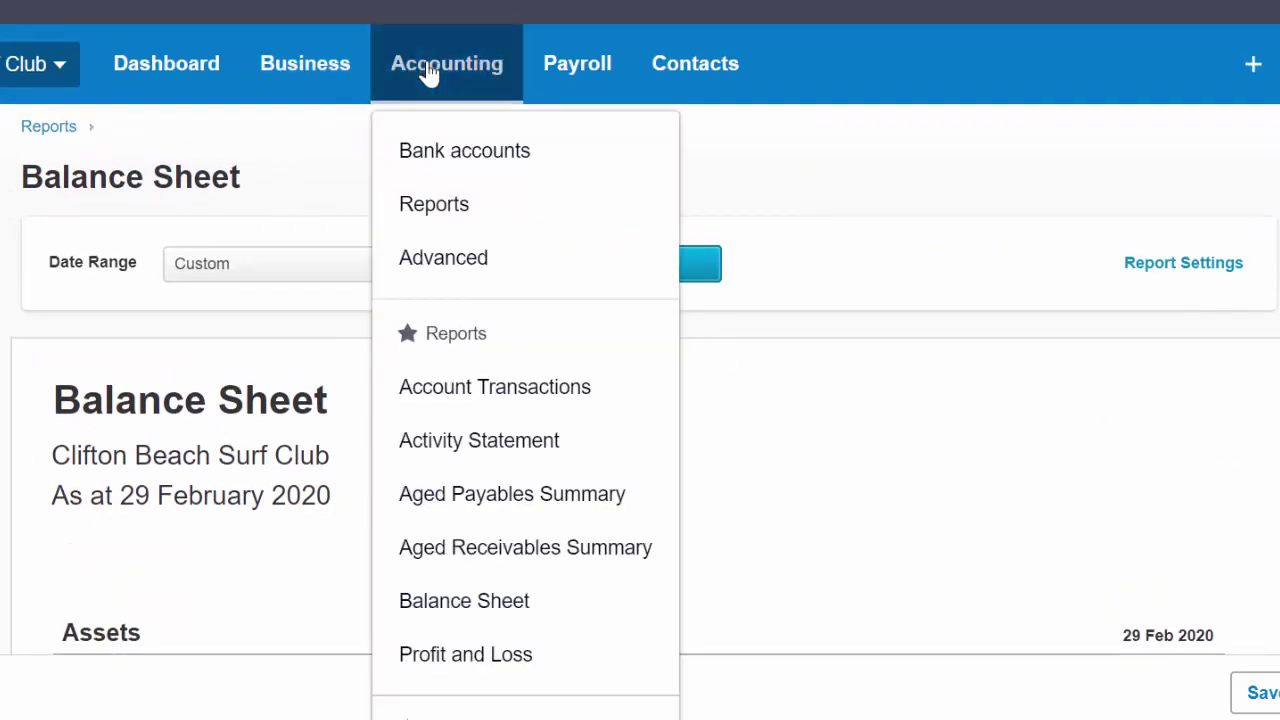
pyautogui.scroll(-1, 490, 385)
pyautogui.scroll(-2, 490, 385)
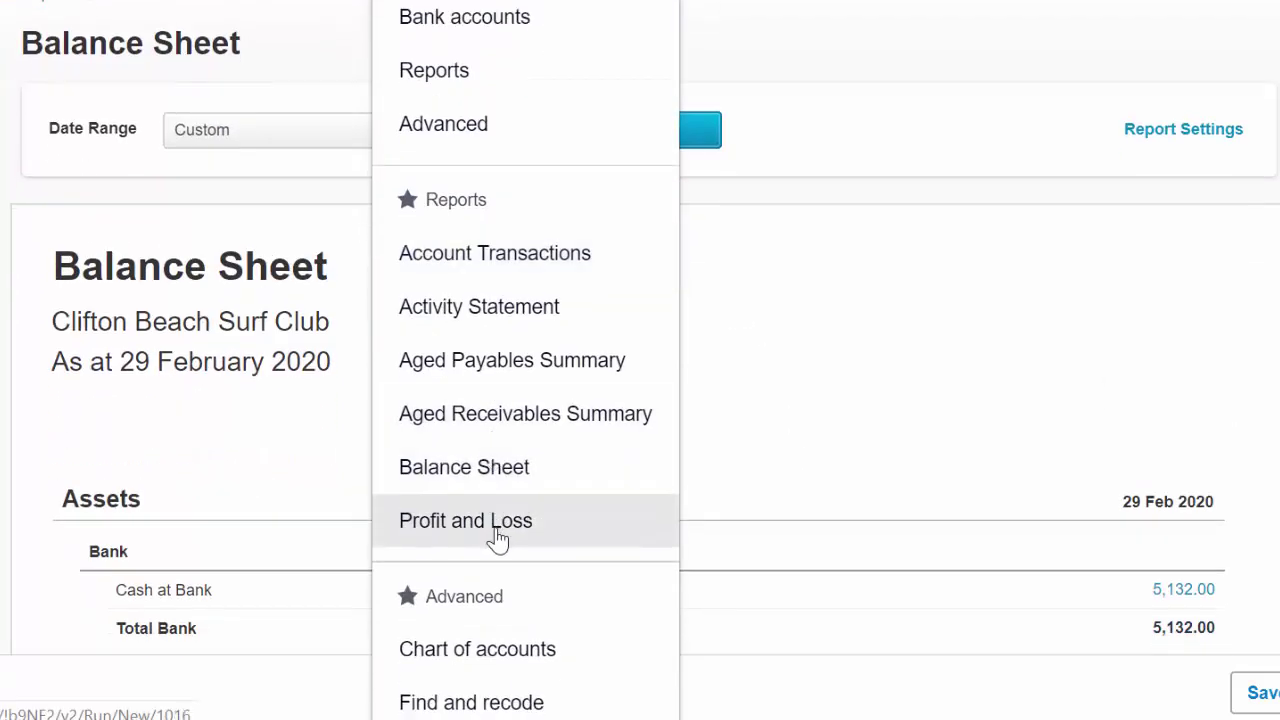
pyautogui.click(497, 535)
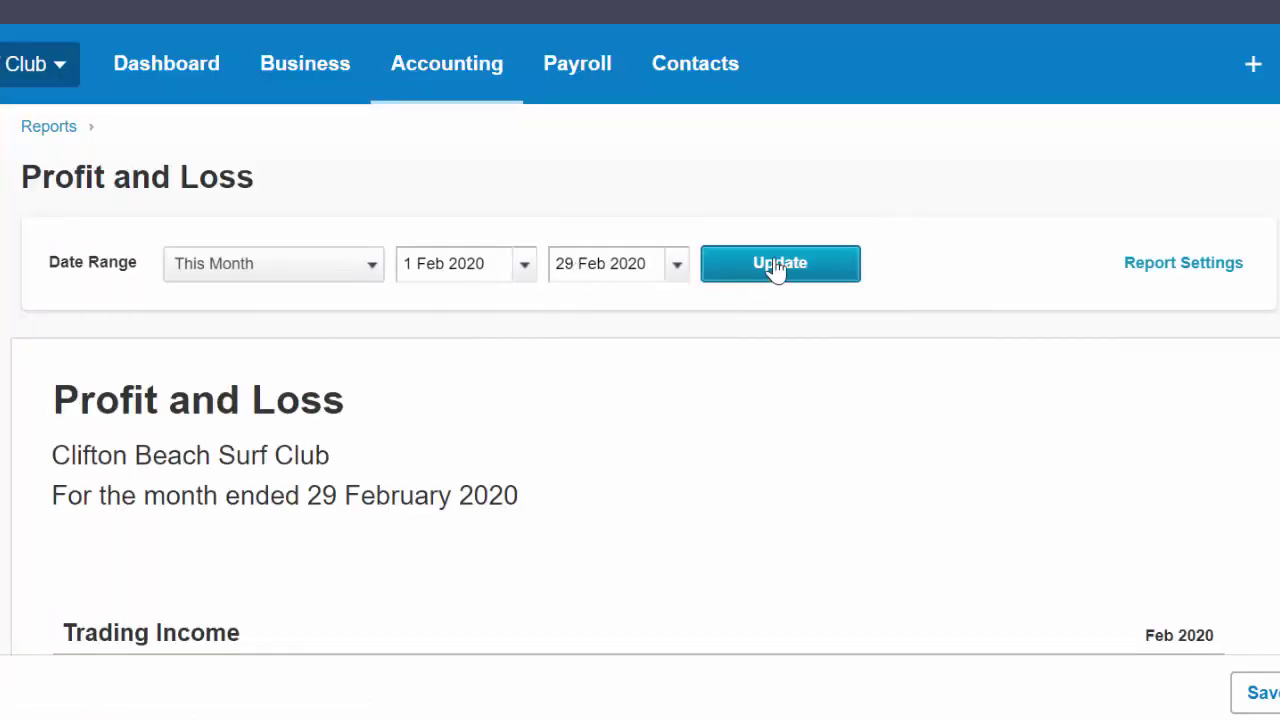
pyautogui.click(777, 271)
pyautogui.scroll(-1, 797, 419)
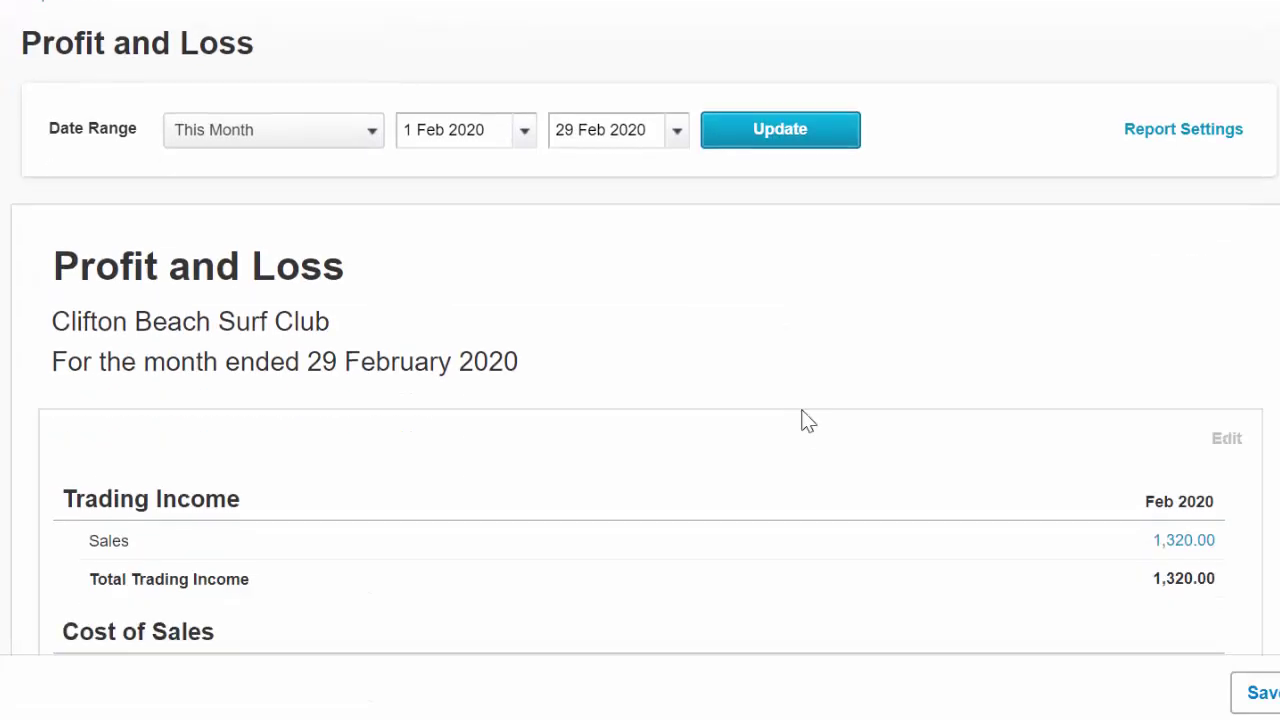
pyautogui.scroll(-3, 706, 249)
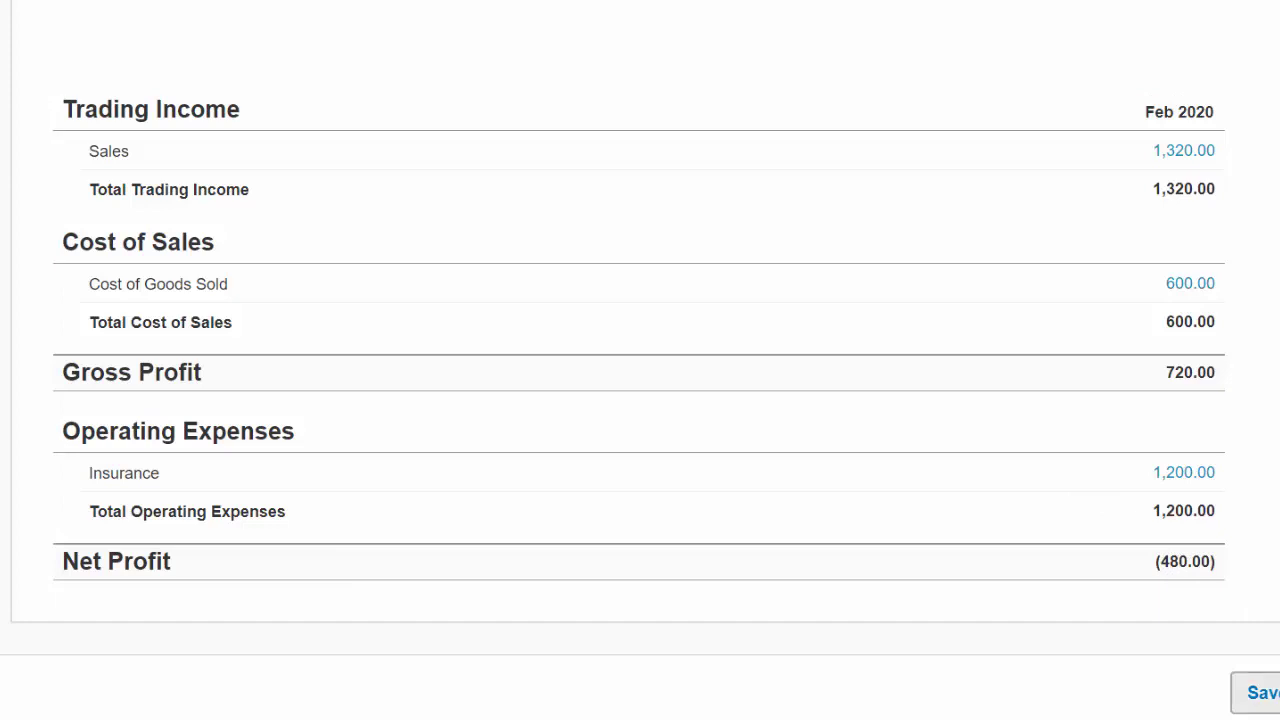
pyautogui.scroll(5, 654, 494)
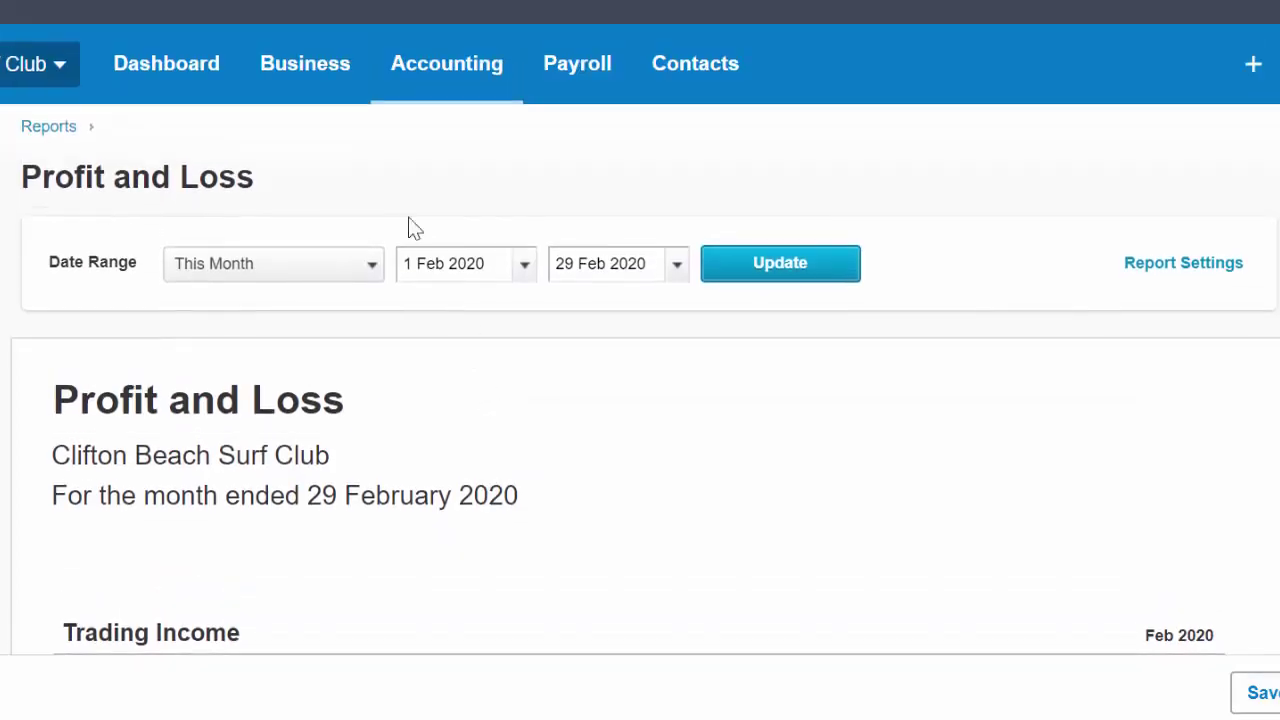
# Open the all-reports overview and scroll down to the Accounting group containing Journal Report.
pyautogui.click(446, 68)
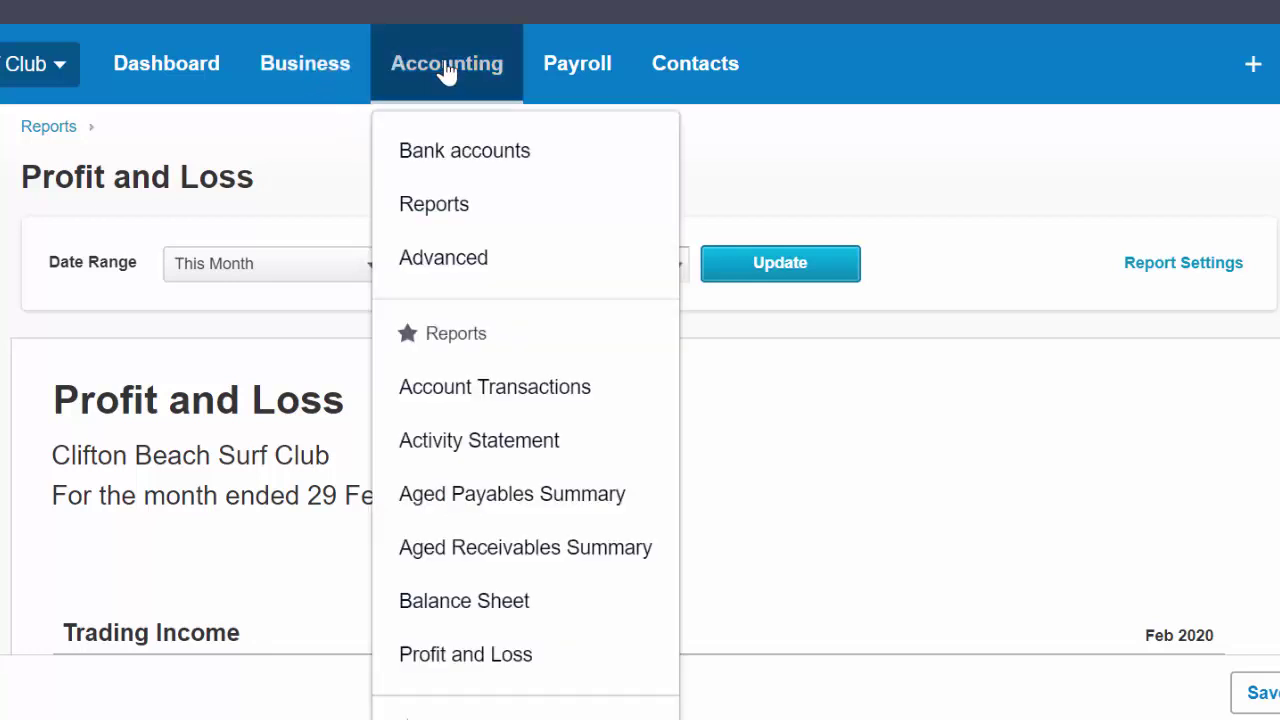
pyautogui.scroll(-1, 513, 228)
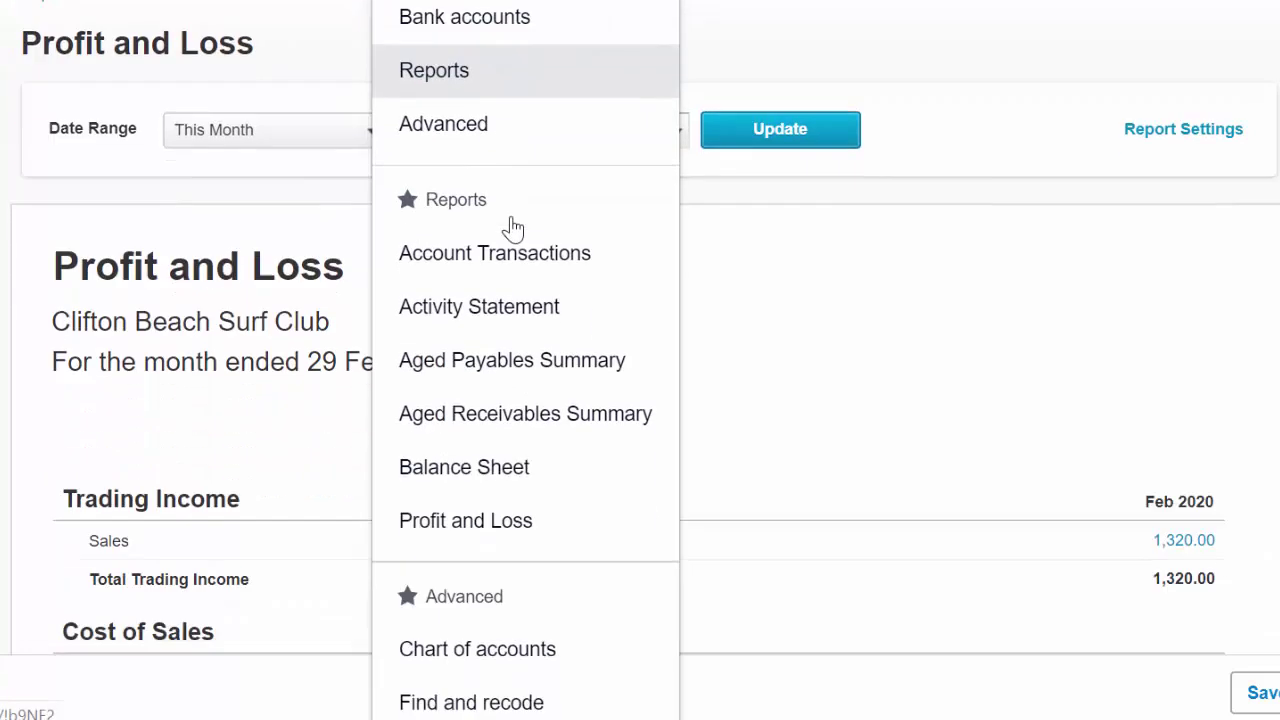
pyautogui.scroll(-1, 519, 246)
pyautogui.scroll(-2, 519, 246)
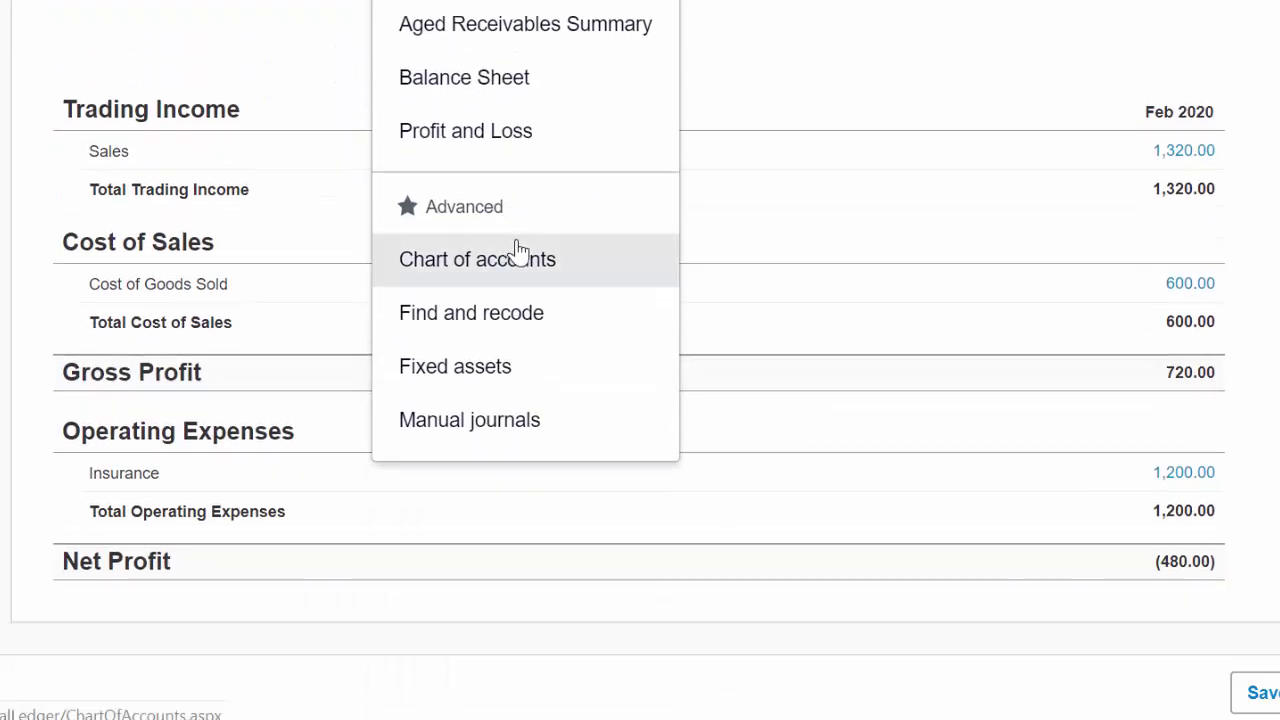
pyautogui.scroll(4, 517, 251)
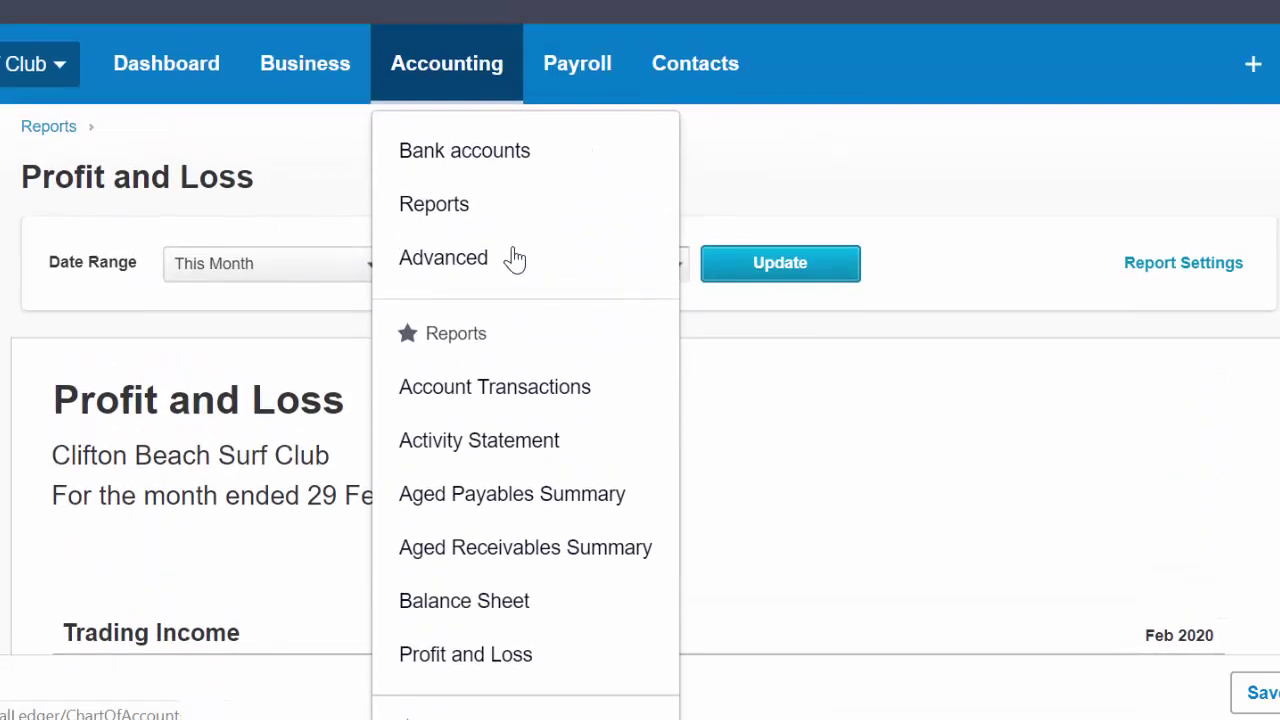
pyautogui.click(457, 210)
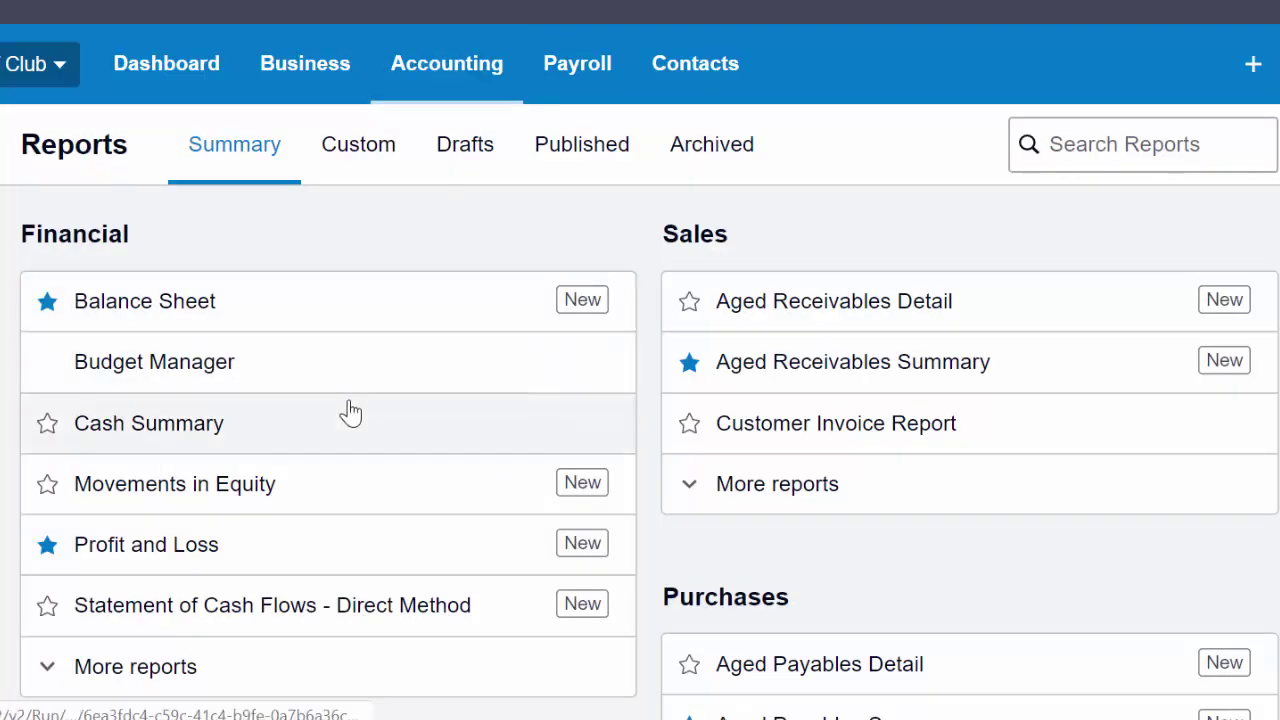
pyautogui.scroll(-1, 350, 410)
pyautogui.scroll(-3, 350, 410)
pyautogui.scroll(-3, 350, 410)
pyautogui.scroll(-4, 350, 410)
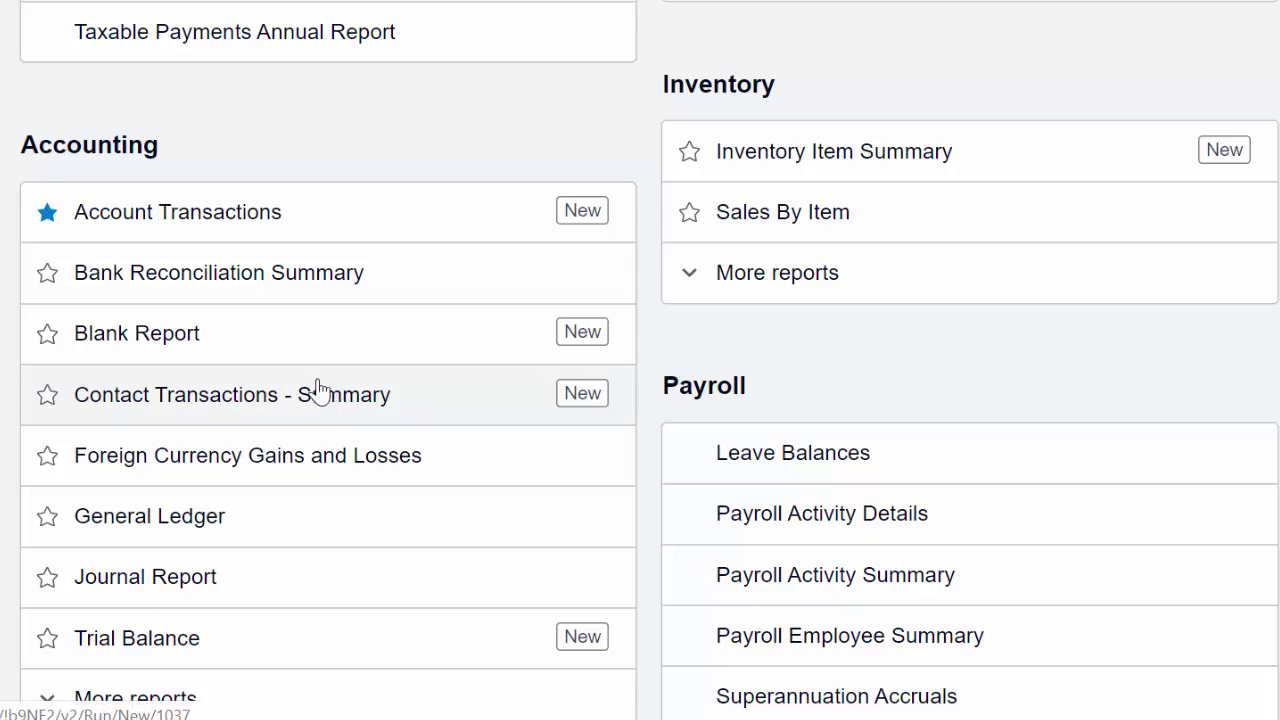
# Open the February 2020 Journal Report and scroll through its journal entries.
pyautogui.click(207, 590)
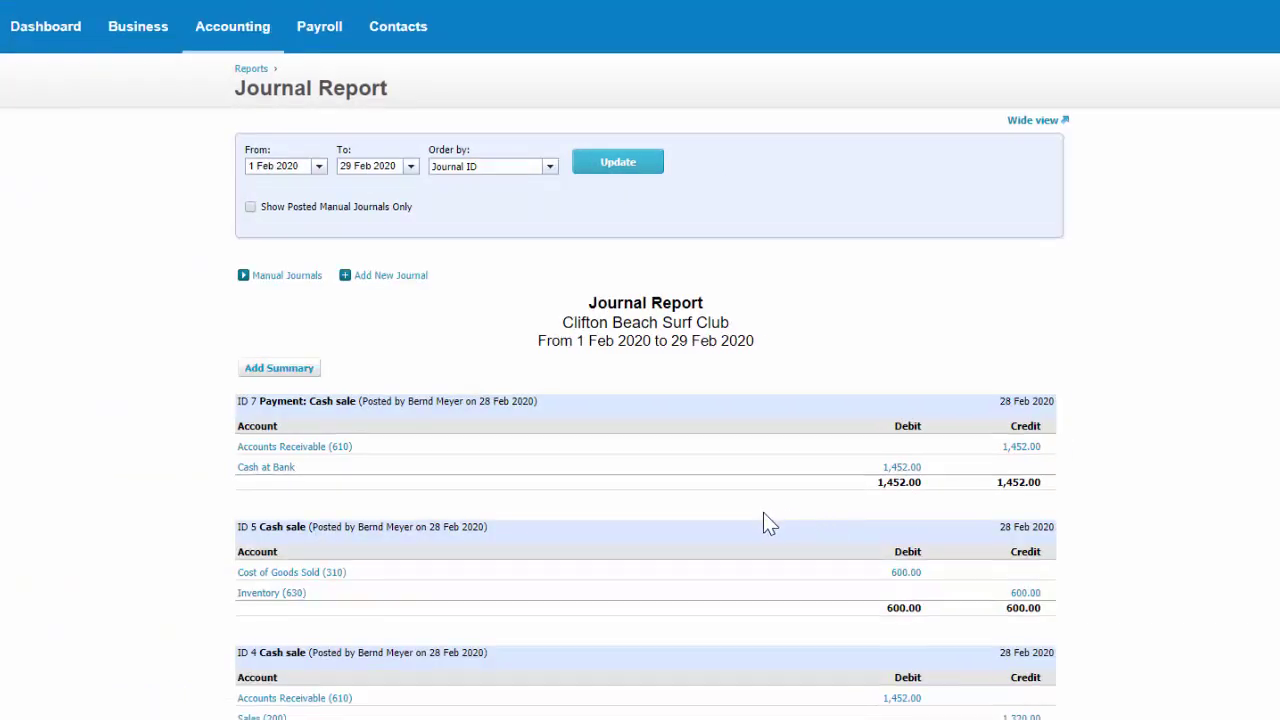
pyautogui.scroll(-2, 763, 523)
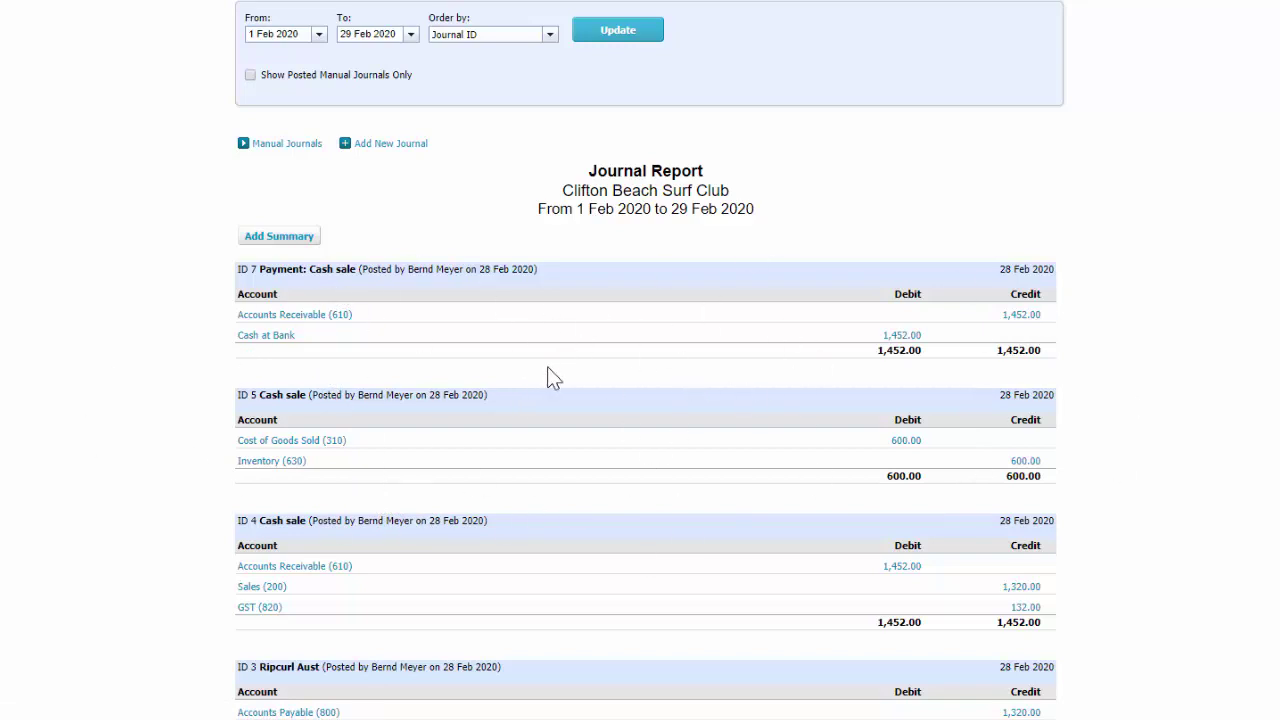
pyautogui.scroll(-5, 599, 417)
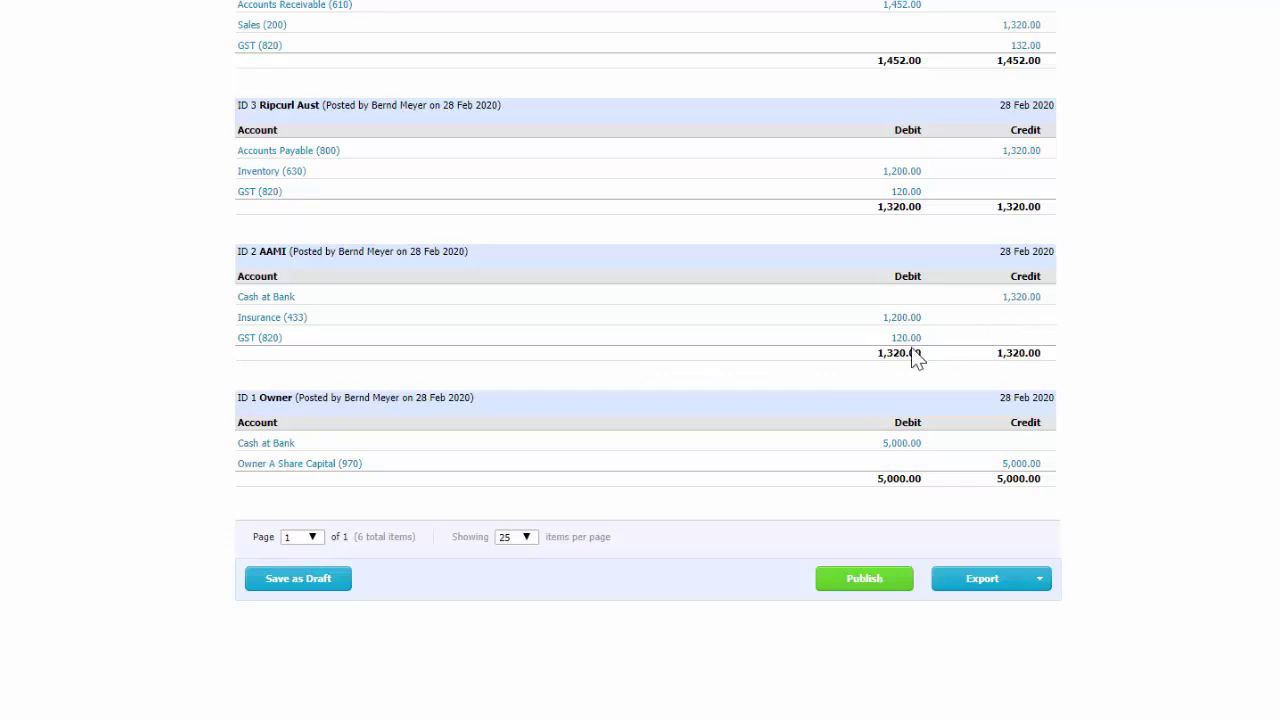
pyautogui.scroll(3, 808, 231)
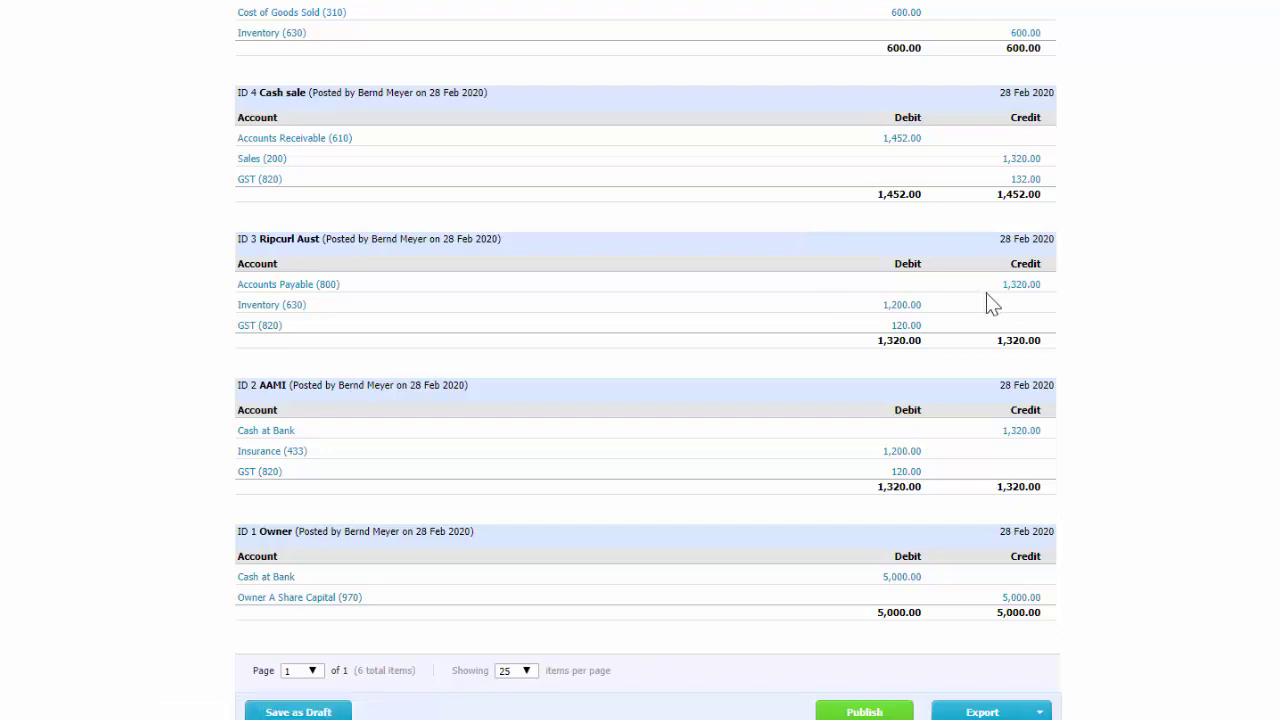
pyautogui.scroll(3, 854, 285)
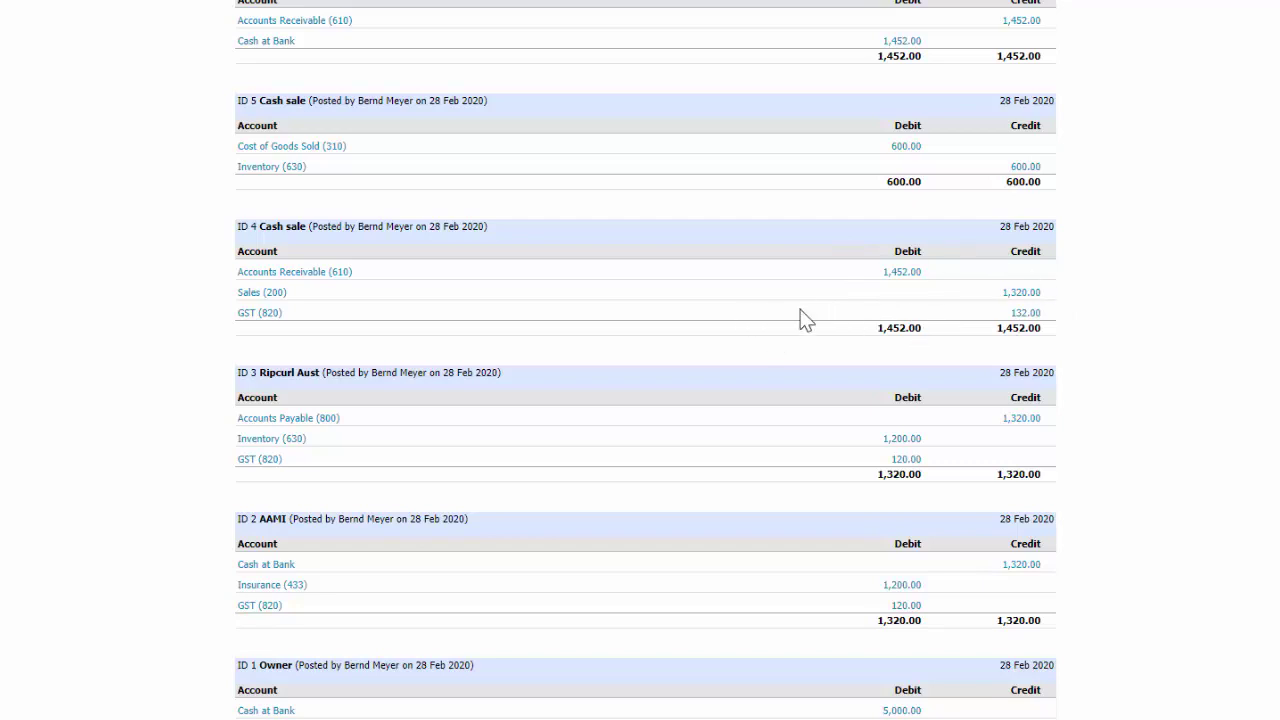
# Scroll the Journal Report to review journal ID 7, the 1,452.00 Cash sale payment.
pyautogui.scroll(3, 800, 310)
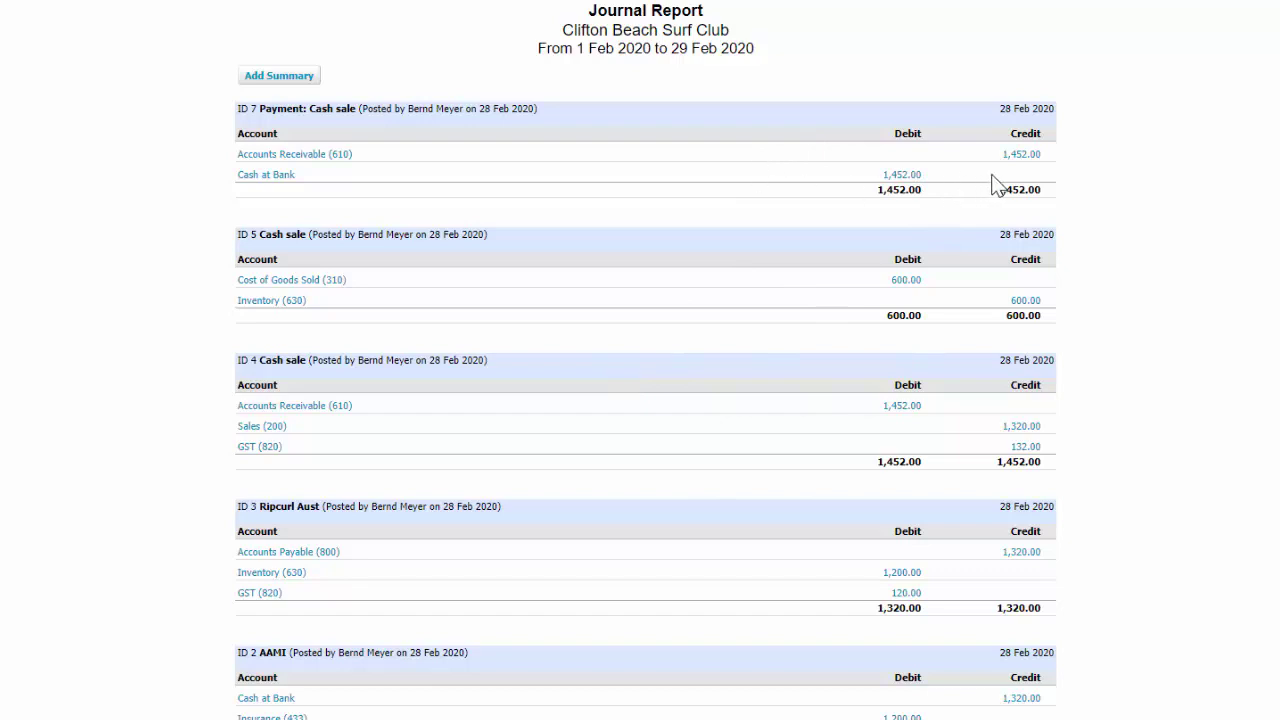
pyautogui.scroll(-3, 1005, 250)
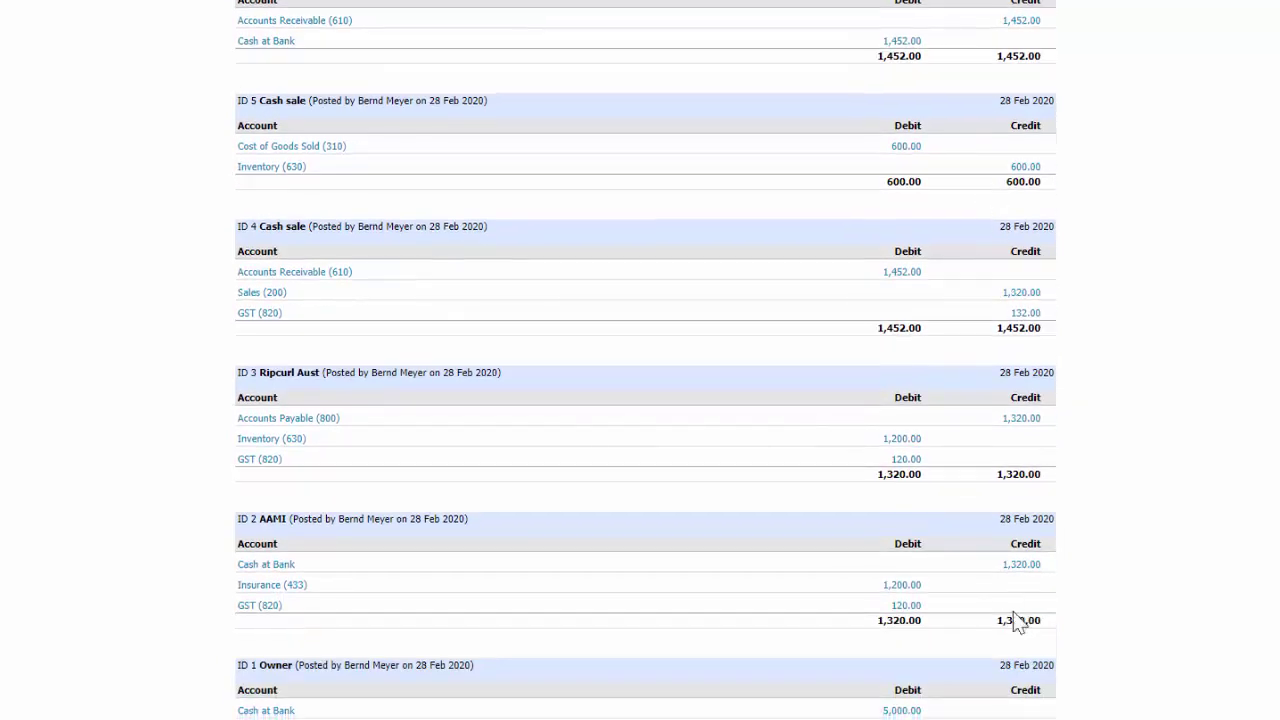
pyautogui.scroll(-5, 988, 577)
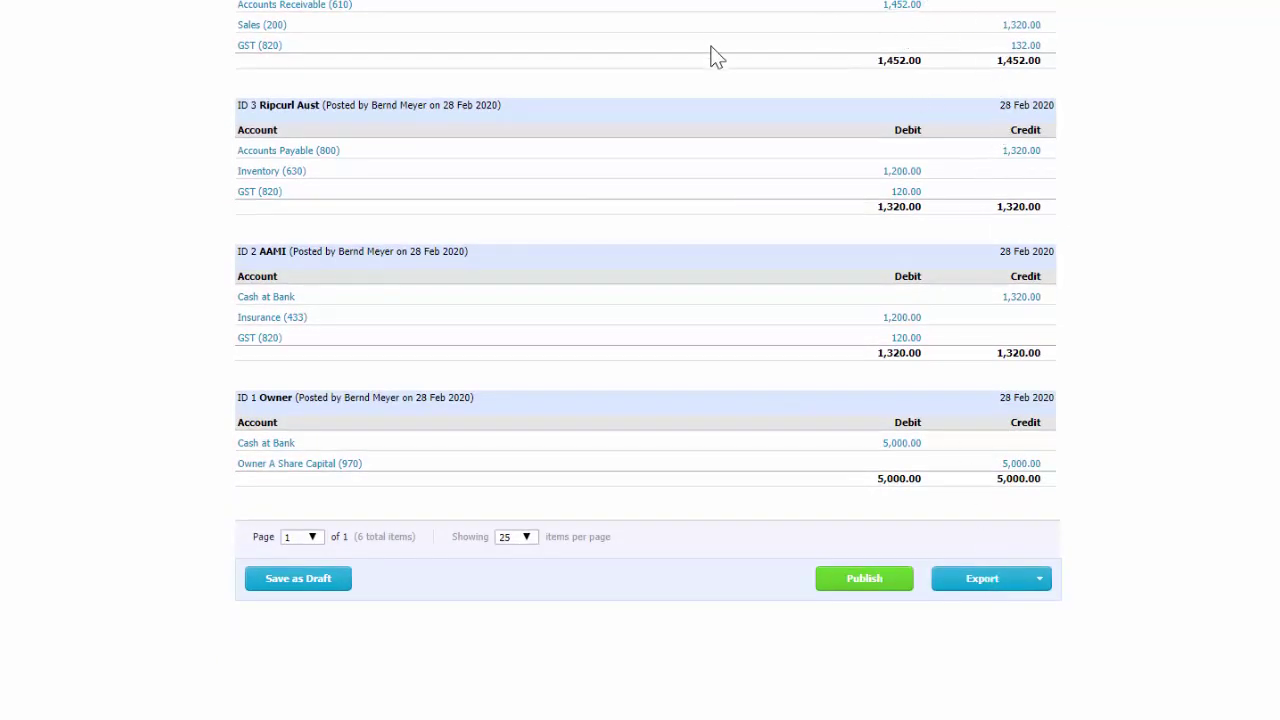
pyautogui.scroll(3, 710, 60)
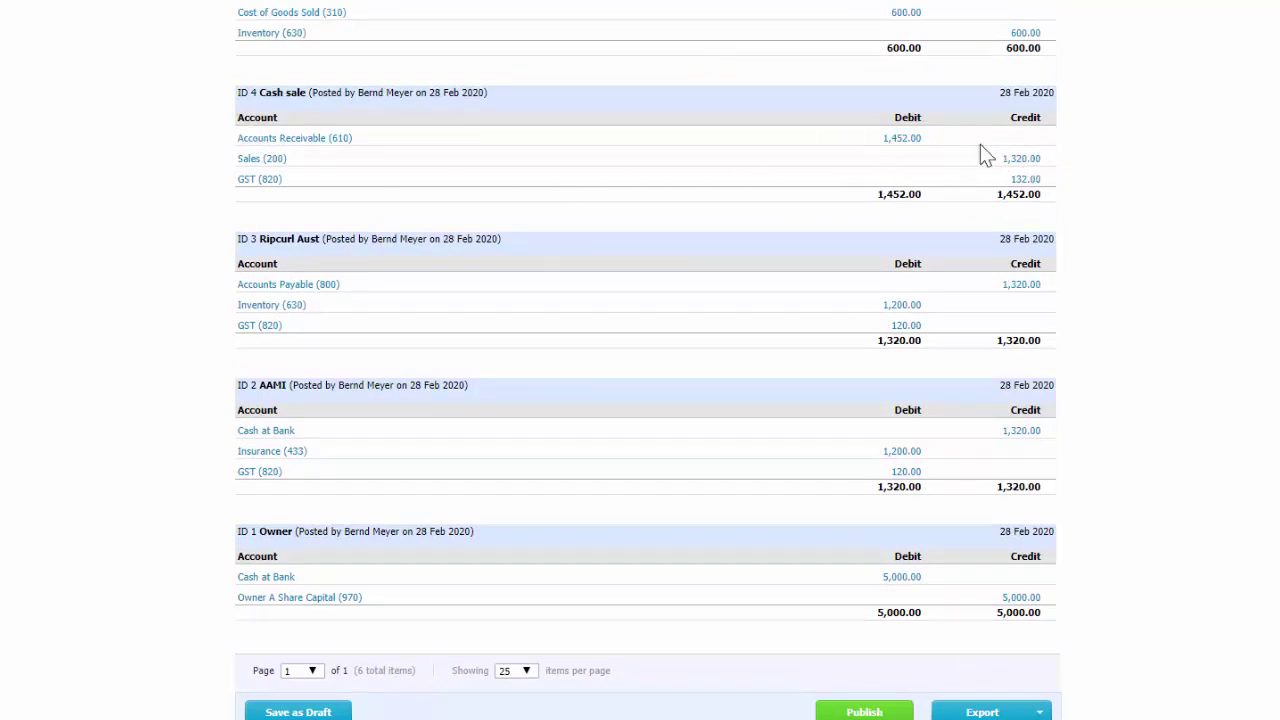
pyautogui.scroll(6, 995, 165)
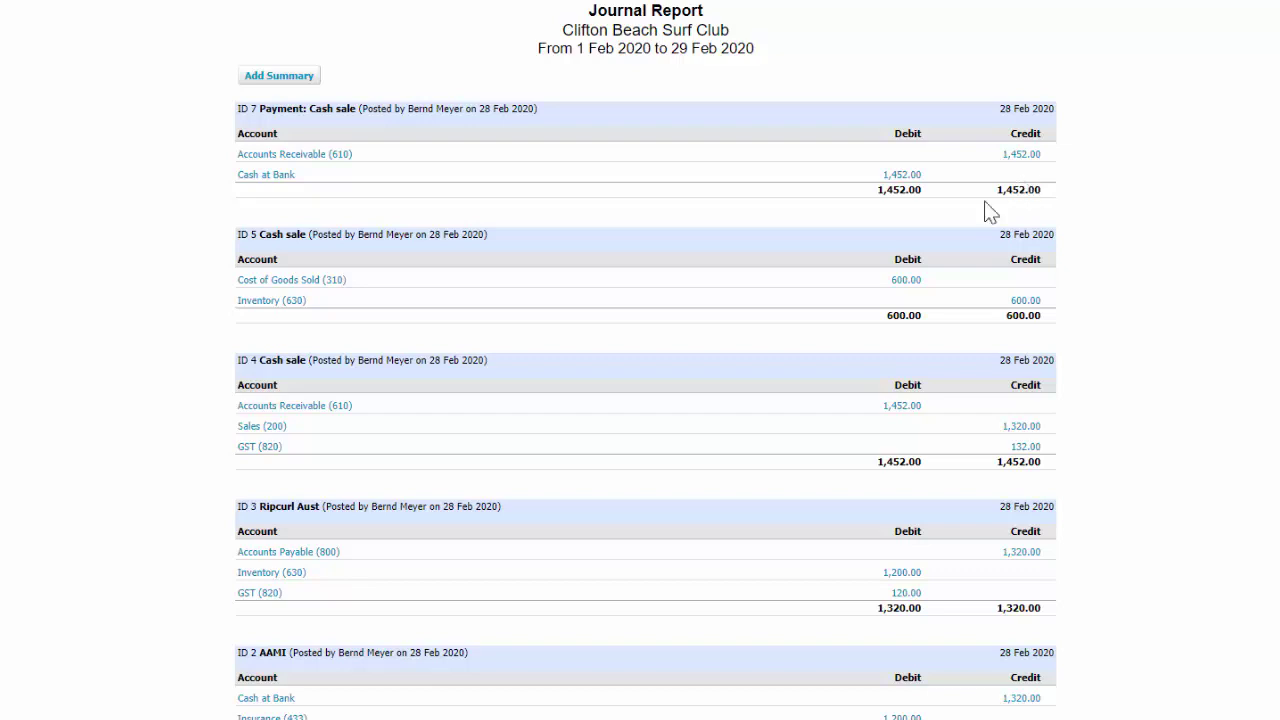
pyautogui.scroll(2, 626, 245)
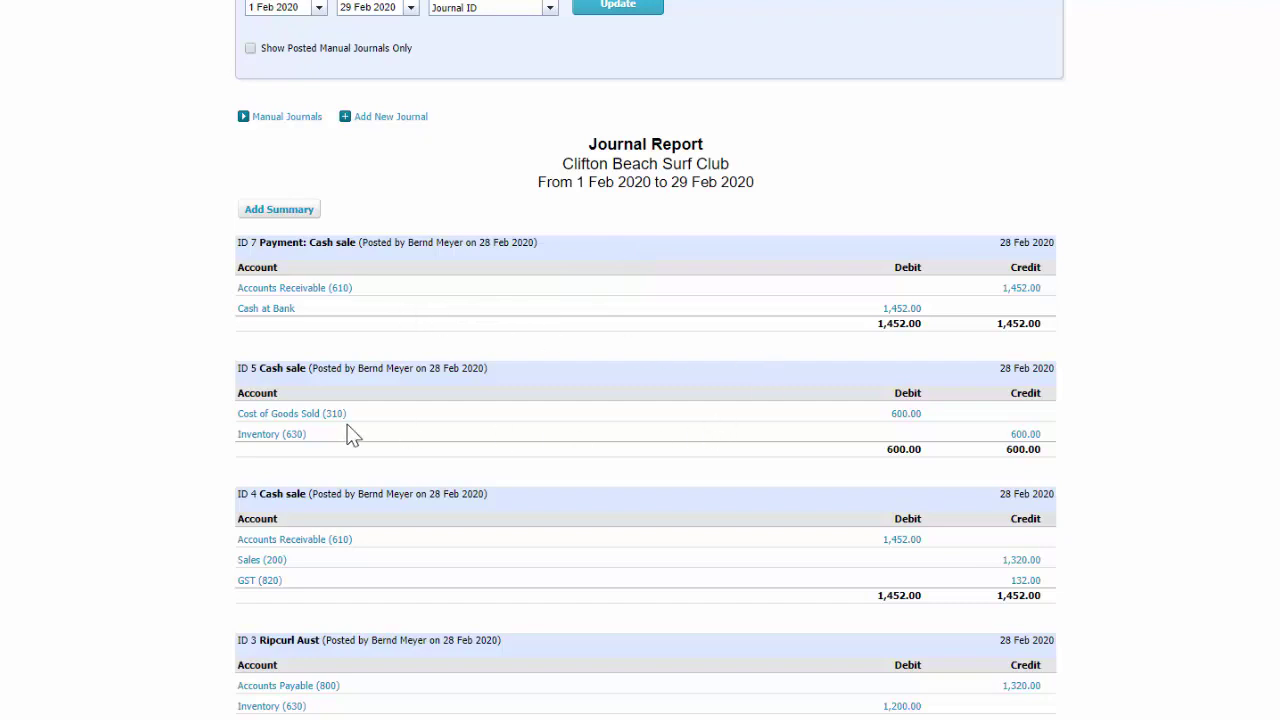
# Drill into the 1,320.00 February sales total and open the Cash sale - RipCurl invoice.
pyautogui.scroll(-1, 349, 394)
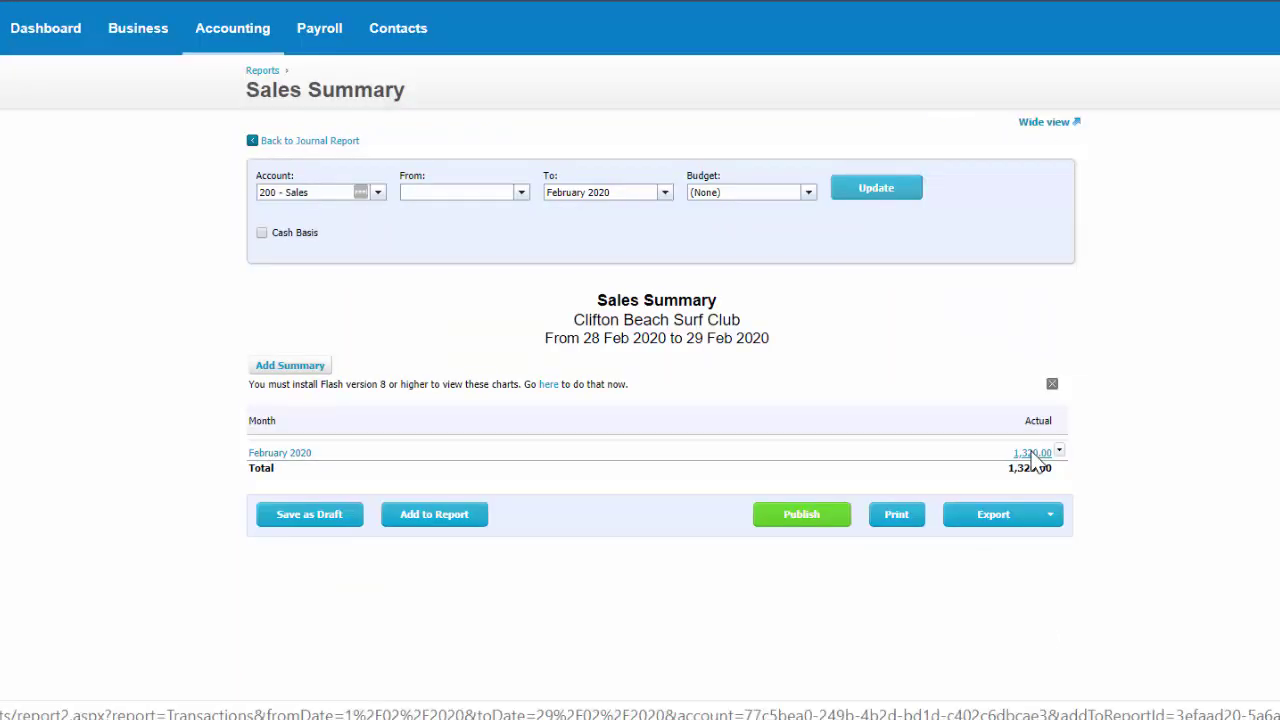
pyautogui.click(1033, 453)
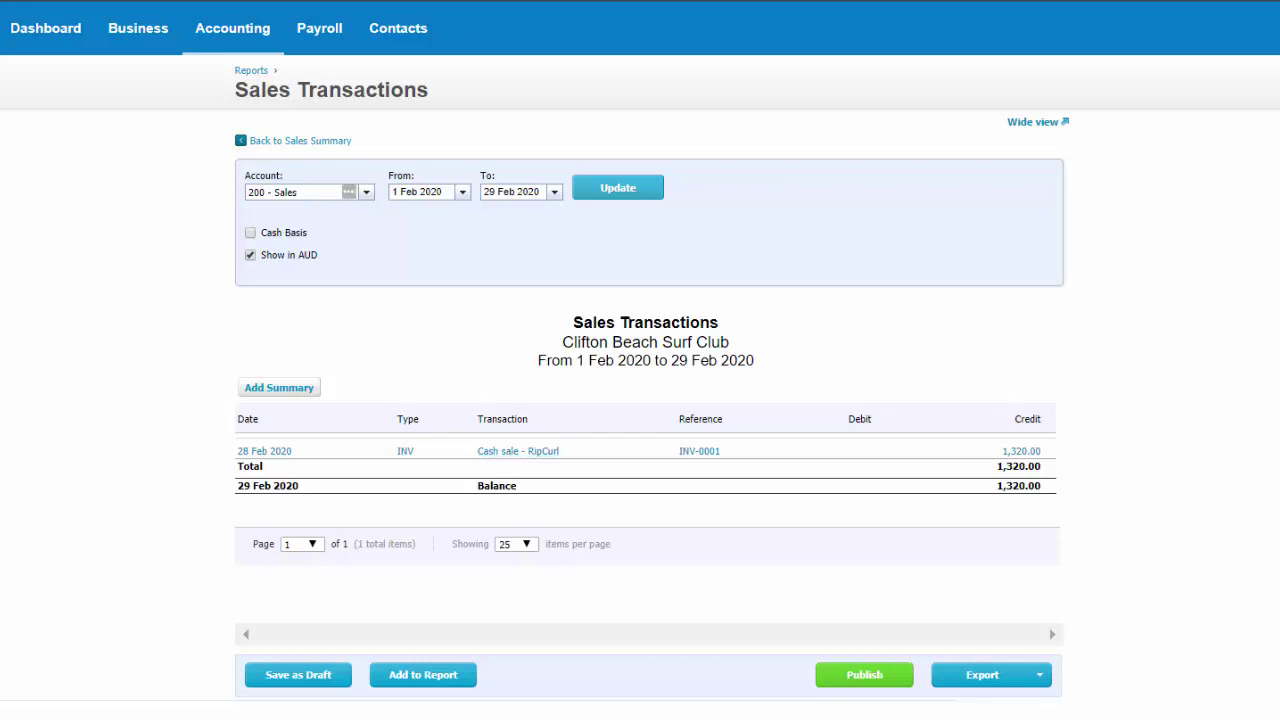
pyautogui.click(474, 451)
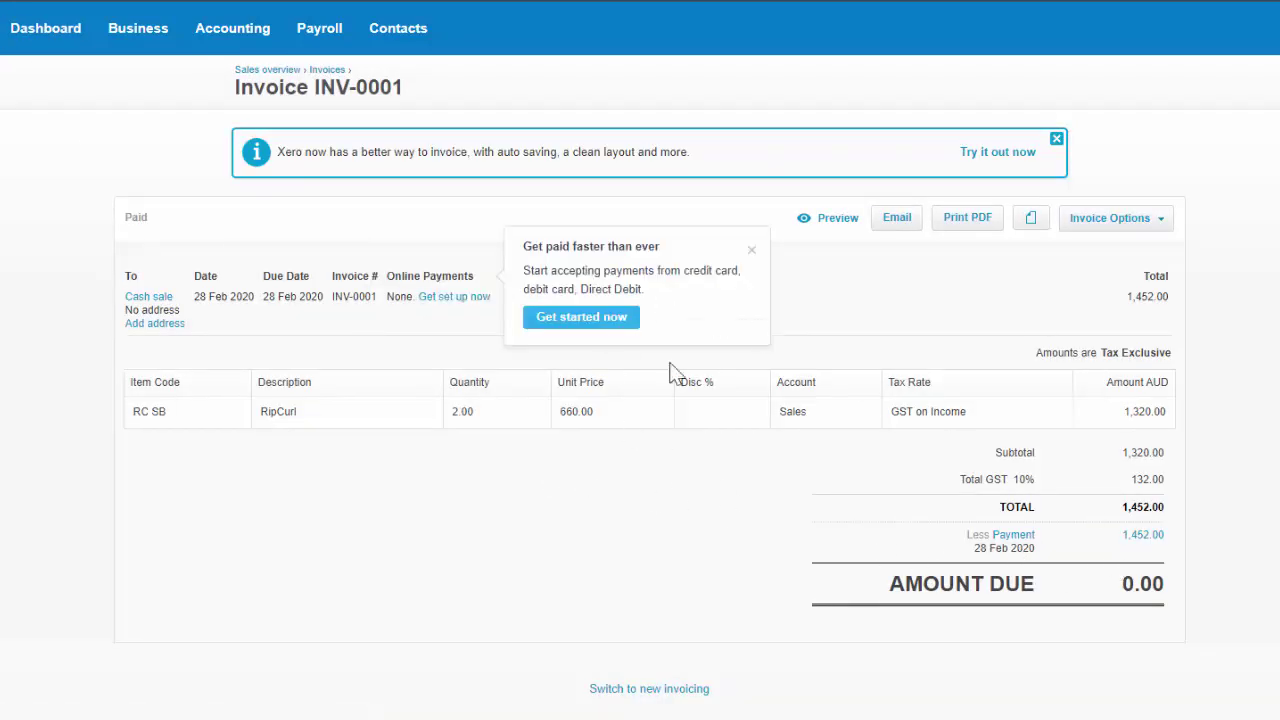
# Put paid invoice INV-0001 into edit mode, review it, then cancel without saving.
pyautogui.click(1110, 224)
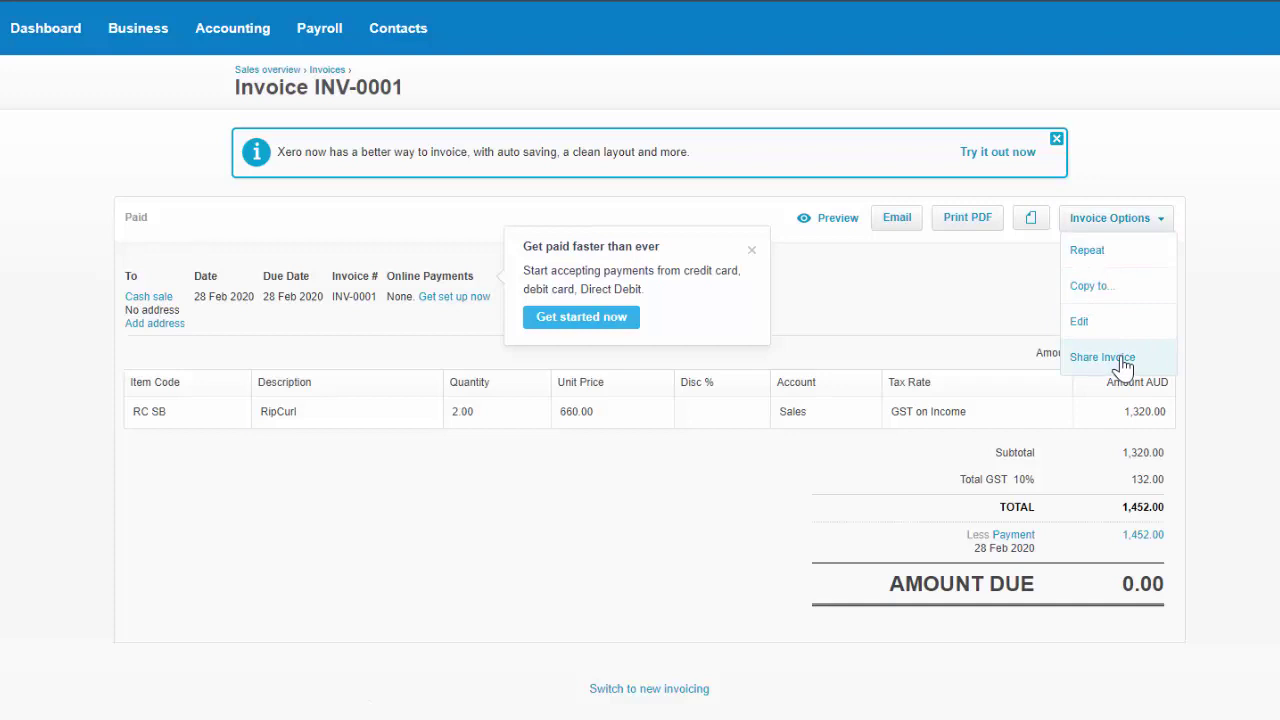
pyautogui.click(1080, 322)
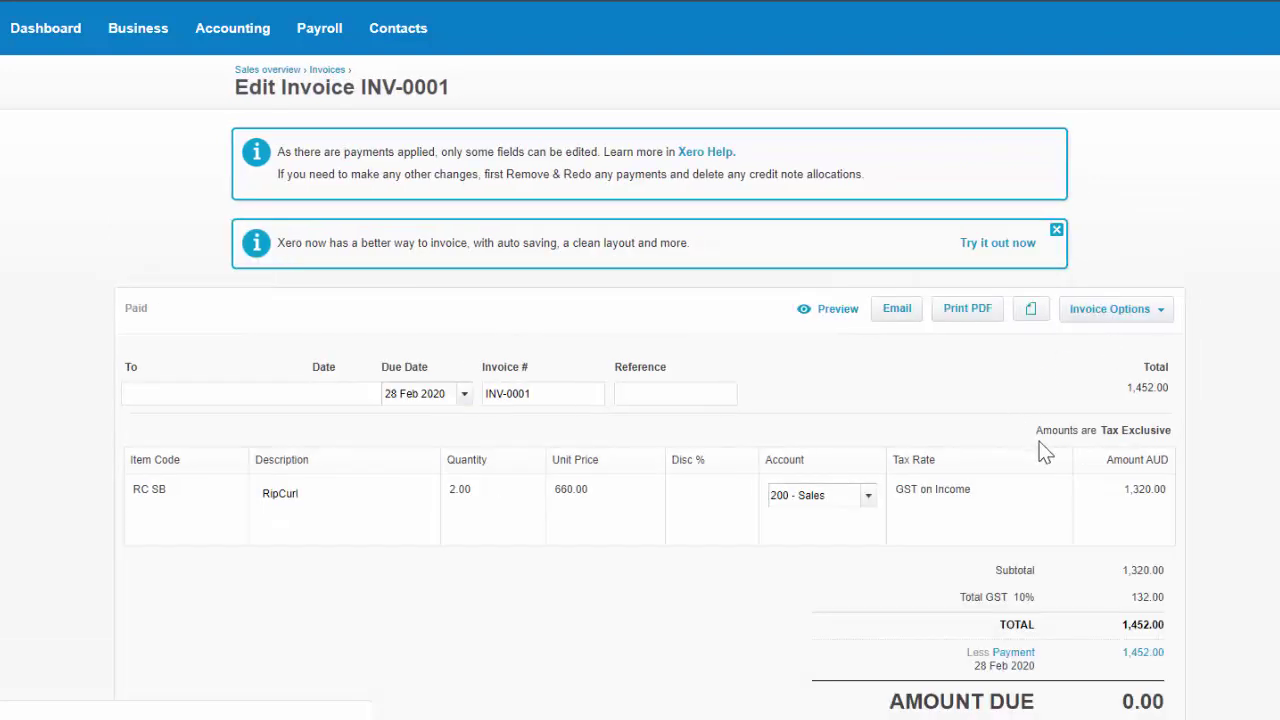
pyautogui.click(1143, 314)
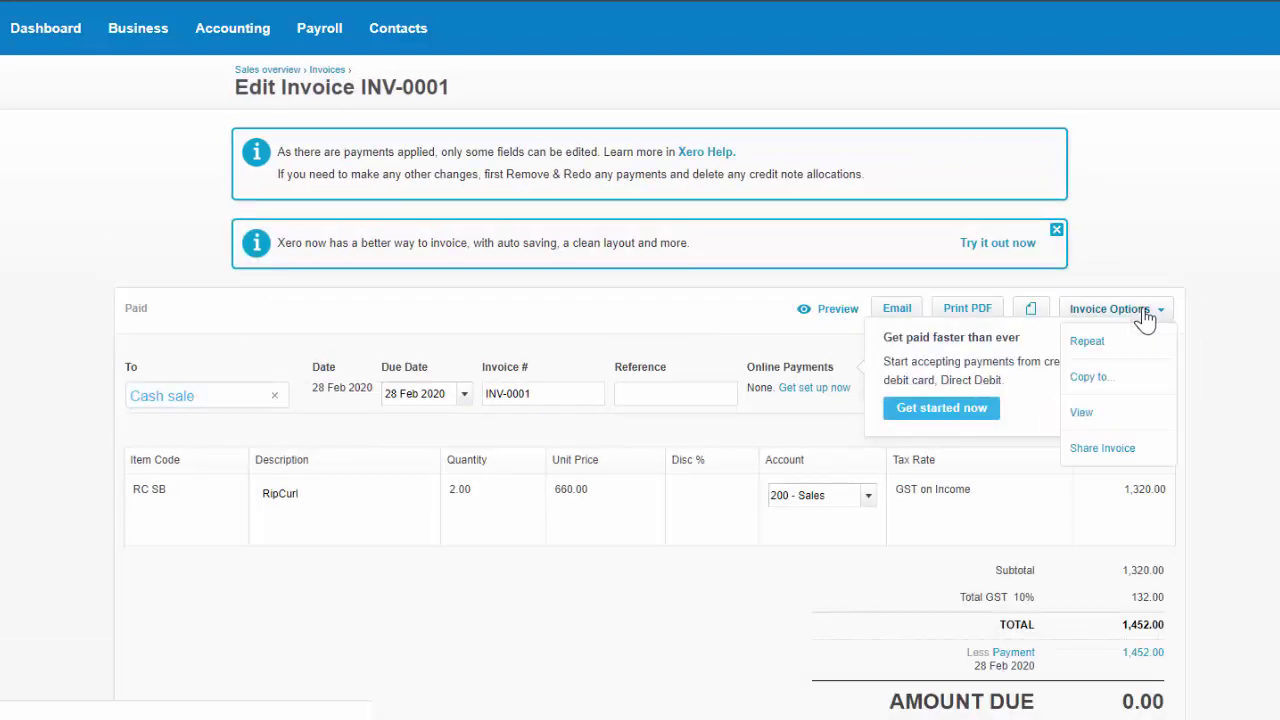
pyautogui.click(1248, 337)
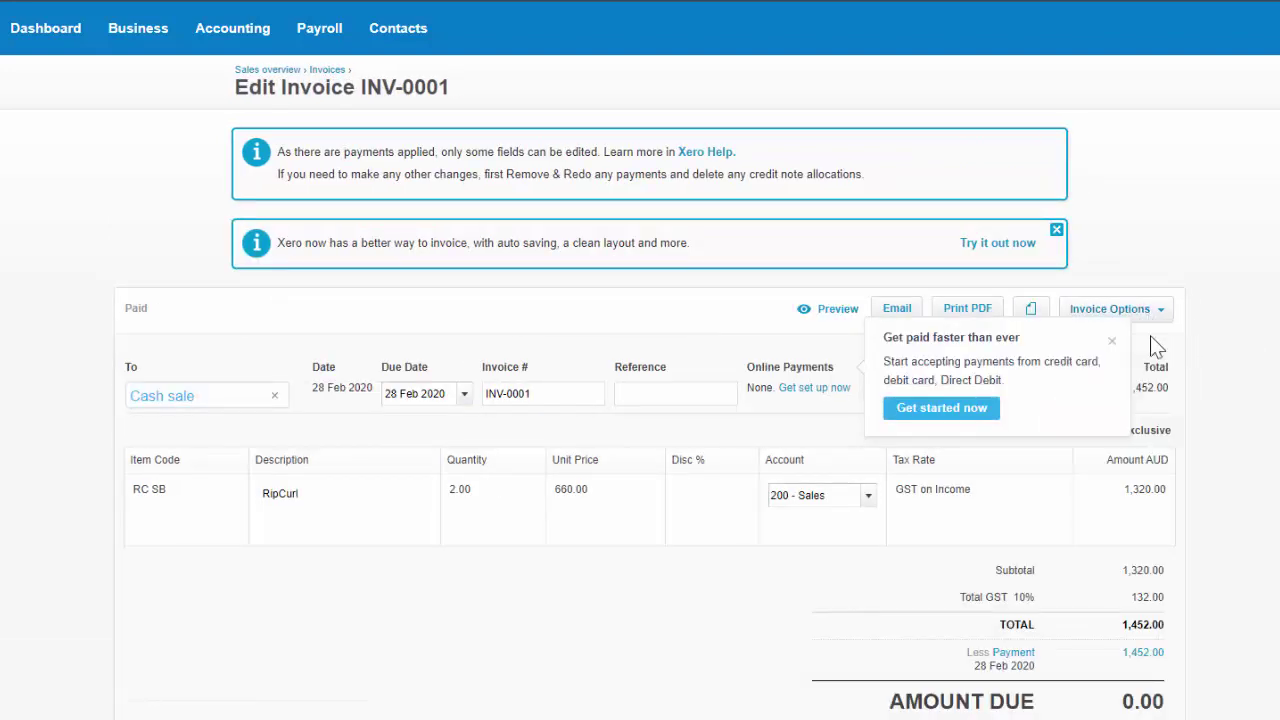
pyautogui.scroll(-3, 577, 655)
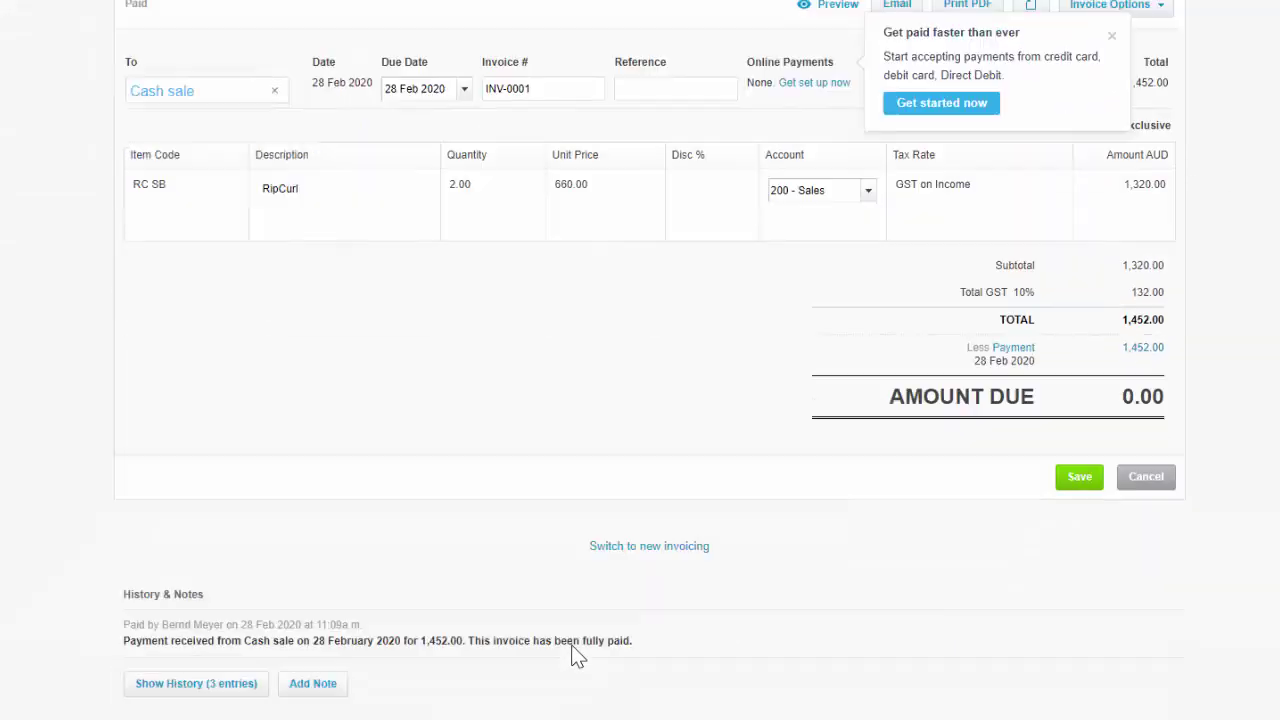
pyautogui.scroll(4, 577, 655)
pyautogui.scroll(-3, 575, 652)
pyautogui.scroll(-1, 577, 655)
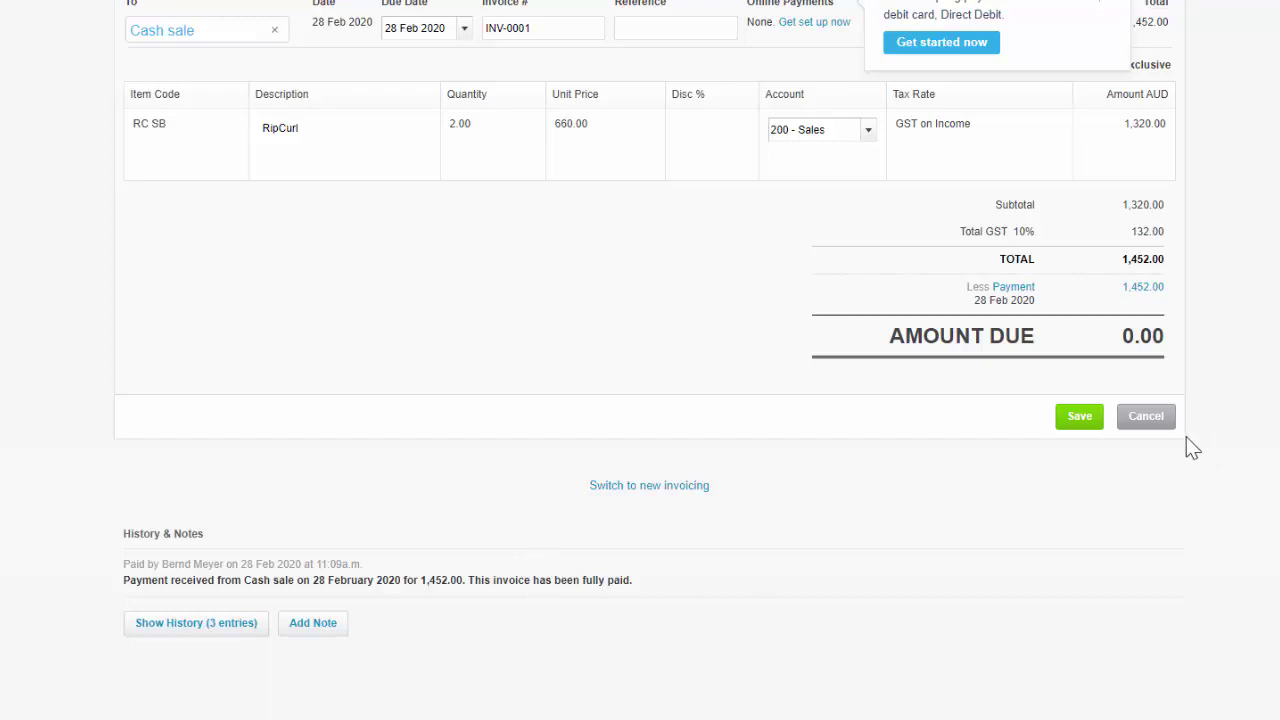
pyautogui.click(1148, 420)
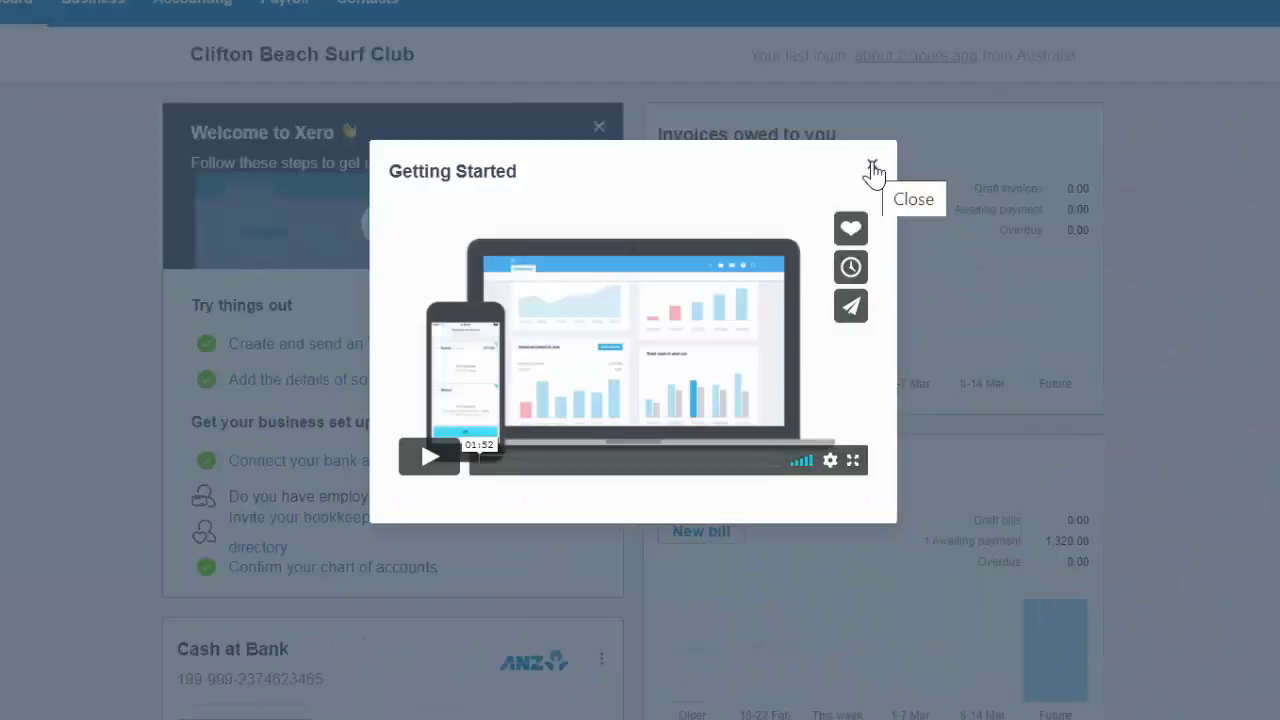
# Briefly play the Getting Started video on the dashboard, then close its dialog.
pyautogui.click(429, 457)
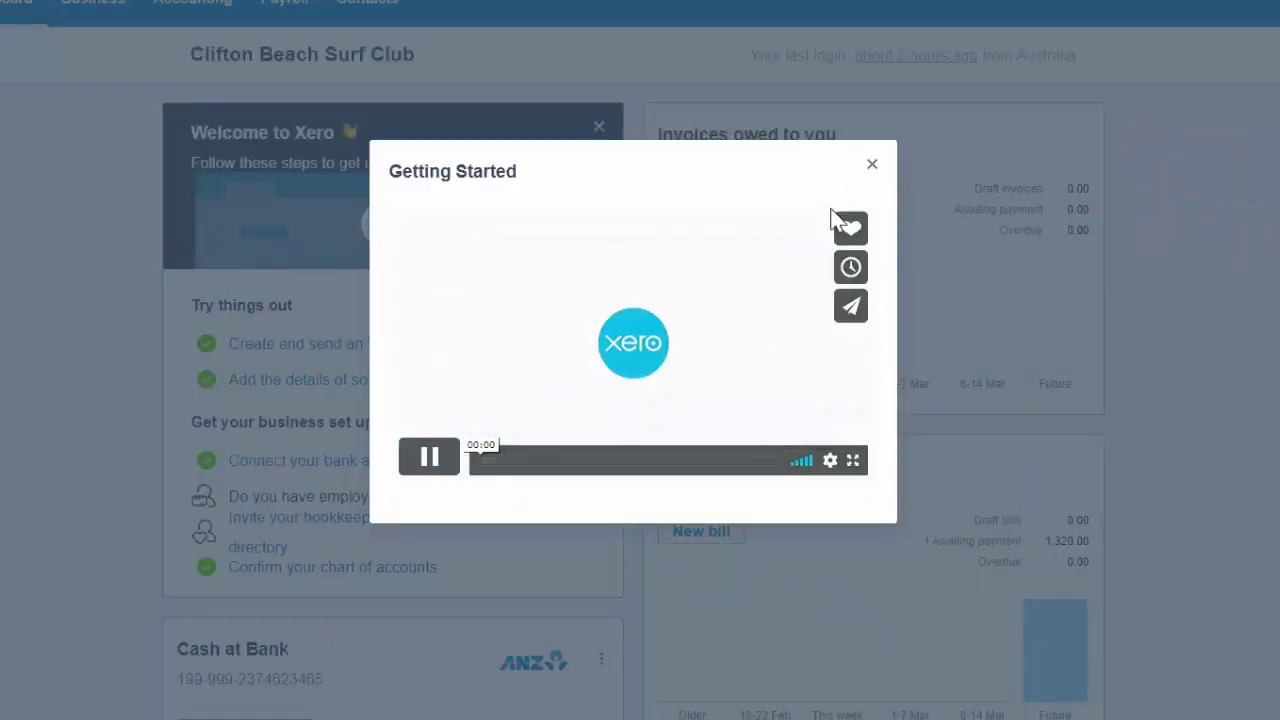
pyautogui.click(872, 166)
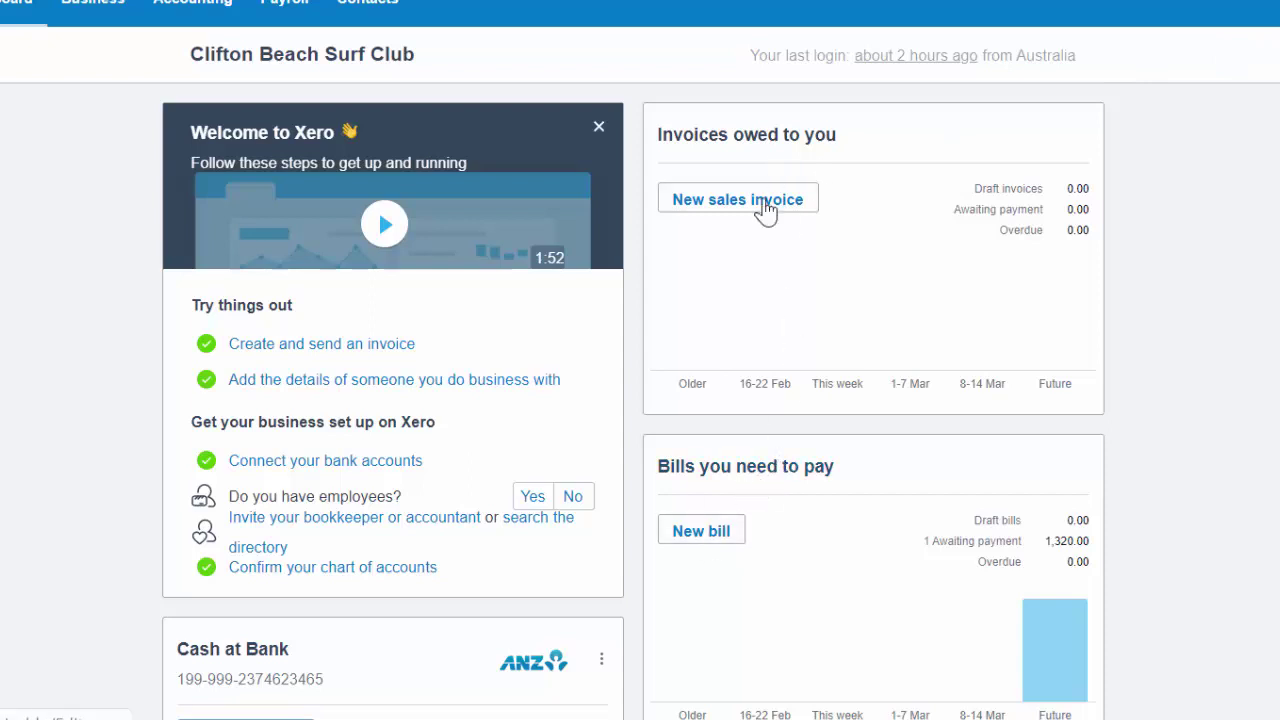
# Go to the Sales overview through the dashboard's 'Invoices owed to you' heading.
pyautogui.click(758, 140)
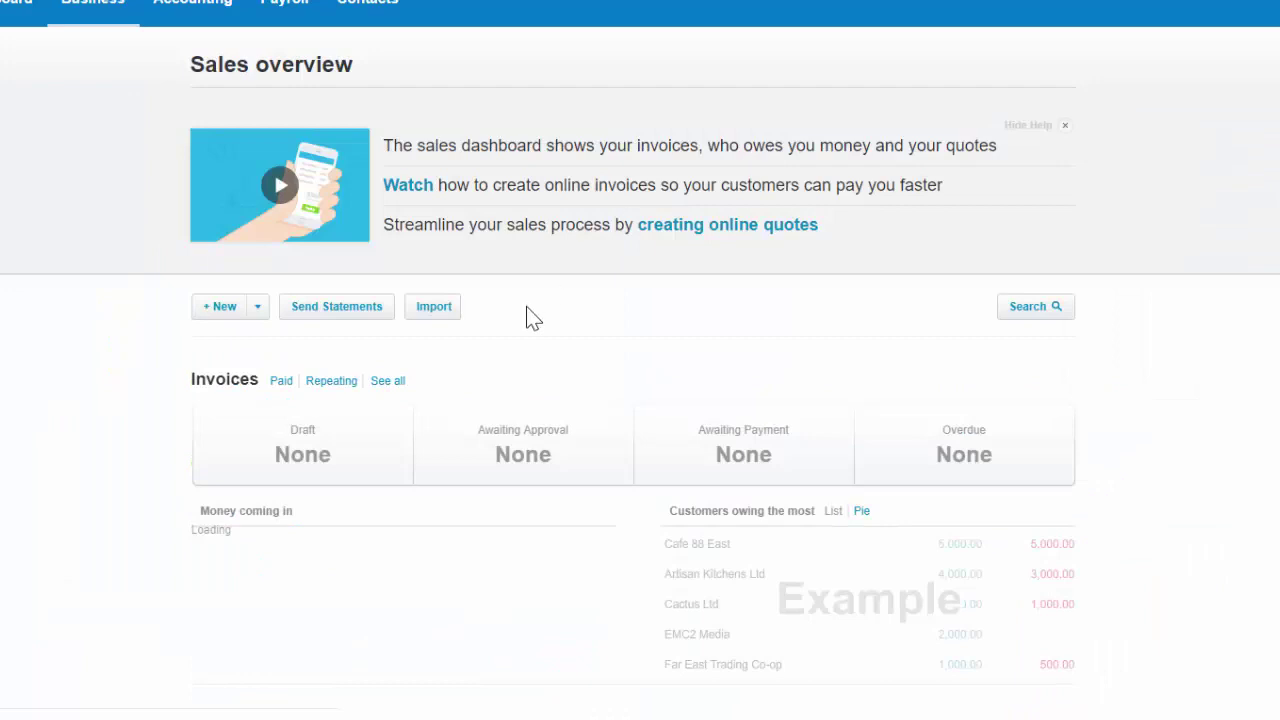